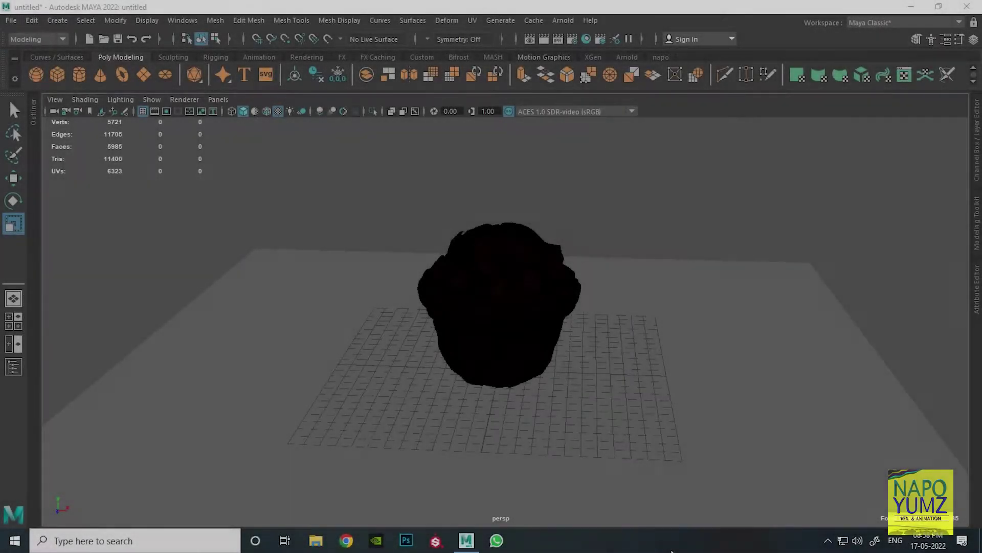
- Tumble the perspective view, then use a two-pane layout with front left and perspective right
scroll(529, 377, "up", 3)
scroll(509, 412, "down", 1)
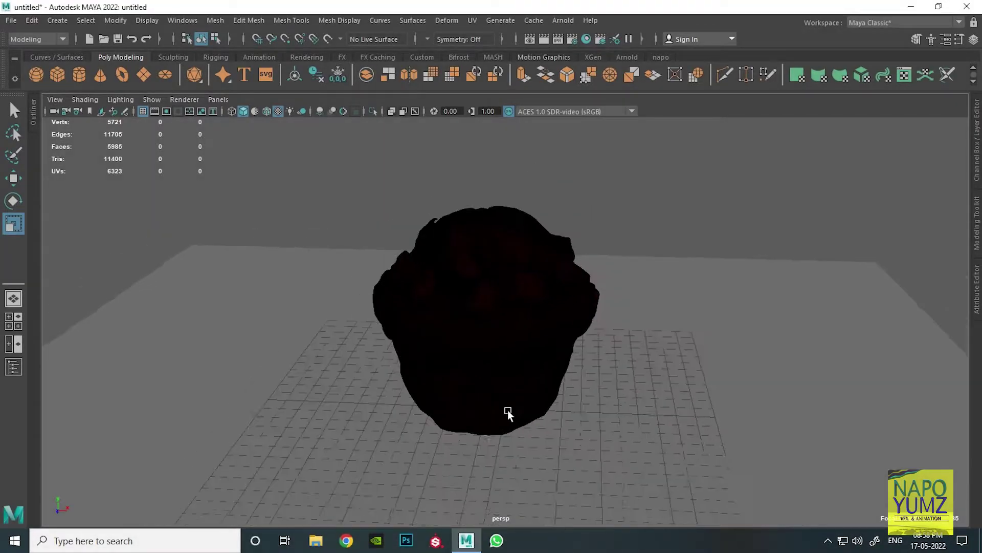
mouse_move(511, 410)
left_mouse_down("alt")
mouse_move(500, 397)
mouse_move(521, 407)
left_mouse_up("alt")
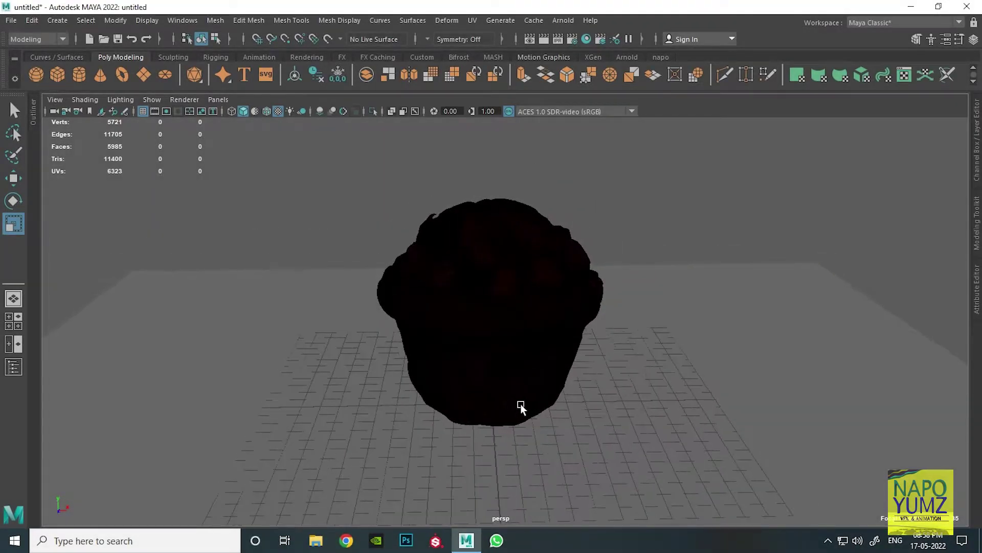
left_click(21, 345)
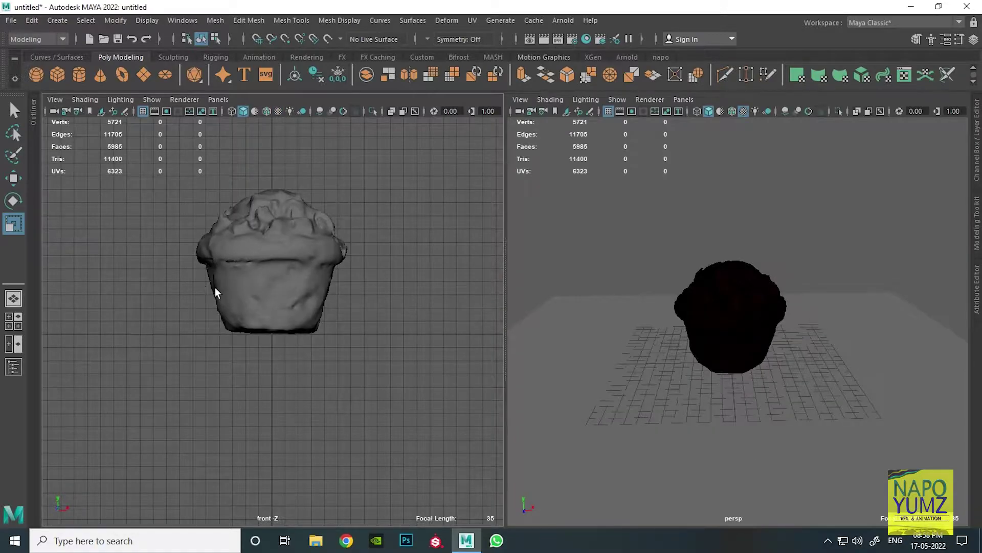
- Create camera1, look through it in the left view, and frame the whole muffin
left_click(67, 20)
left_click(262, 109)
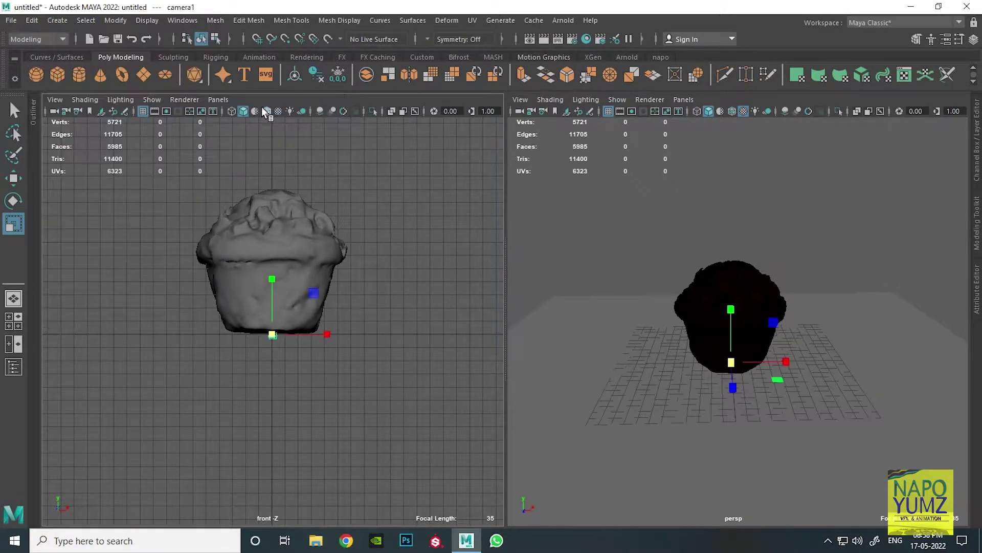
left_click(219, 99)
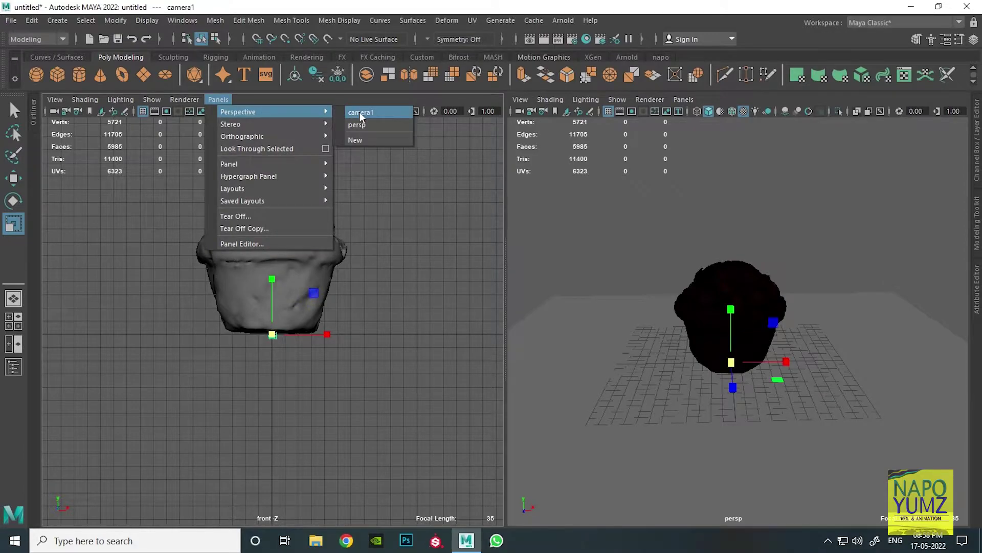
left_click(359, 112)
right_click_drag(342, 240, 302, 300, "alt")
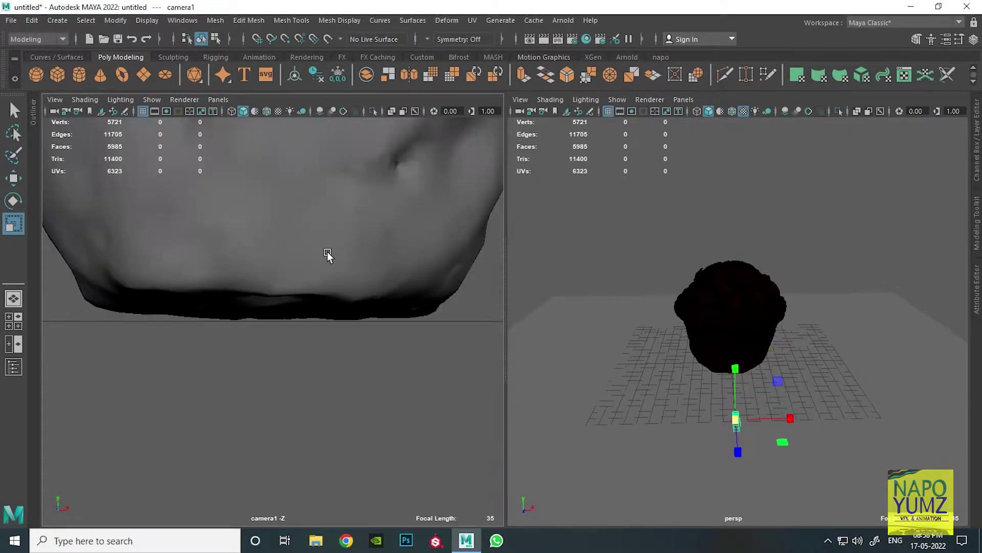
mouse_move(302, 299)
left_mouse_down("alt")
mouse_move(301, 346)
mouse_move(299, 333)
left_mouse_up("alt")
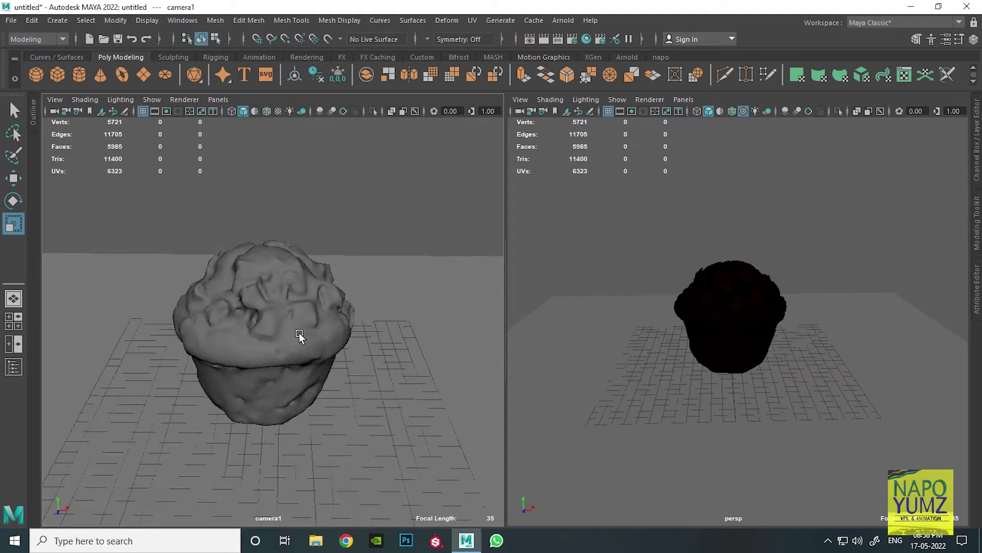
- Turn on camera1's 960 x 540 resolution gate and tilt it slightly down on the muffin
left_click(166, 112)
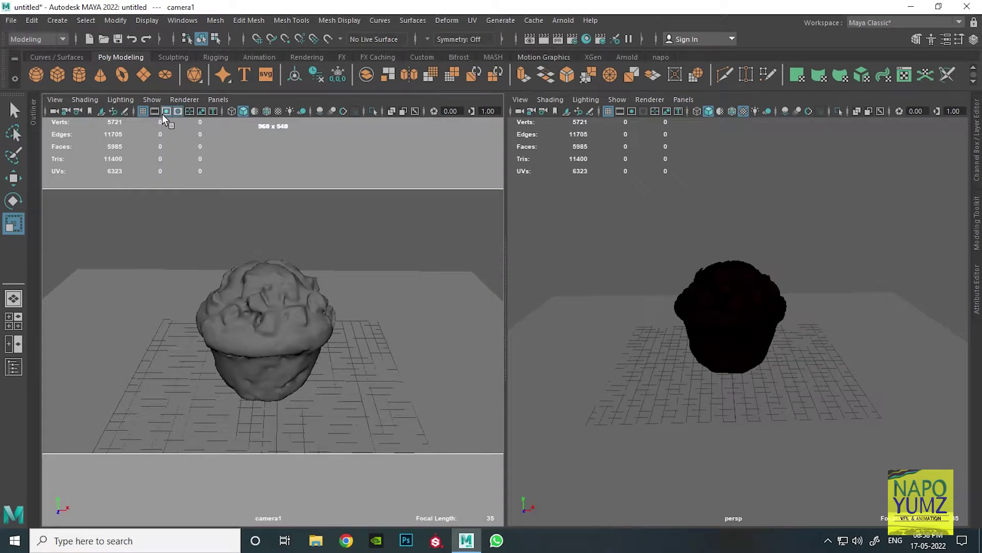
scroll(288, 297, "up", 2)
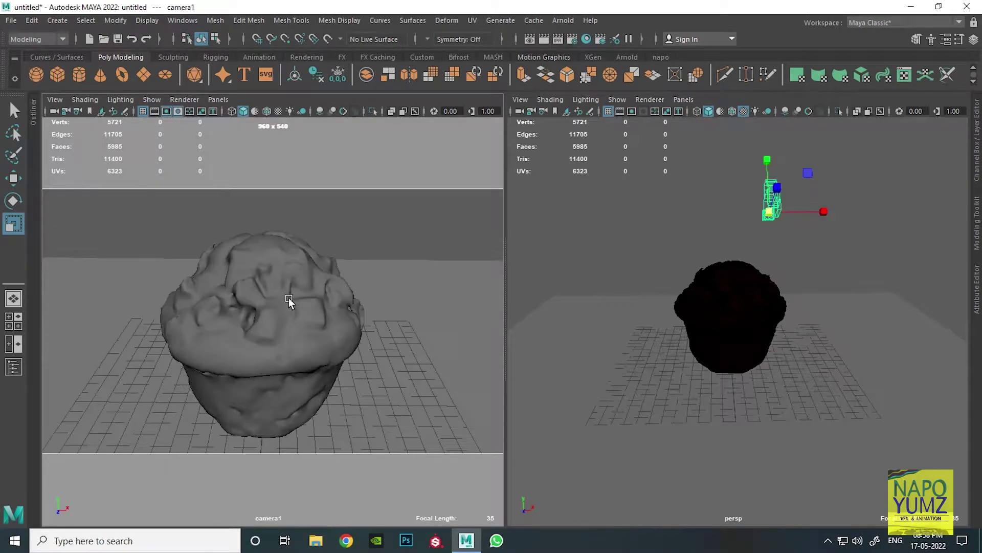
scroll(289, 297, "up", 2)
left_click_drag(289, 302, 293, 309, "alt")
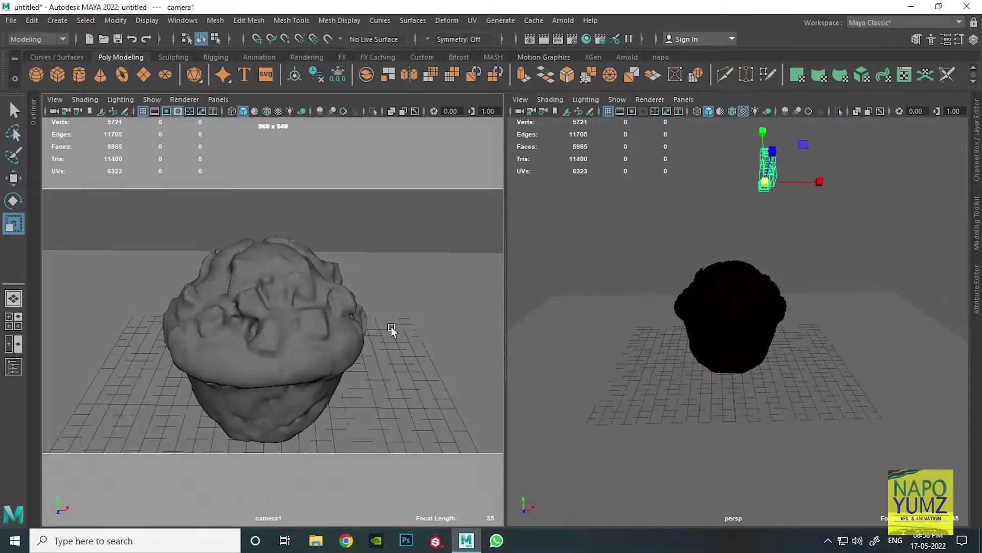
- Restore the Range Slider and Time Slider through the hotbox
mouse_move(796, 268)
left_mouse_down("alt")
mouse_move(673, 363)
mouse_move(745, 357)
left_mouse_up("alt")
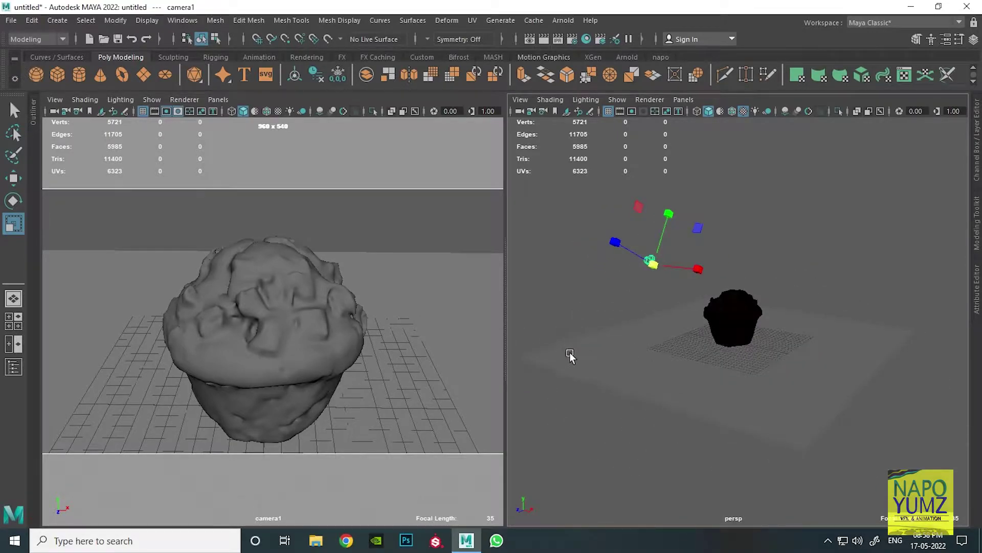
key("space")
left_click_drag(714, 380, 674, 395)
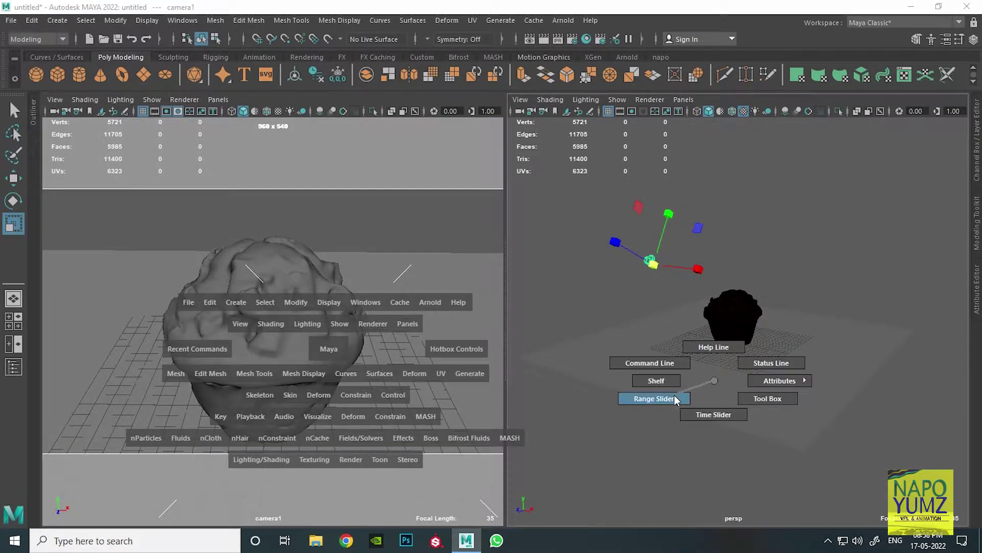
left_click_drag(699, 384, 697, 415)
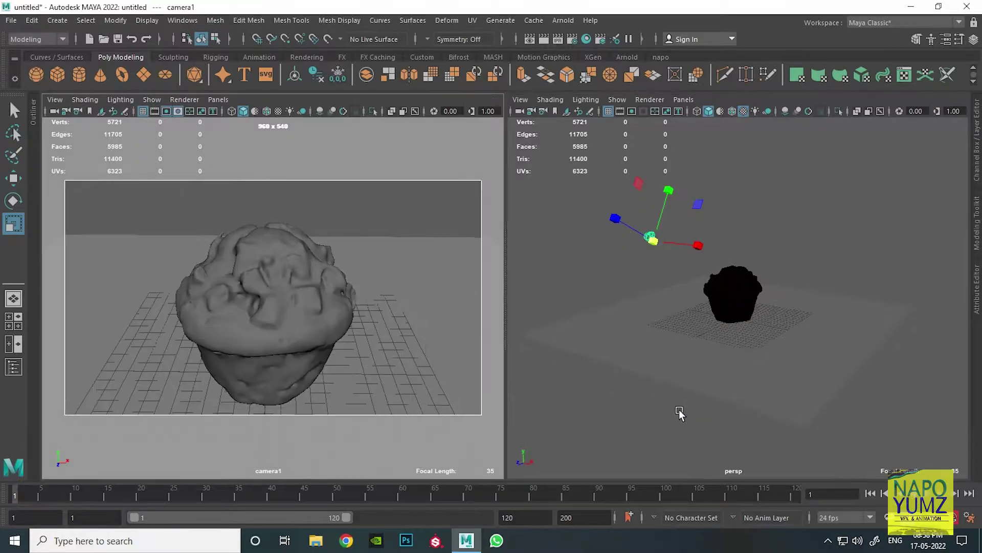
- Enter -15 as the animation and playback start and 100 as the end frame
left_click(15, 517)
type("15")
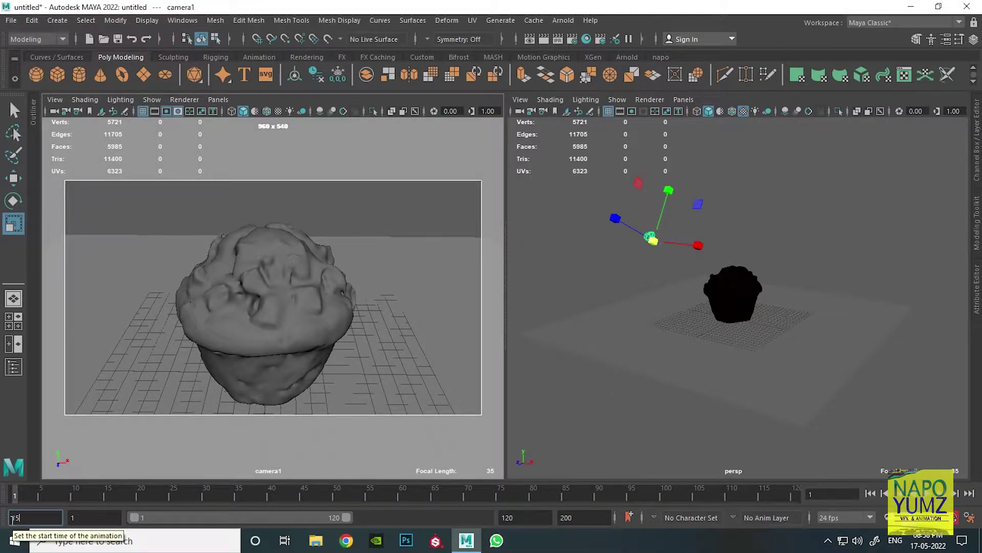
key("Return")
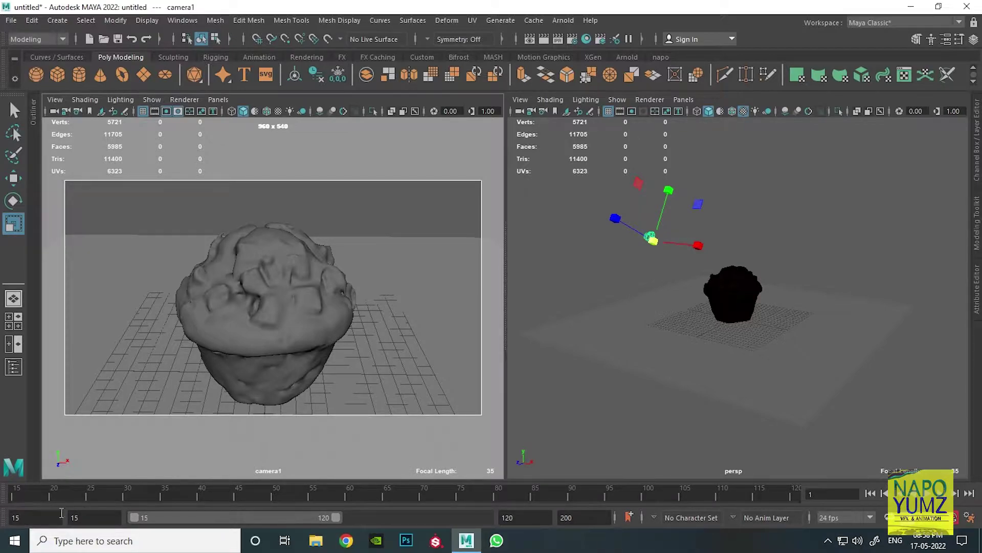
left_click(14, 517)
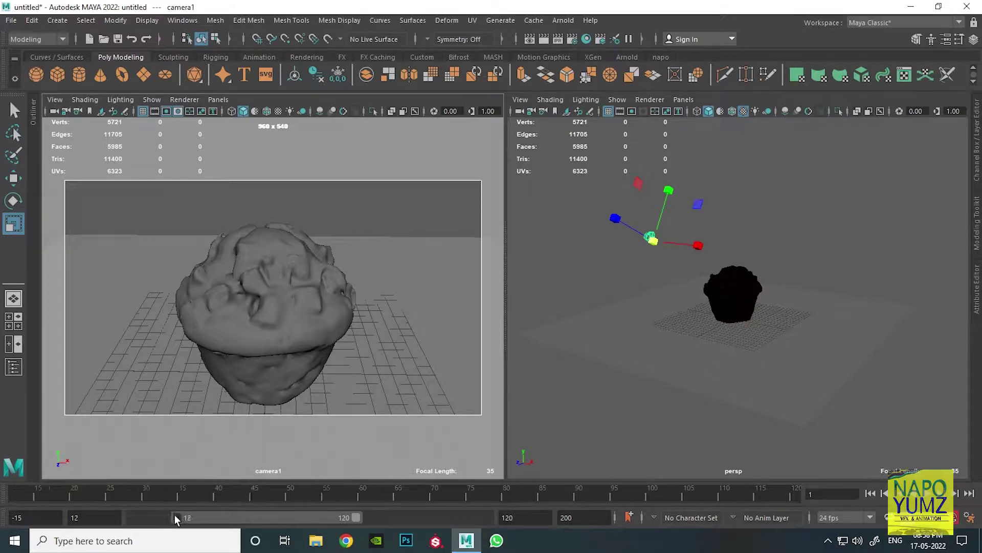
key("Return")
left_click_drag(356, 517, 486, 517)
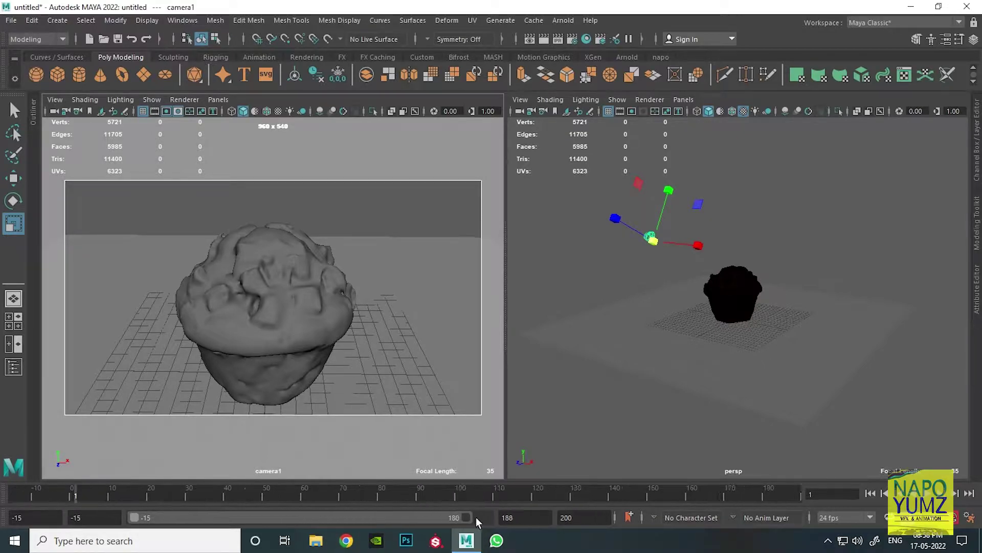
double_click(562, 518)
type("1")
key("Return")
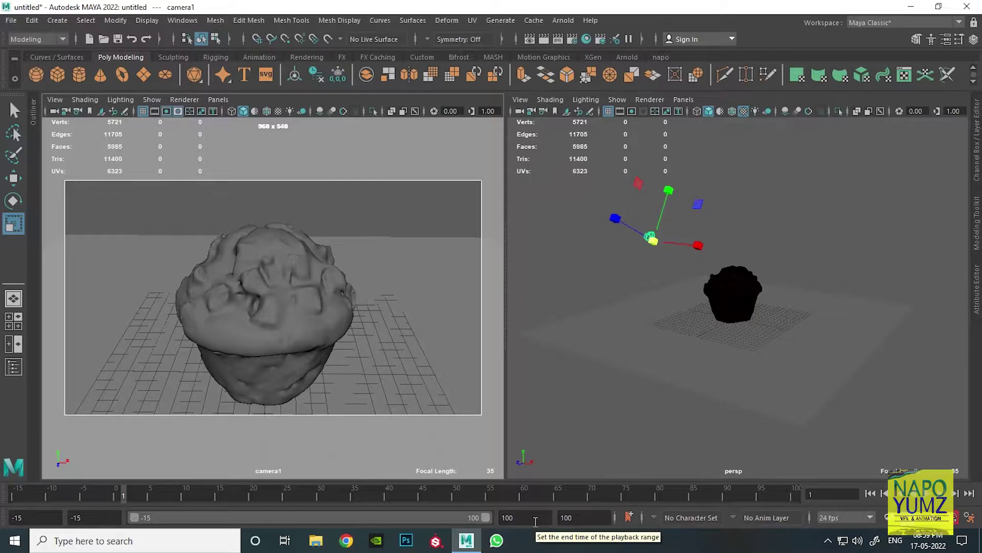
- At frame 0, slide camera1 sideways along X and raise it so the muffin sits lower
left_click(871, 493)
left_click(116, 496)
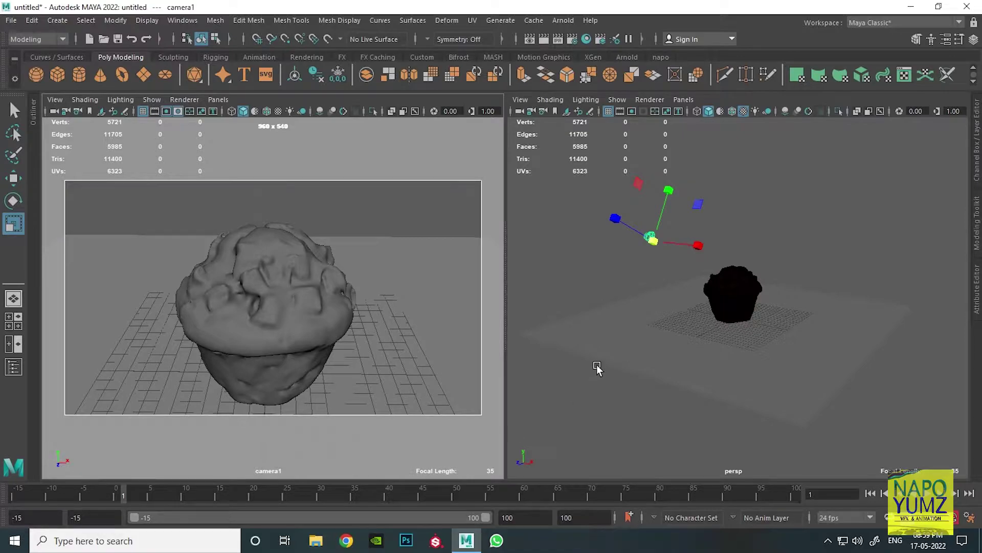
key("w")
mouse_move(653, 299)
left_mouse_down("alt")
mouse_move(615, 365)
mouse_move(633, 357)
mouse_move(625, 350)
left_mouse_up("alt")
mouse_move(583, 253)
left_mouse_down()
mouse_move(503, 256)
mouse_move(526, 256)
left_mouse_up()
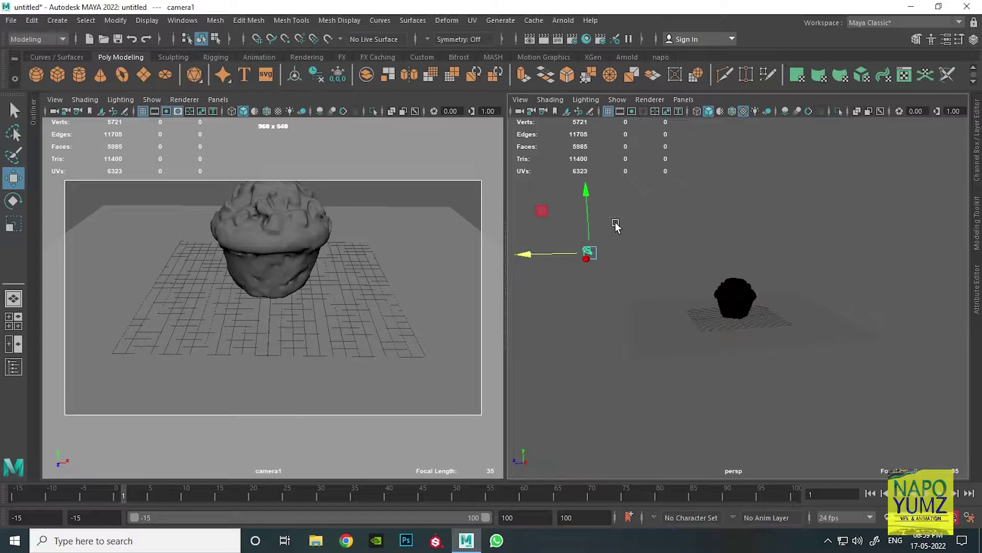
mouse_move(588, 217)
left_mouse_down()
mouse_move(585, 204)
mouse_move(558, 245)
mouse_move(548, 241)
mouse_move(642, 228)
mouse_move(572, 244)
left_mouse_up()
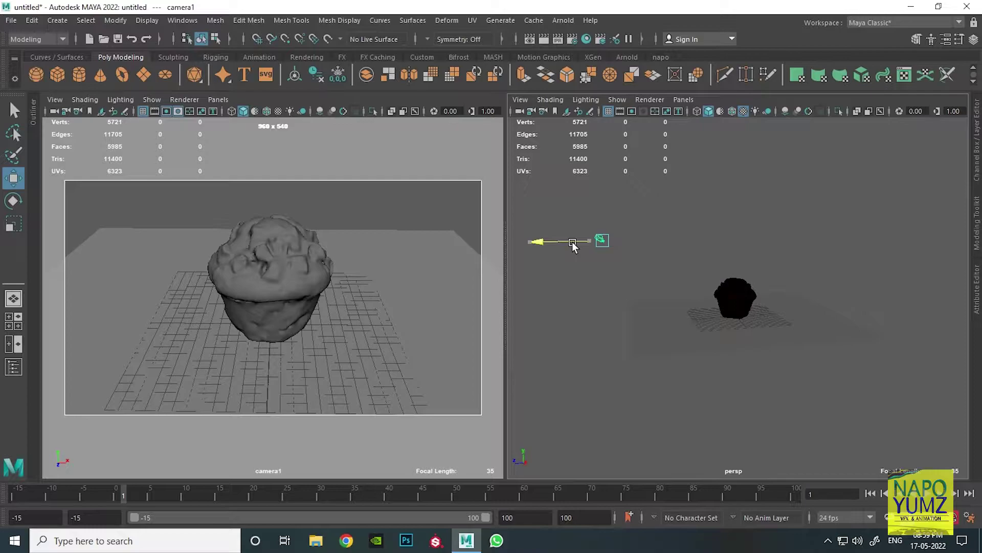
left_click_drag(572, 243, 574, 243)
- Reposition camera1 at frame 100, then play the camera move from the start
left_click(791, 493)
left_click_drag(536, 243, 585, 250)
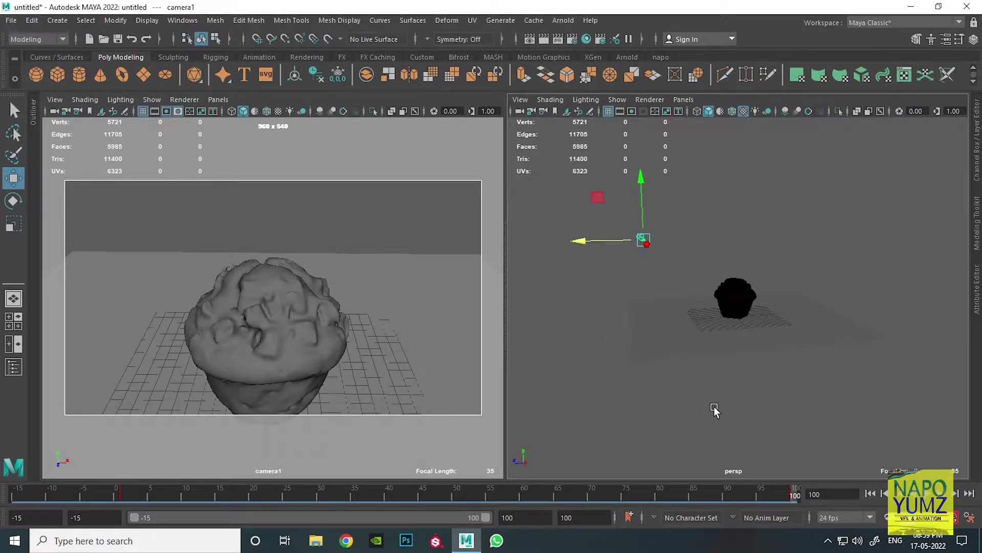
left_click(870, 493)
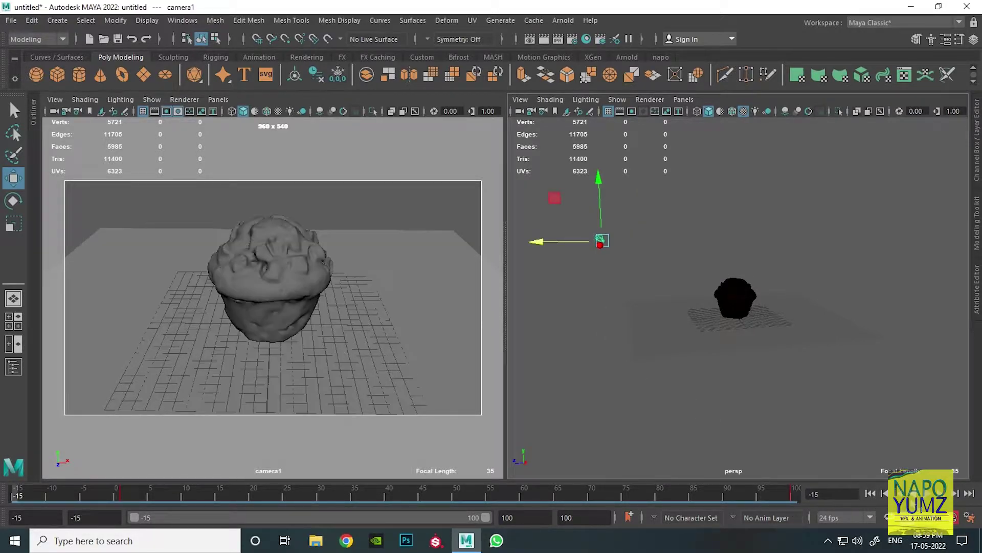
left_click(926, 495)
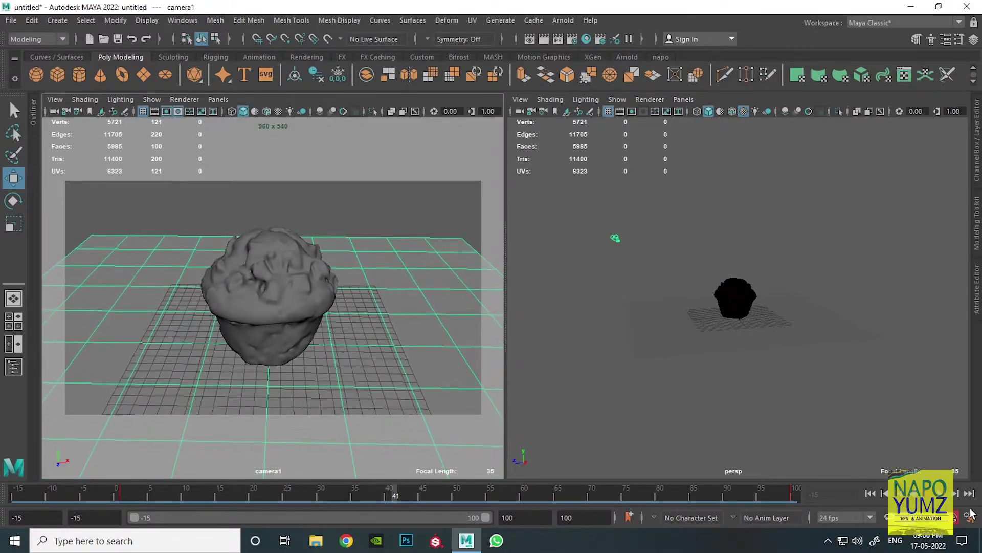
- Stop playback, rename camera1 to render_cam in the Outliner, and collapse the Outliner
left_click(438, 442)
left_click(870, 494)
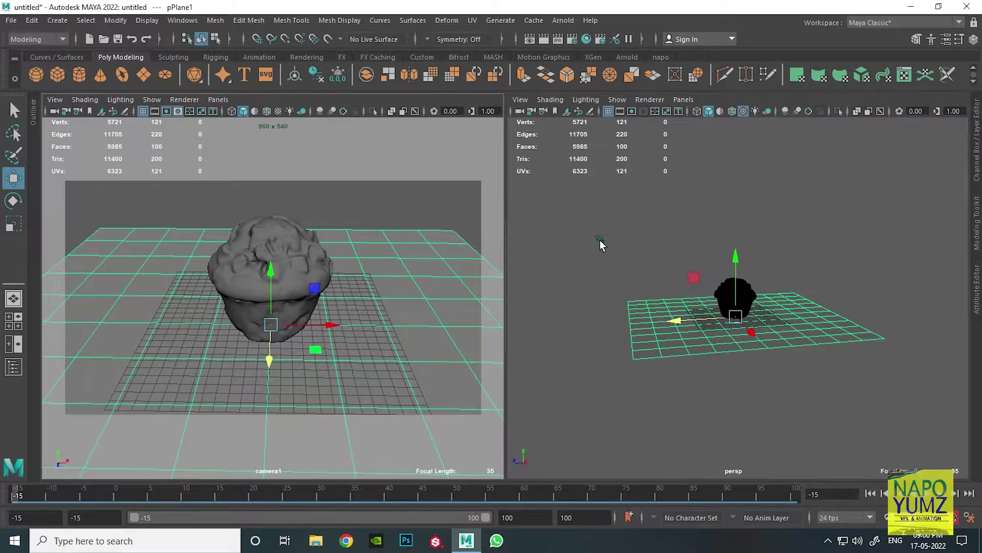
left_click(599, 240)
left_click(13, 369)
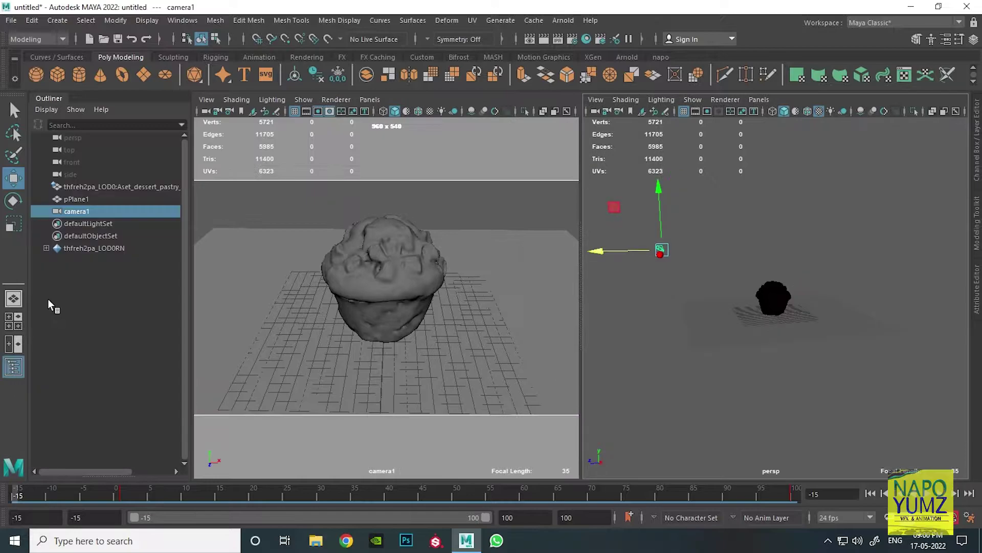
double_click(78, 211)
type("render_cam")
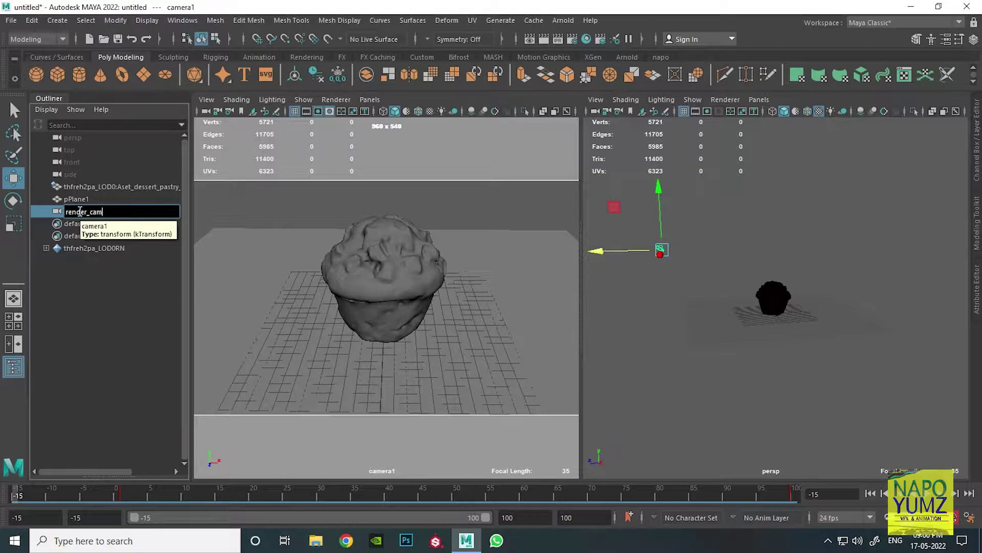
key("Return")
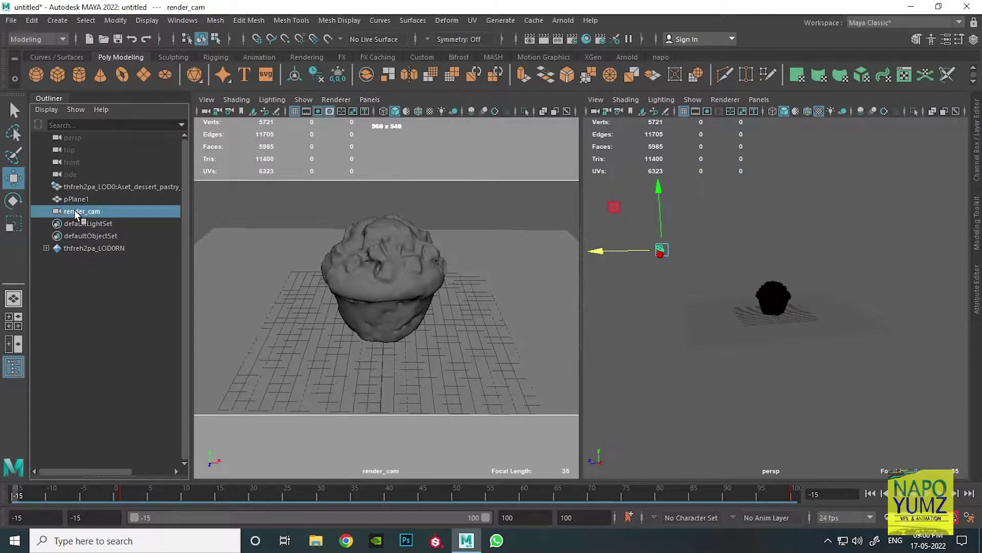
left_click(50, 98)
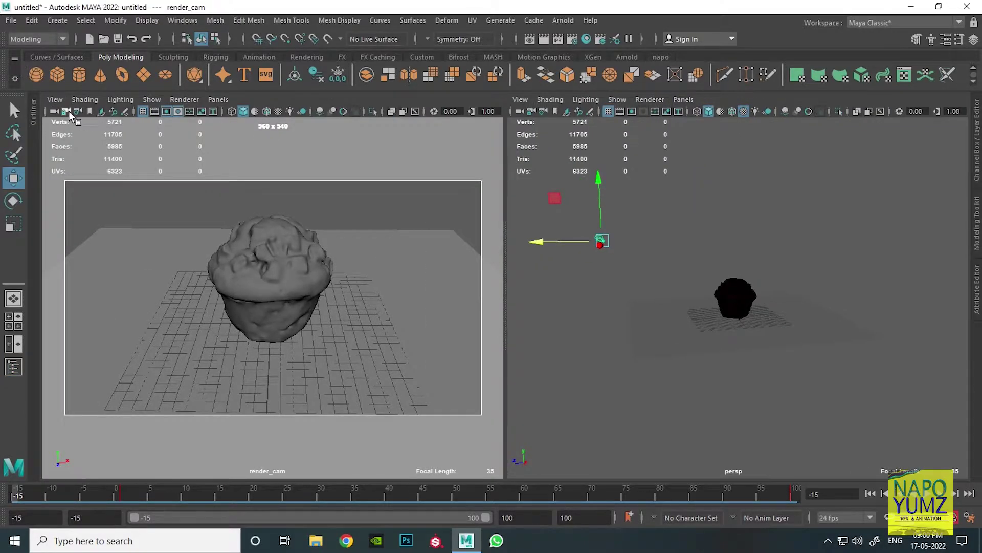
- Lock all of render_cam's Translate through Visibility channels in the Channel Box
left_click(977, 172)
left_click_drag(904, 134, 906, 222)
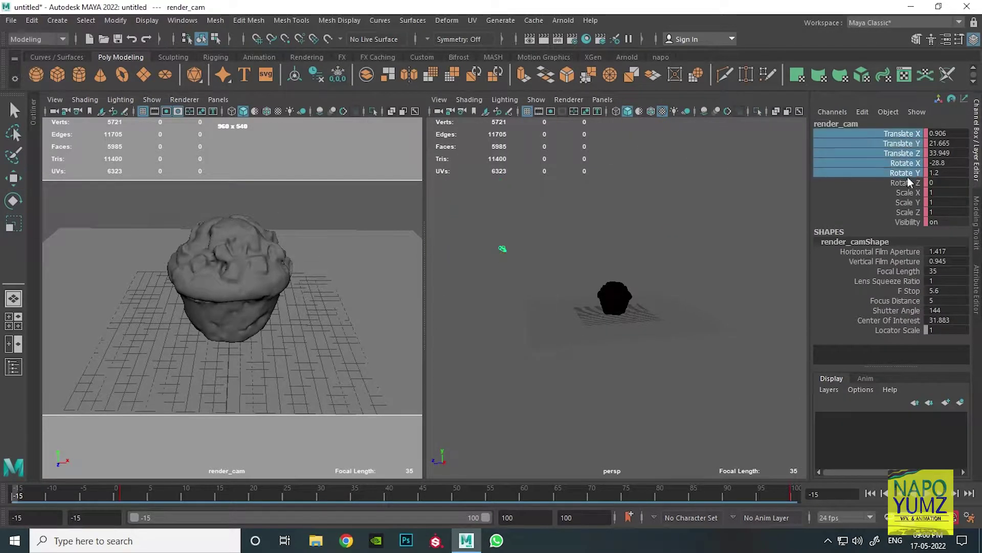
right_click(906, 222)
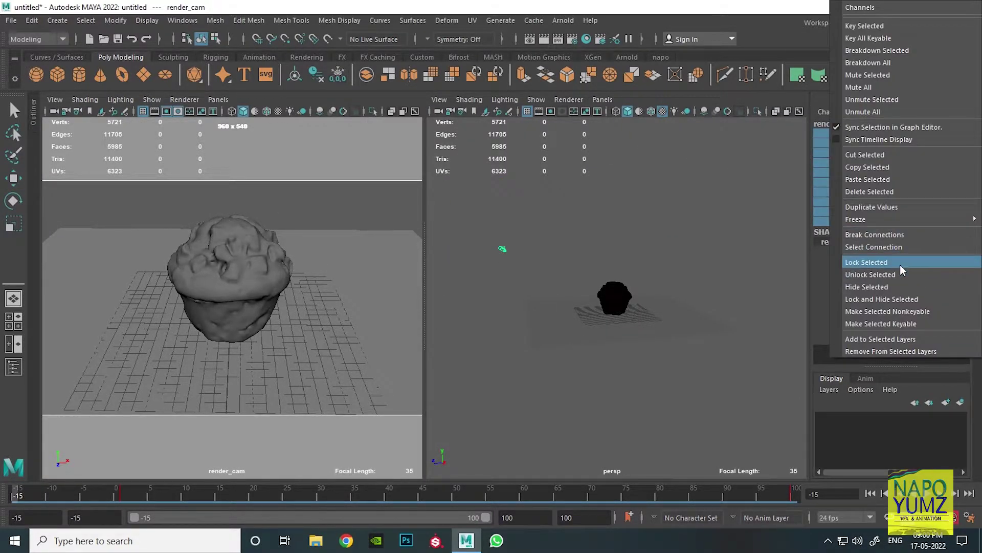
left_click(900, 265)
left_click(977, 176)
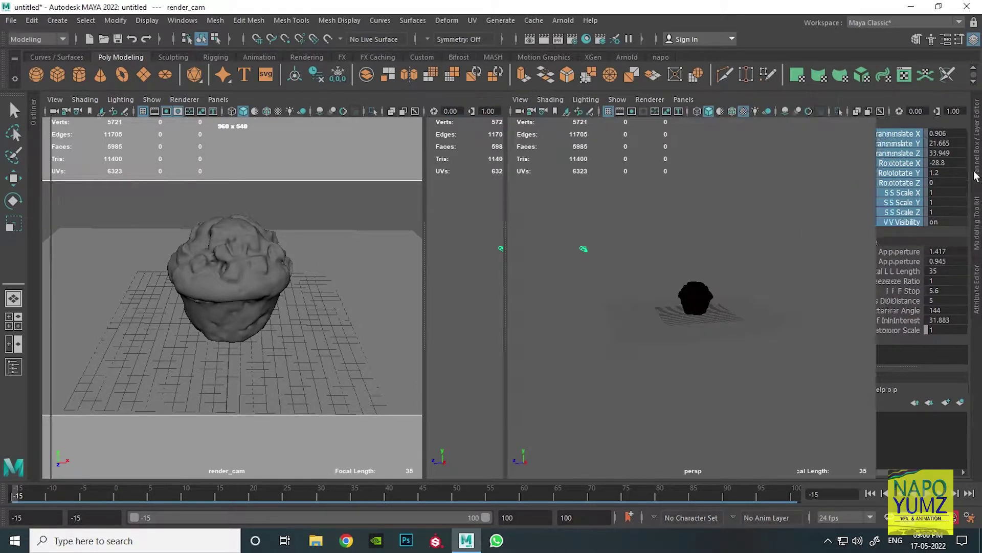
- Select render_cam with the Move and Rotate tools to confirm it can't be moved
key("w")
left_click(630, 231)
left_click_drag(630, 231, 591, 245)
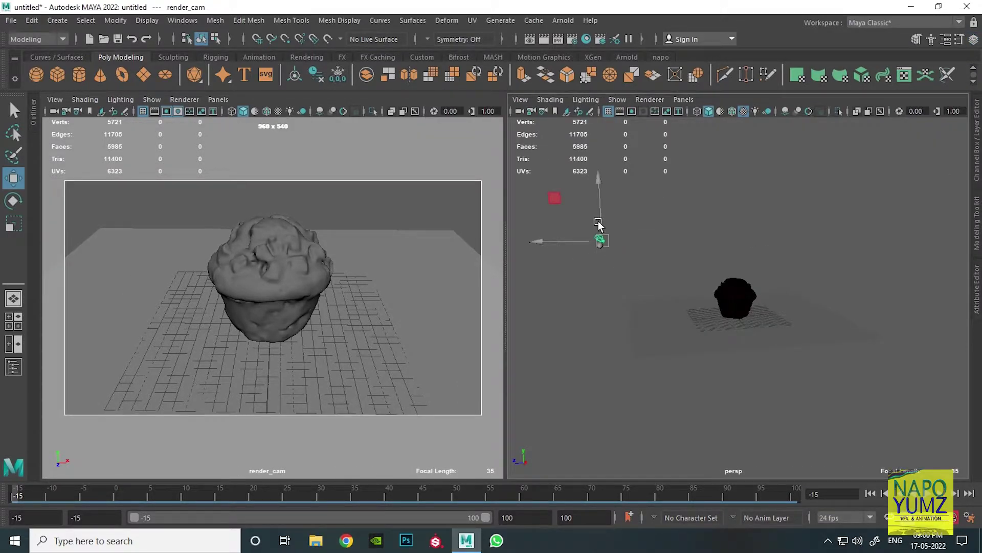
key("e")
key("w")
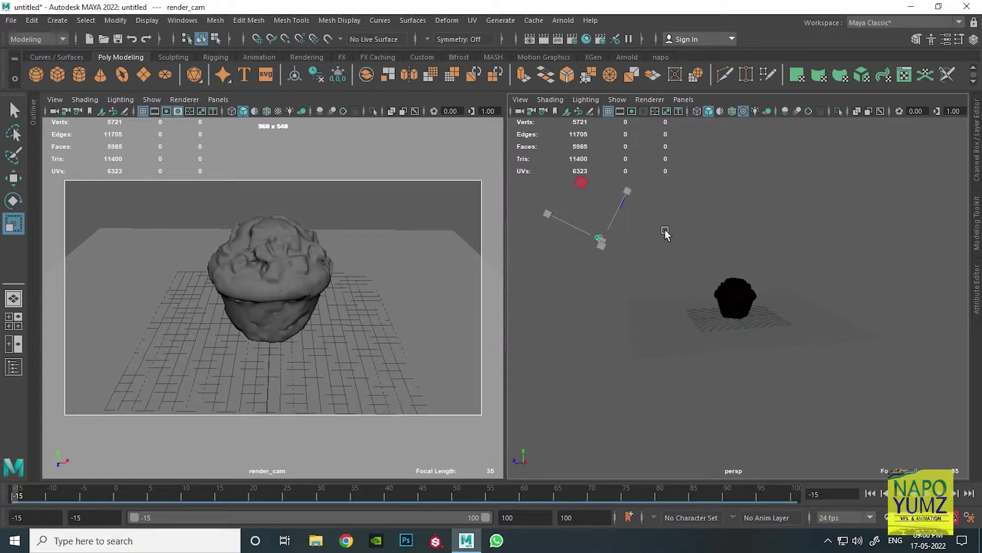
left_click(665, 229)
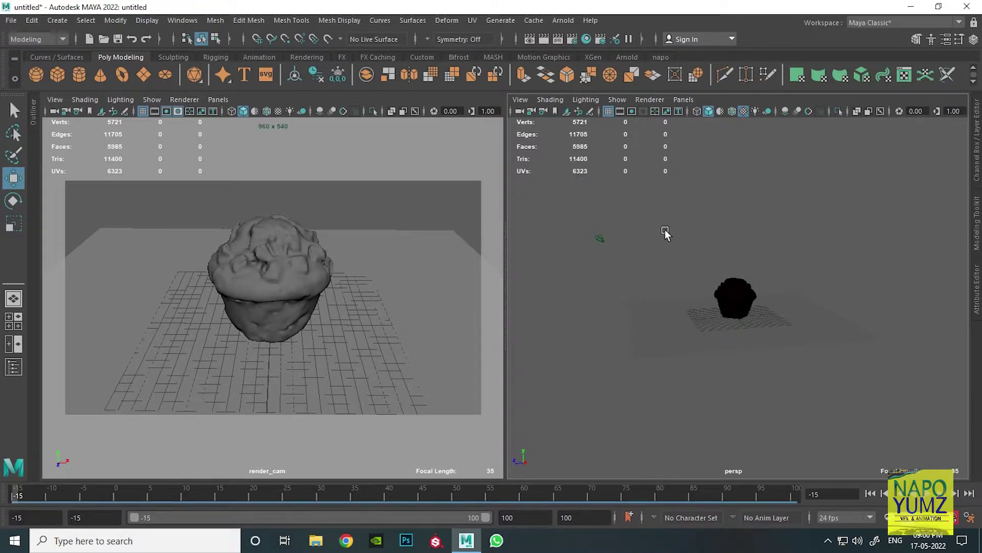
- Select the muffin and orbit the perspective view around it
key("q")
left_click(734, 283)
scroll(679, 322, "up", 2)
mouse_move(681, 324)
left_mouse_down("alt")
mouse_move(691, 344)
mouse_move(741, 346)
mouse_move(693, 351)
mouse_move(665, 249)
left_mouse_up("alt")
scroll(741, 346, "up", 3)
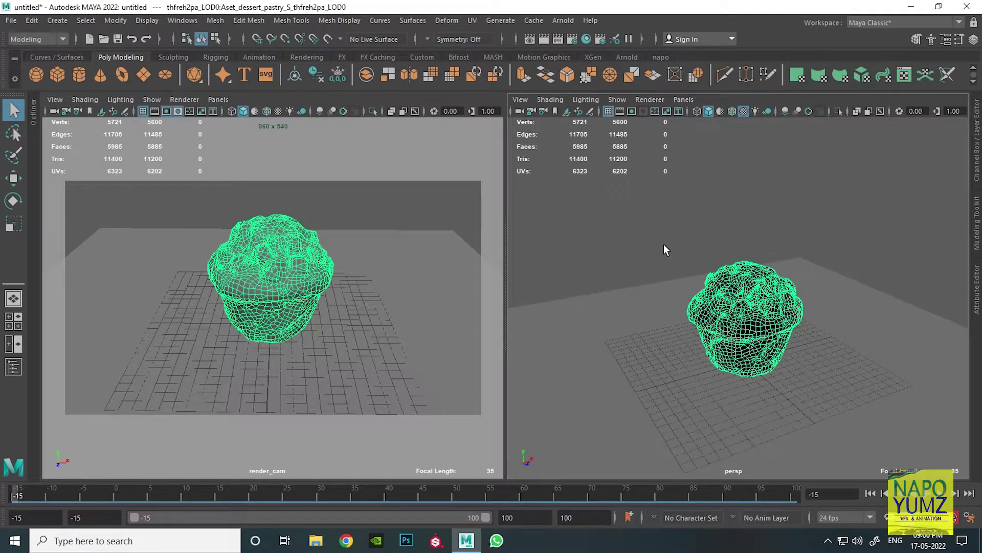
- Deselect the muffin and orbit the perspective view to a better angle
left_click(668, 262)
key("alt")
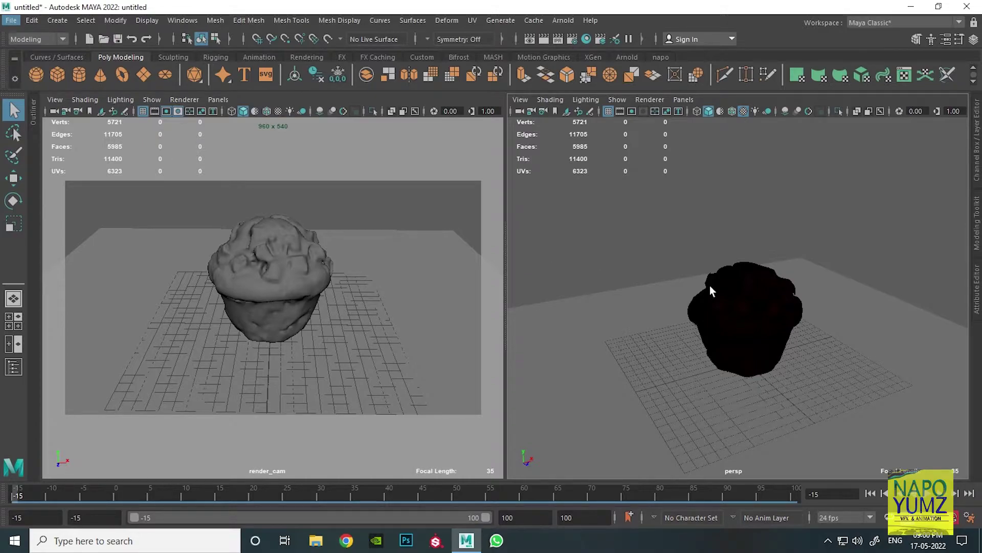
mouse_move(808, 302)
left_mouse_down("alt")
mouse_move(701, 390)
mouse_move(625, 357)
mouse_move(782, 385)
mouse_move(686, 367)
mouse_move(796, 373)
mouse_move(763, 368)
left_mouse_up("alt")
scroll(762, 368, "up", 3)
middle_click_drag(763, 368, 764, 351, "alt")
scroll(764, 351, "down", 2)
mouse_move(735, 367)
left_mouse_down("alt")
mouse_move(750, 355)
mouse_move(704, 385)
mouse_move(745, 391)
left_mouse_up("alt")
scroll(763, 364, "up", 2)
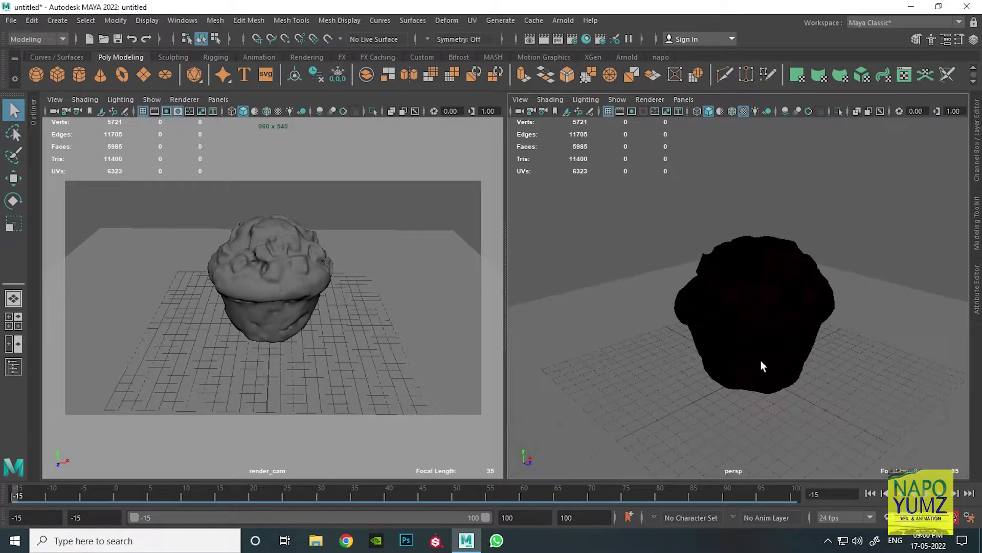
scroll(742, 386, "down", 2)
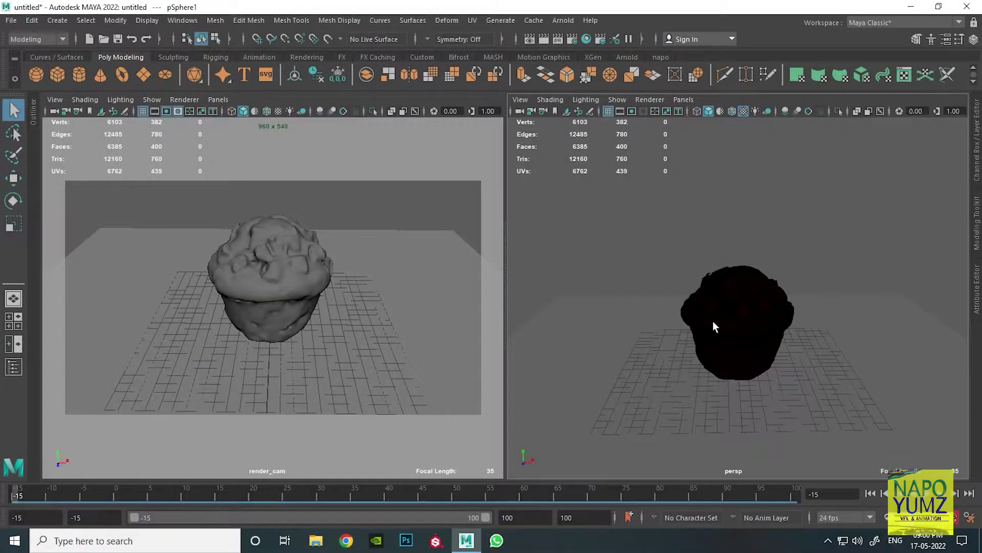
- Lift the sphere high above the muffin and scale it to 1.5 on X, Y and Z
key("w")
left_click_drag(738, 307, 737, 188)
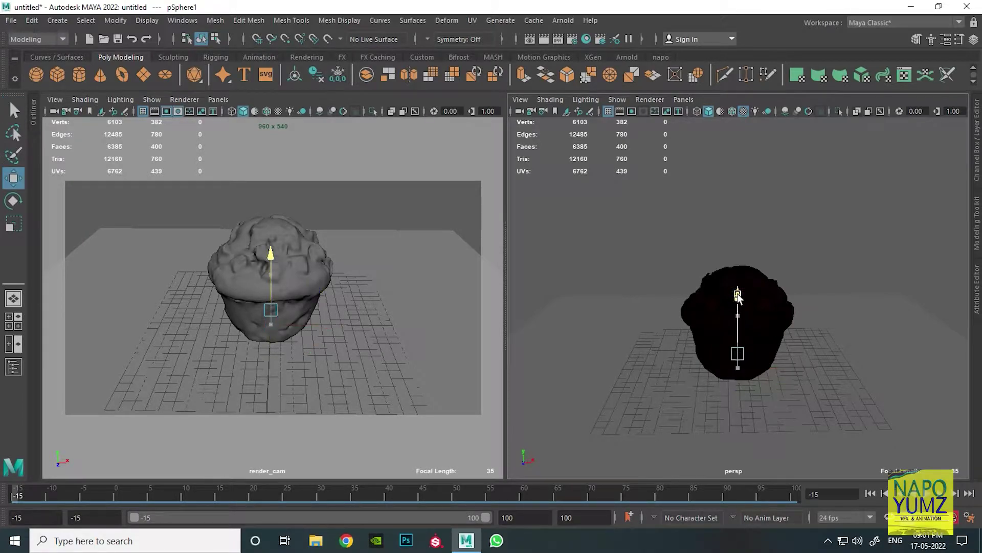
mouse_move(769, 297)
left_mouse_down("alt")
mouse_move(821, 336)
mouse_move(778, 314)
left_mouse_up("alt")
mouse_move(745, 274)
left_mouse_down()
mouse_move(744, 197)
mouse_move(834, 404)
mouse_move(649, 439)
mouse_move(978, 169)
mouse_move(948, 211)
left_mouse_up()
left_click(979, 165)
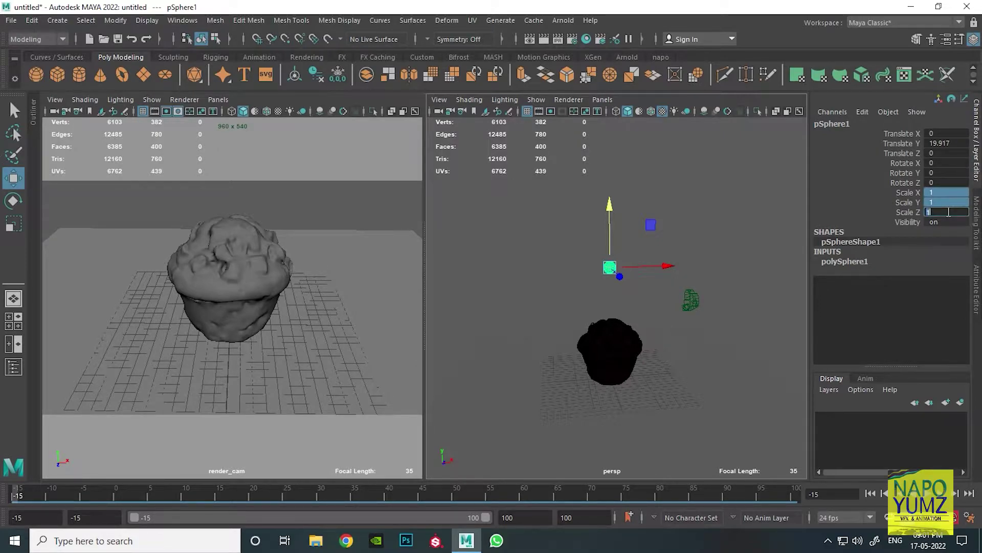
key("Return")
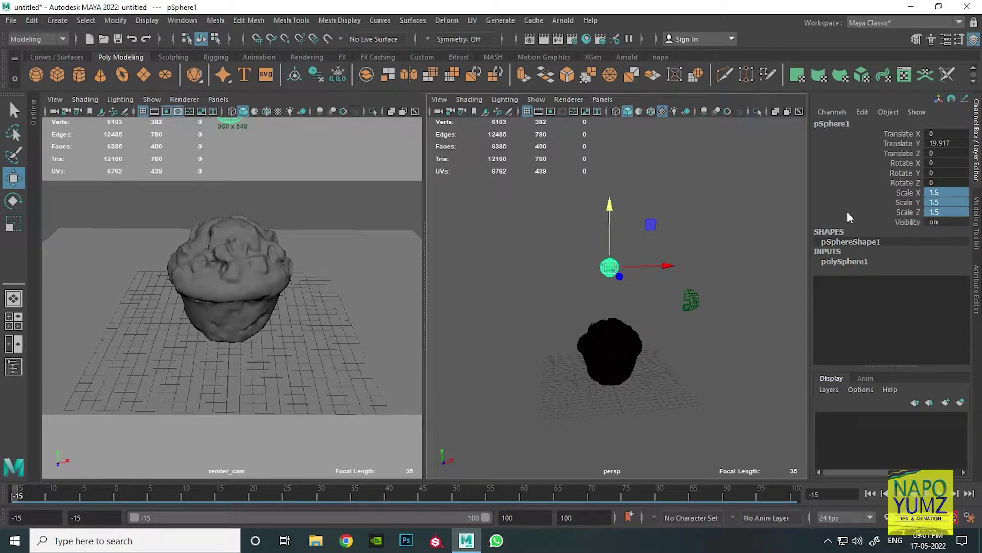
- Reselect the sphere and fine-tune its height to Y 24.196
left_click(716, 206)
left_click(609, 267)
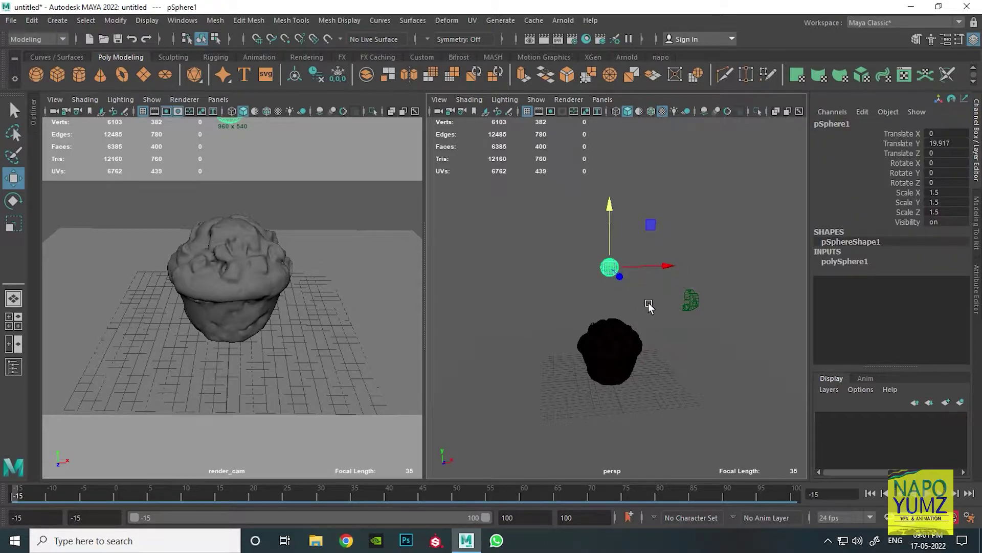
scroll(651, 305, "up", 2)
middle_click_drag(651, 305, 658, 291, "alt")
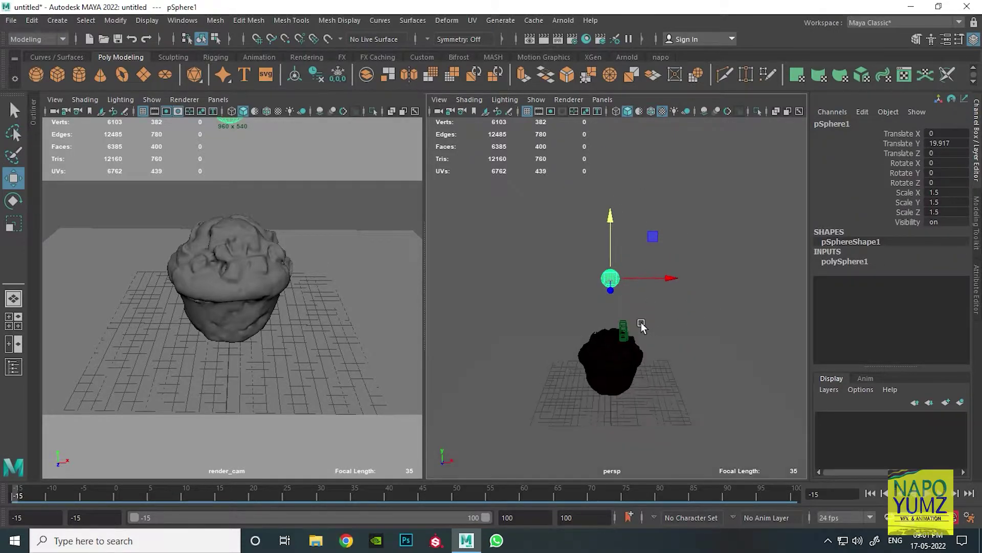
left_click_drag(610, 252, 609, 231)
mouse_move(609, 230)
left_mouse_down("alt")
mouse_move(622, 302)
mouse_move(643, 303)
left_mouse_up("alt")
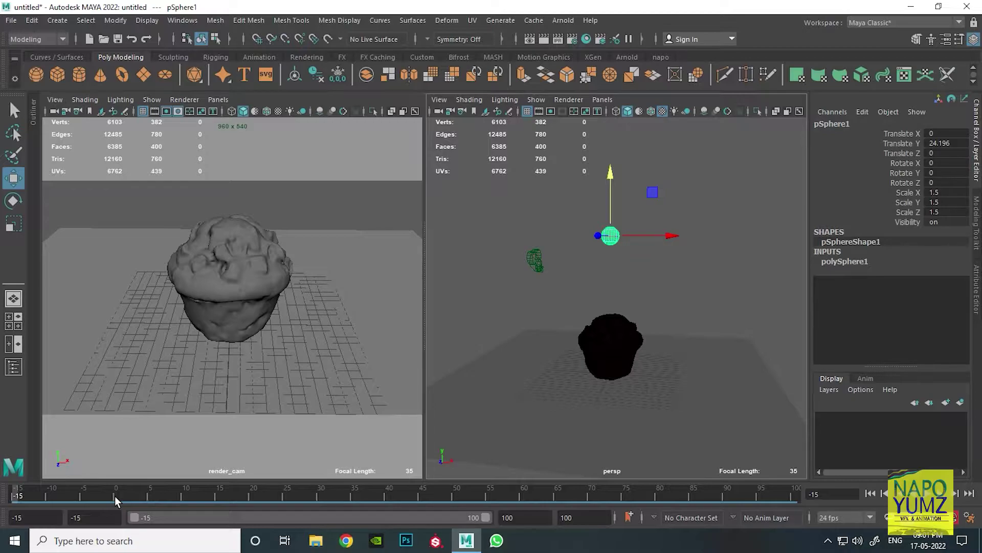
- Move the sphere forward along Z and keyframe it at frame 1
left_click(116, 496)
mouse_move(708, 413)
left_mouse_down("alt")
mouse_move(603, 419)
mouse_move(644, 419)
mouse_move(626, 424)
mouse_move(693, 439)
mouse_move(660, 421)
mouse_move(669, 424)
left_mouse_up("alt")
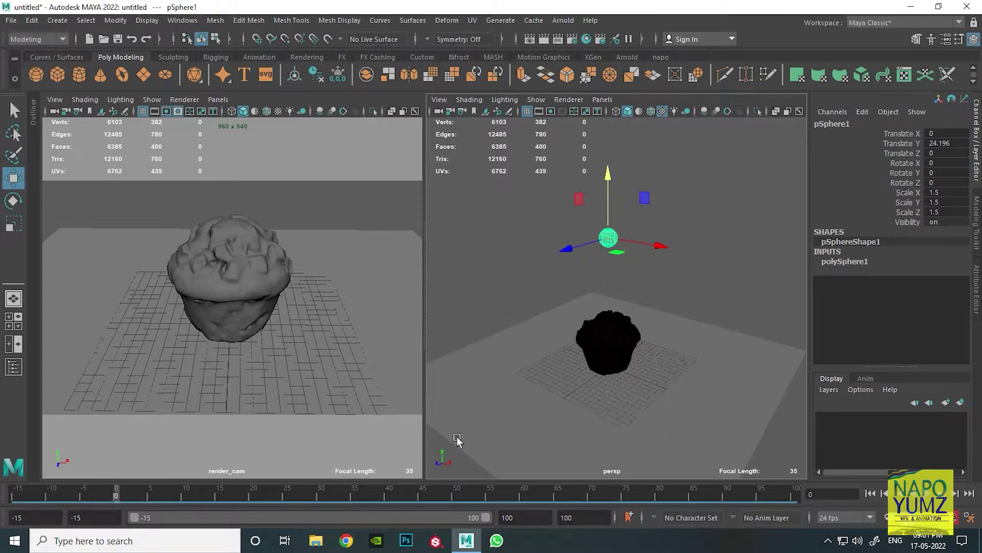
left_click(121, 496)
left_click_drag(566, 249, 526, 273)
key("s")
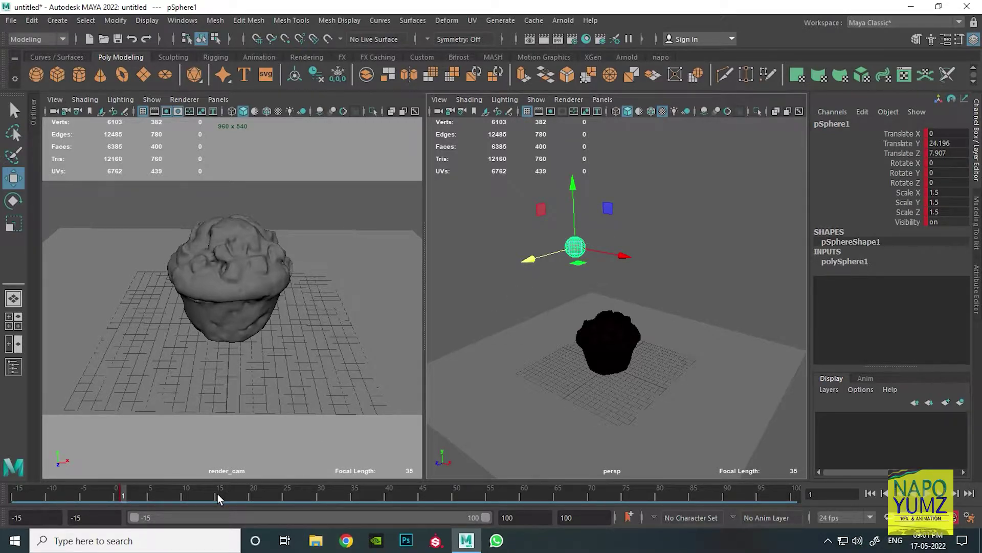
- Reposition the sphere along X and Z at frames 15 and 30, then scrub to check
left_click(220, 499)
left_click_drag(623, 256, 658, 264)
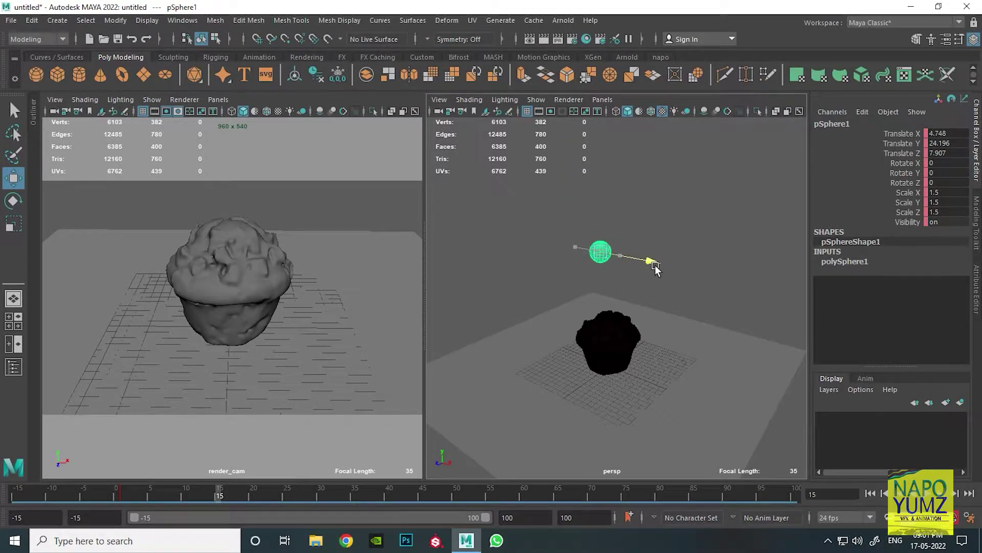
left_click_drag(572, 266, 583, 263)
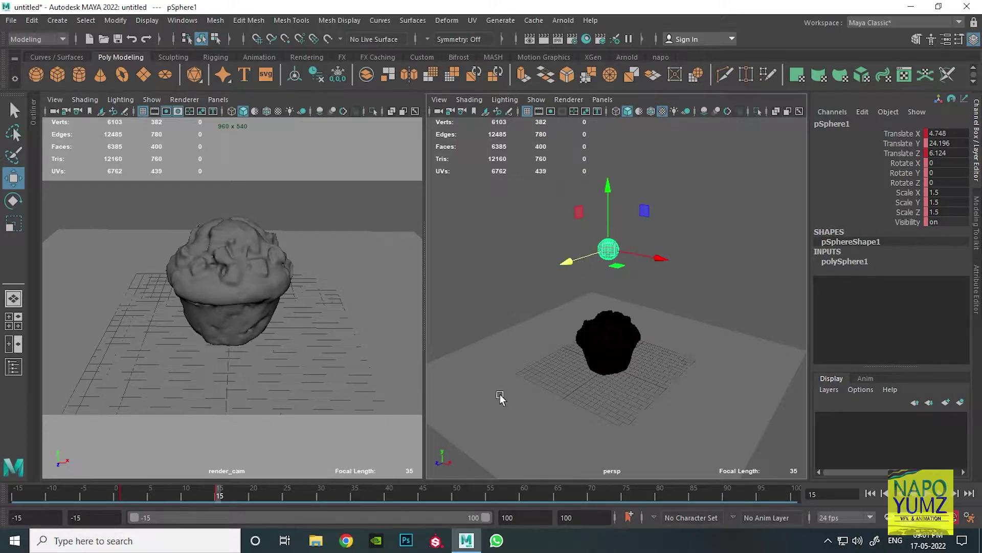
left_click(320, 497)
left_click_drag(569, 262, 612, 250)
mouse_move(321, 496)
left_mouse_down()
mouse_move(165, 499)
mouse_move(456, 505)
left_mouse_up()
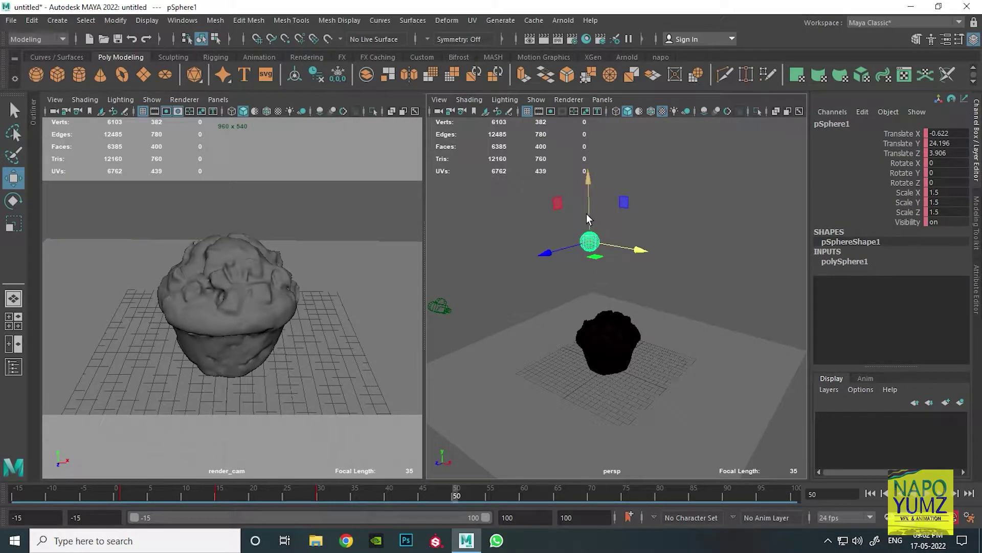
- Shift the sphere along X and Z for frames 50 and 70, then return to the start
mouse_move(641, 255)
left_mouse_down()
mouse_move(669, 263)
mouse_move(660, 258)
left_mouse_up()
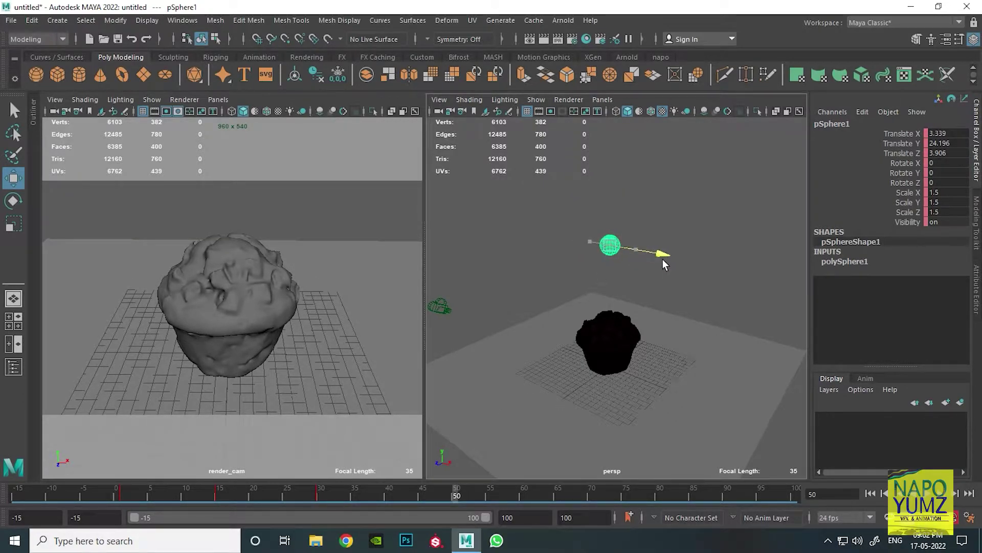
left_click_drag(690, 309, 678, 409, "alt")
left_click_drag(675, 327, 603, 345)
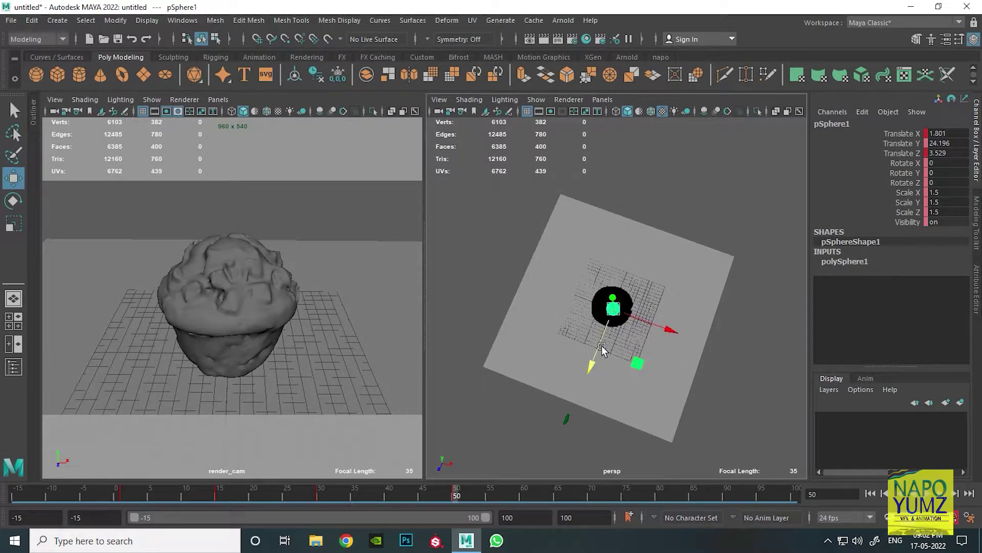
mouse_move(457, 495)
left_mouse_down()
mouse_move(618, 499)
mouse_move(592, 499)
left_mouse_up()
mouse_move(616, 394)
left_mouse_down("alt")
mouse_move(633, 328)
mouse_move(610, 215)
left_mouse_up("alt")
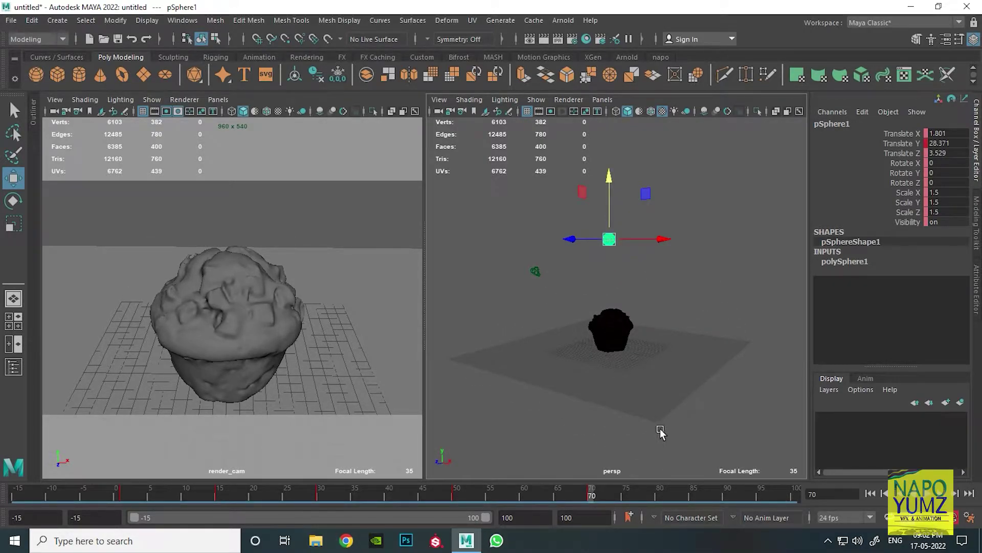
left_click(870, 493)
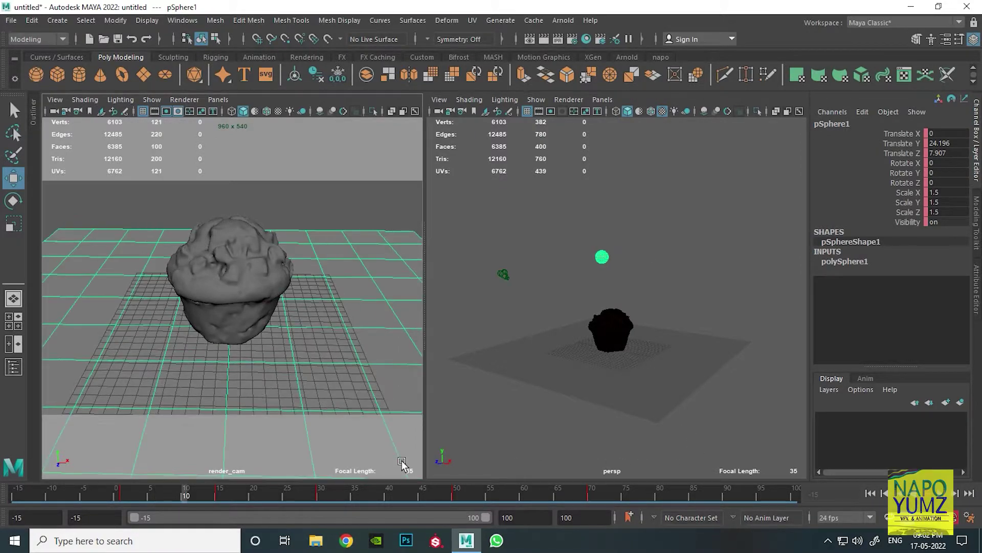
- Play back the sphere's motion, return to the first frame and reselect the sphere
left_click(700, 307)
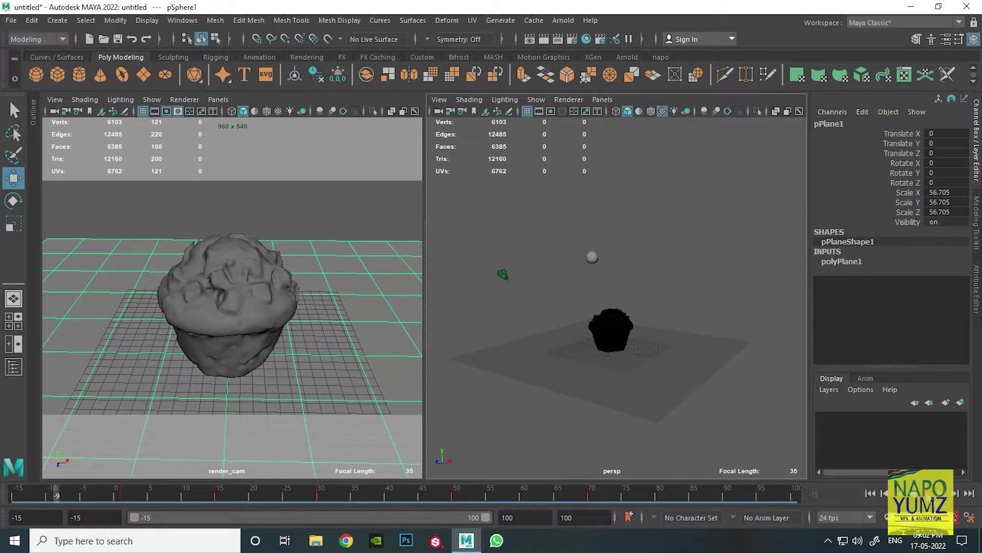
left_click(783, 425)
left_click(870, 493)
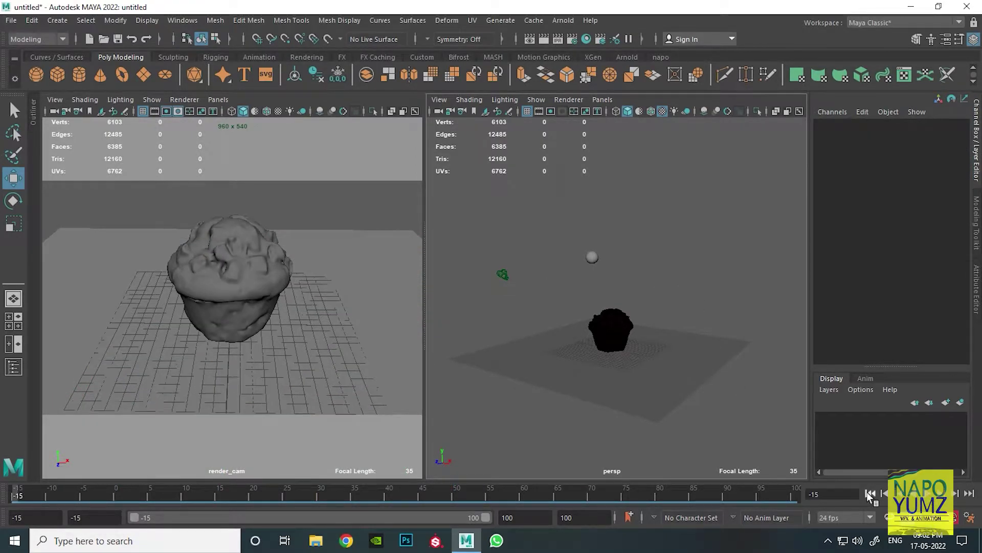
left_click(591, 257)
- Rename pSphere1 to emitter in the Outliner, hide the Channel Box and switch to Select
left_click(14, 367)
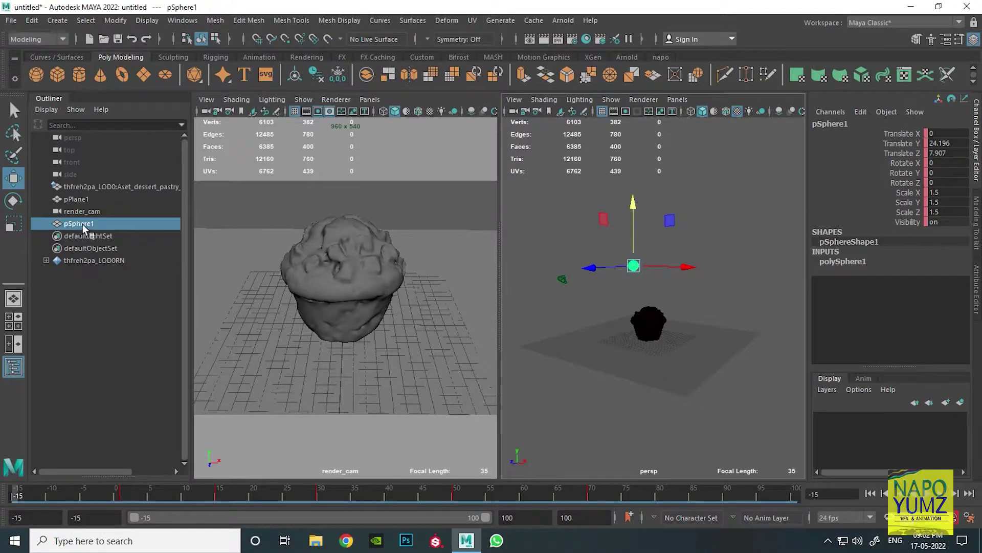
double_click(81, 224)
type("emitter")
key("Return")
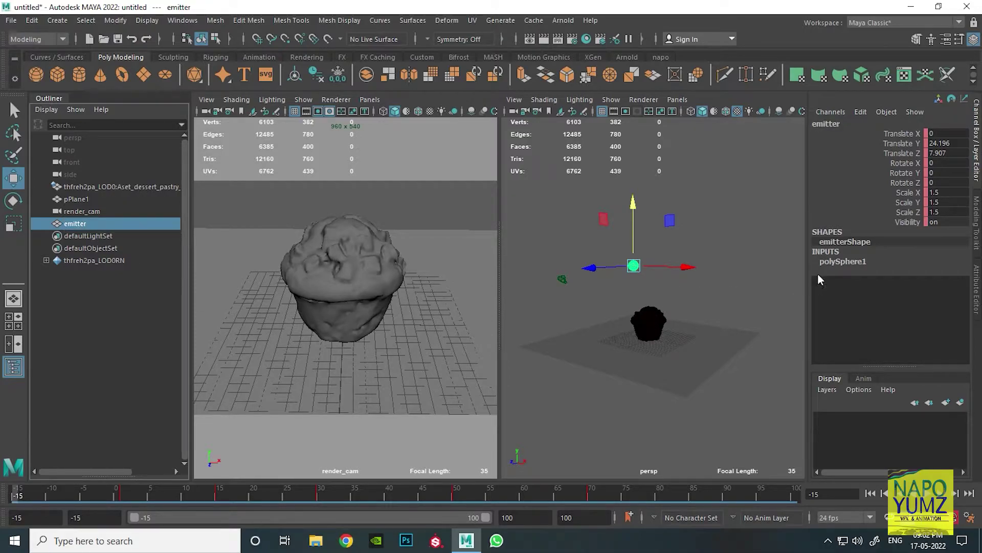
left_click(977, 176)
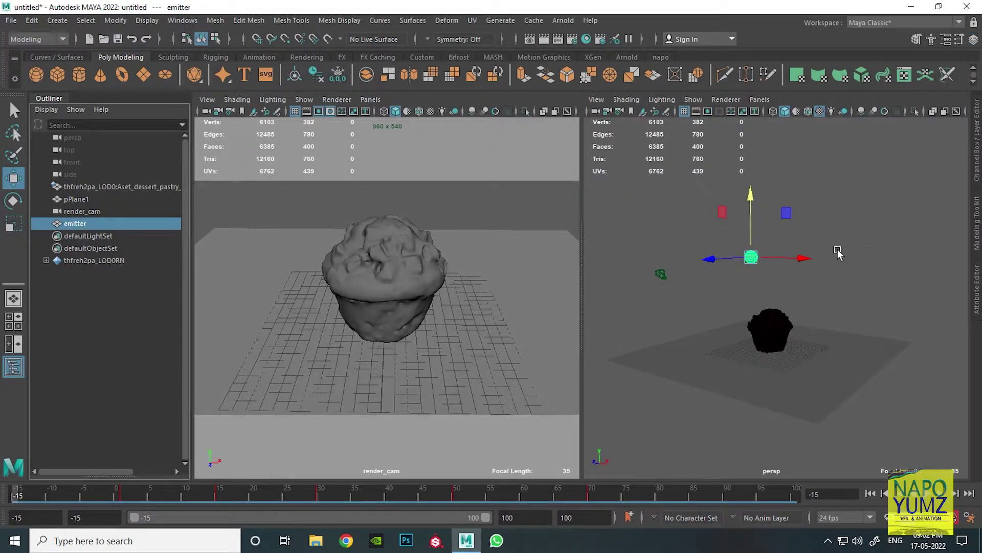
key("q")
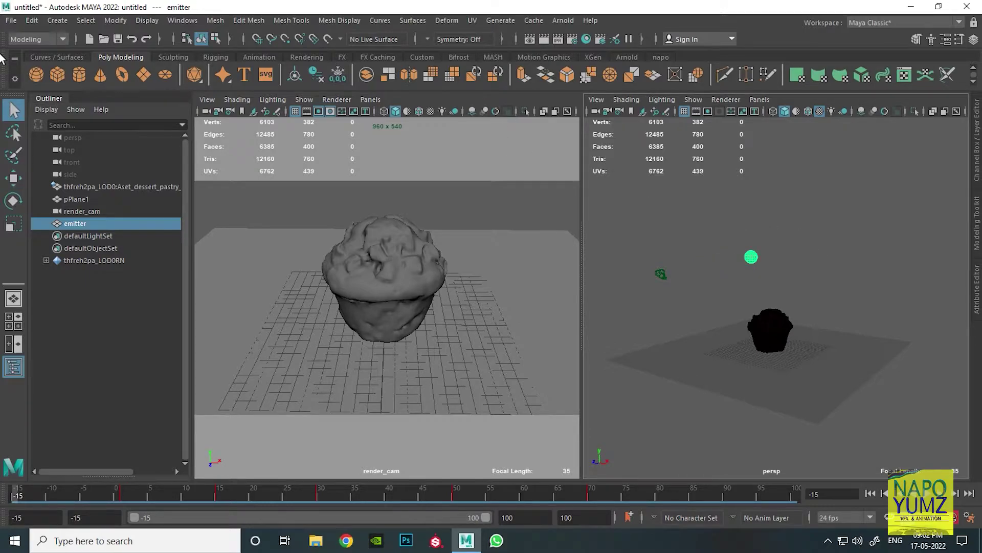
left_click(32, 39)
- Switch to the FX menu set, make emitter a Bifrost Liquid, and play the simulation
left_click(33, 82)
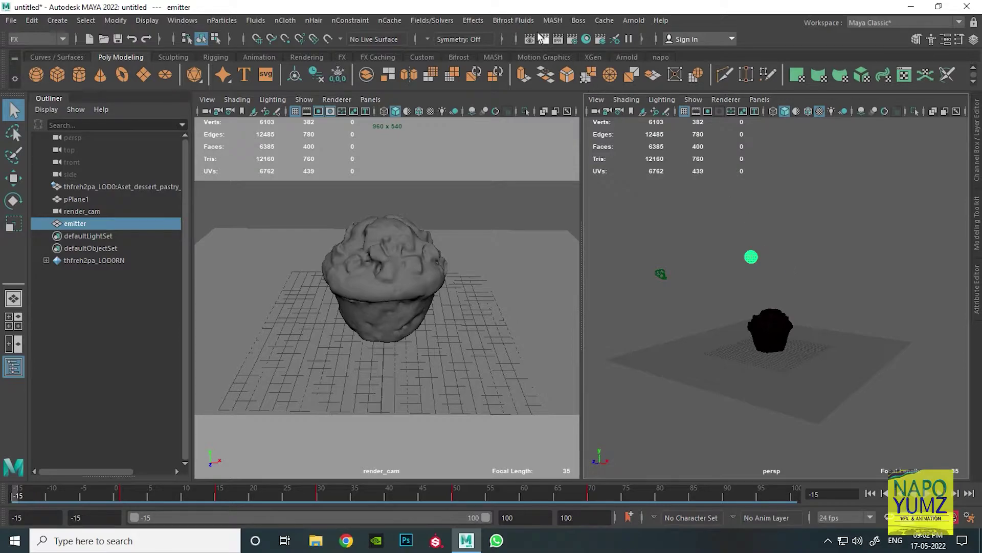
left_click(524, 20)
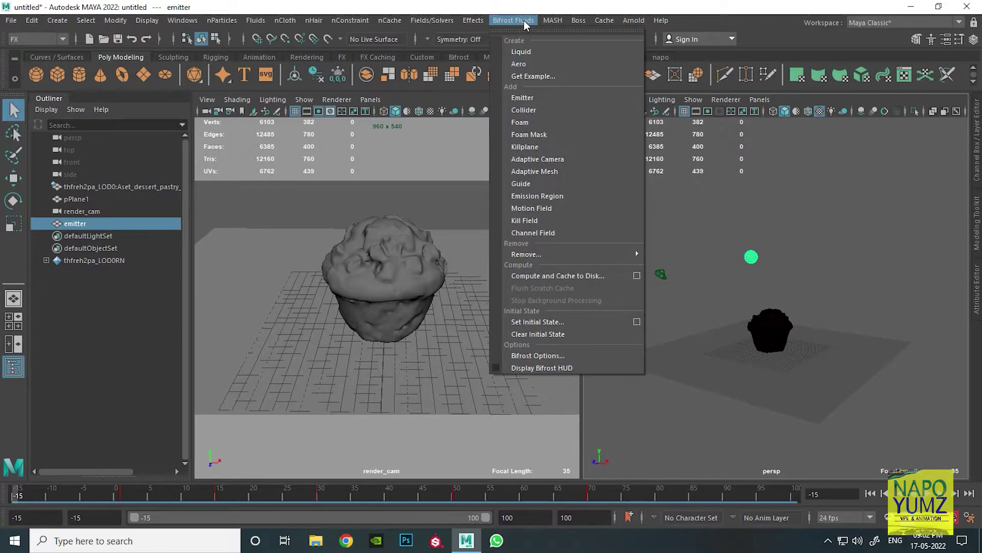
left_click(528, 54)
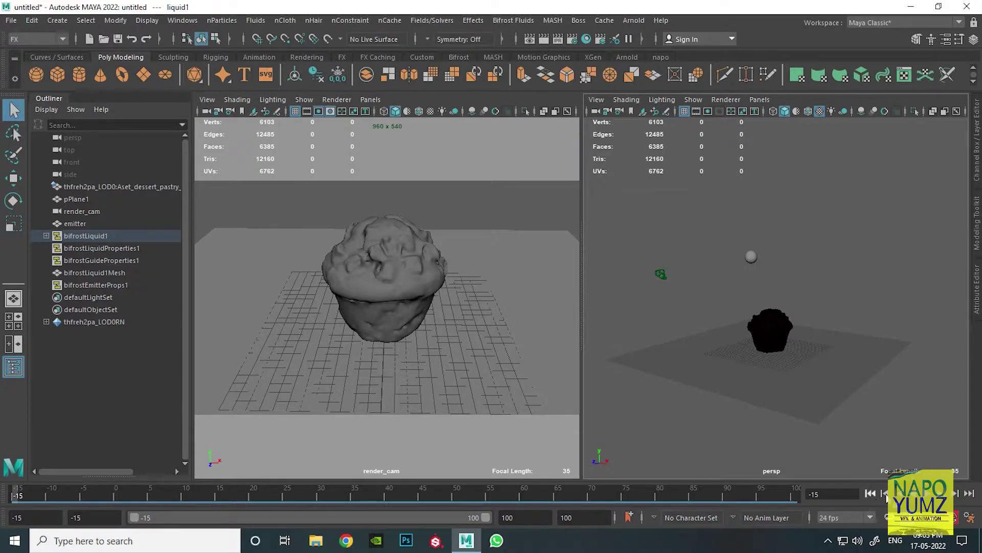
left_click(942, 493)
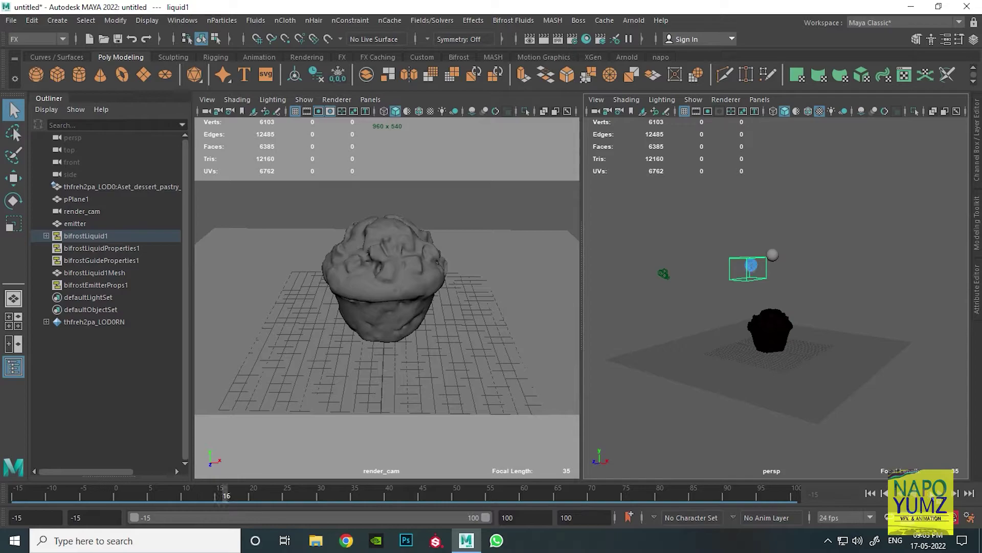
- Rewind to the start frame and set the liquid container's Master Voxel Size to 0.050
left_click(870, 493)
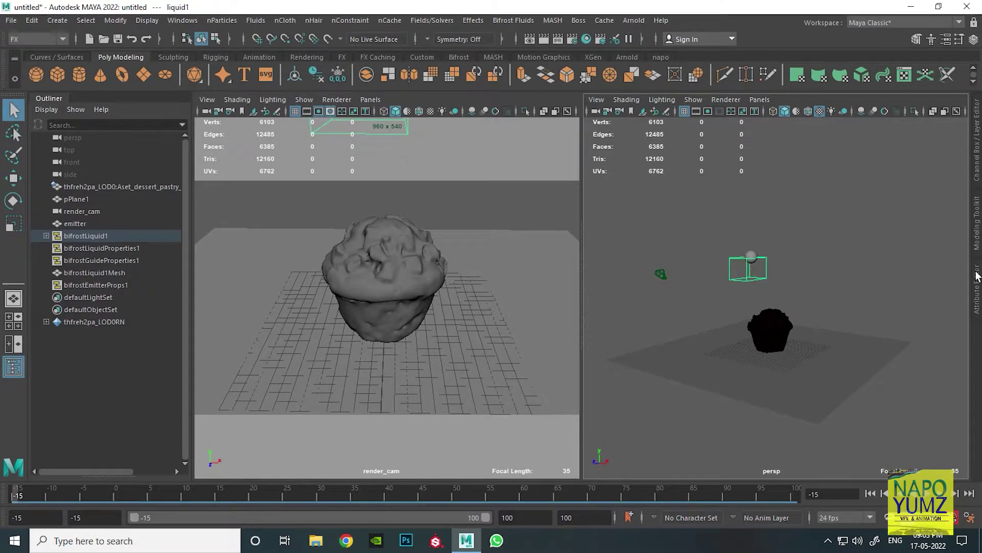
left_click(977, 278)
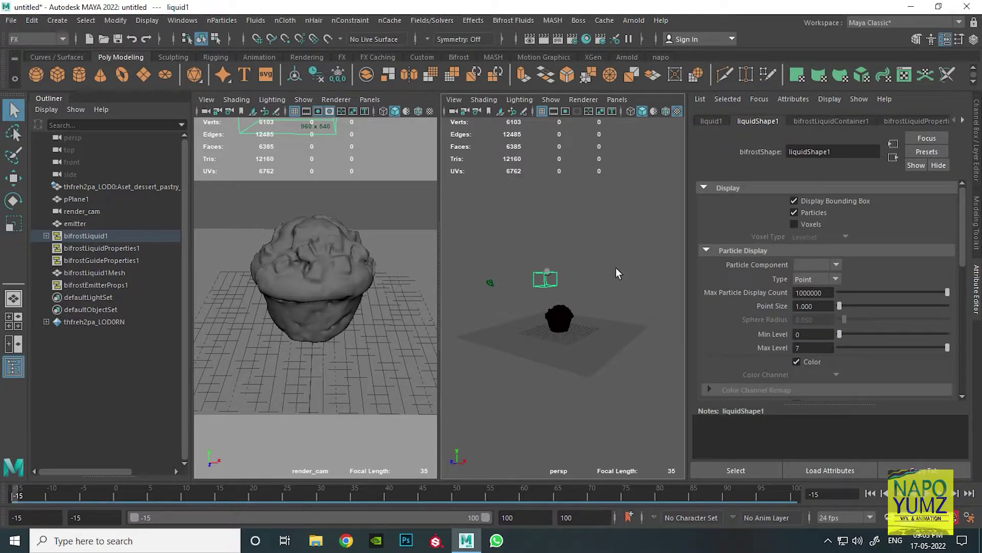
left_click(837, 120)
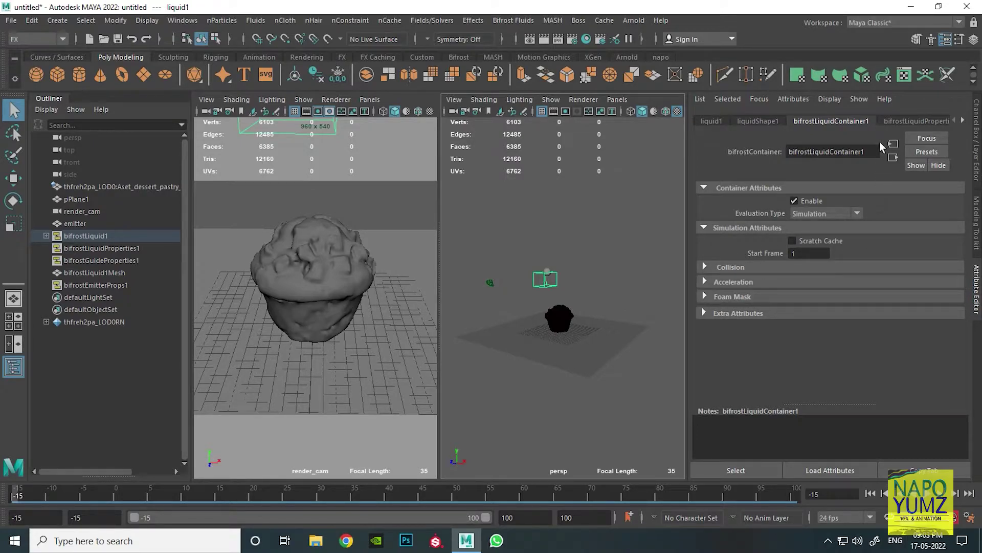
left_click(889, 120)
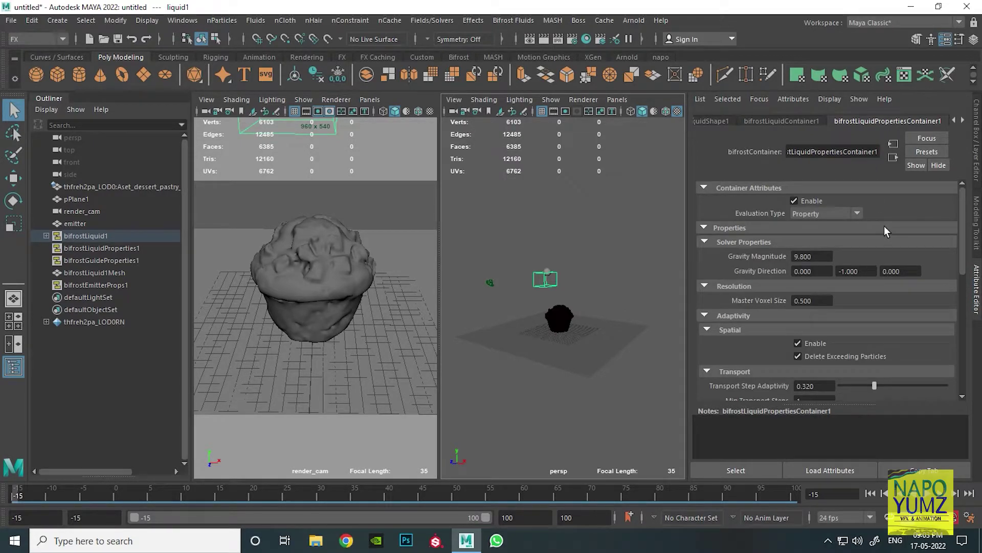
scroll(884, 225, "down", 3)
left_click(807, 227)
left_click_drag(807, 230, 803, 232)
type("0.050")
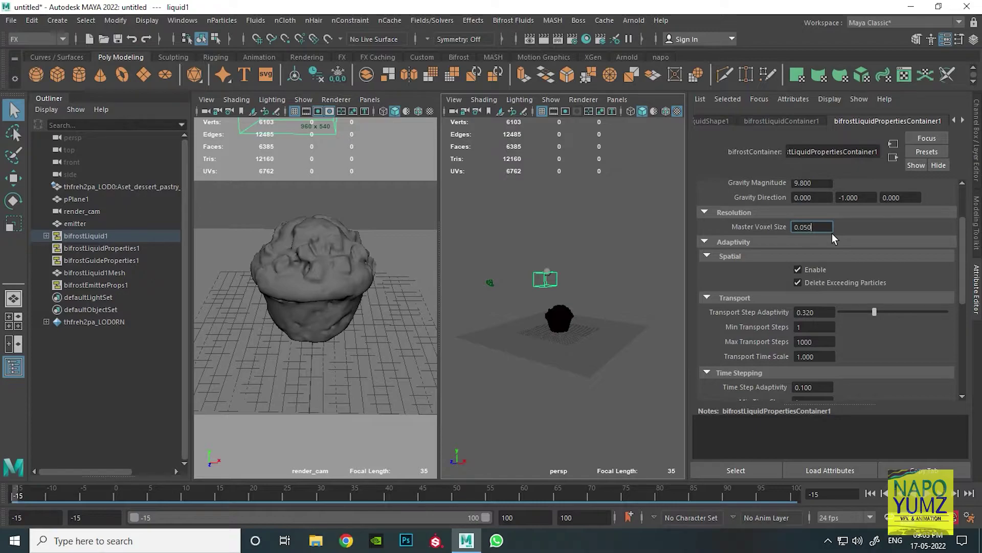
key("Return")
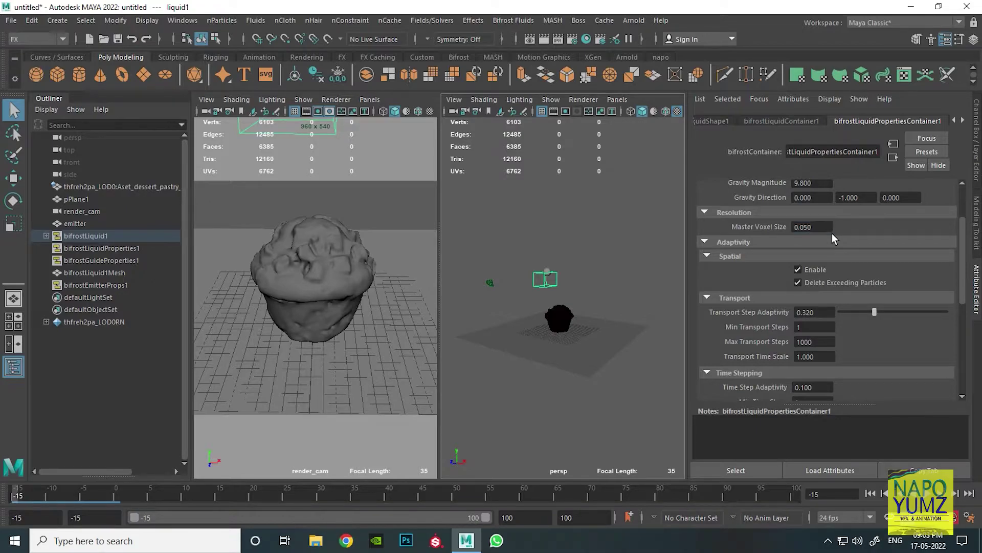
scroll(891, 338, "down", 5)
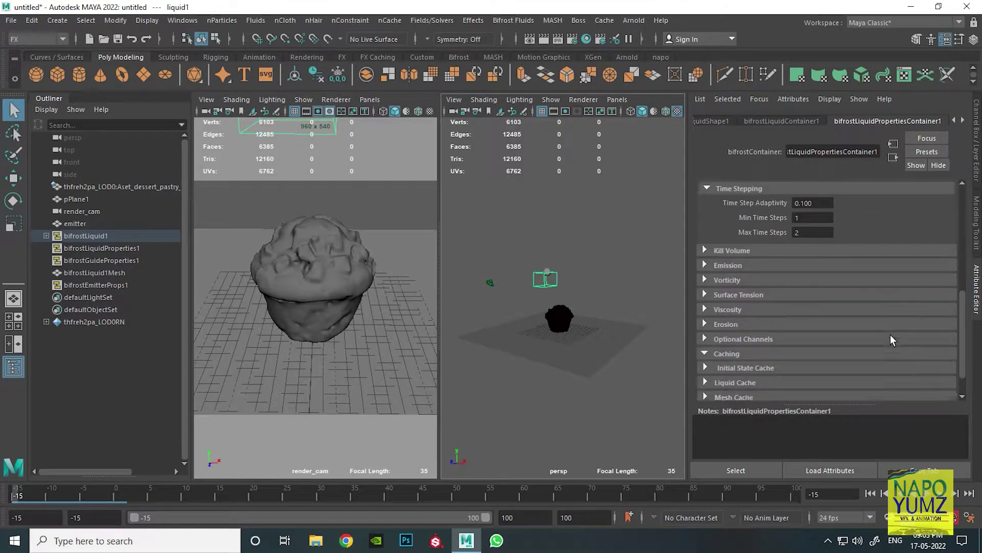
scroll(890, 340, "down", 1)
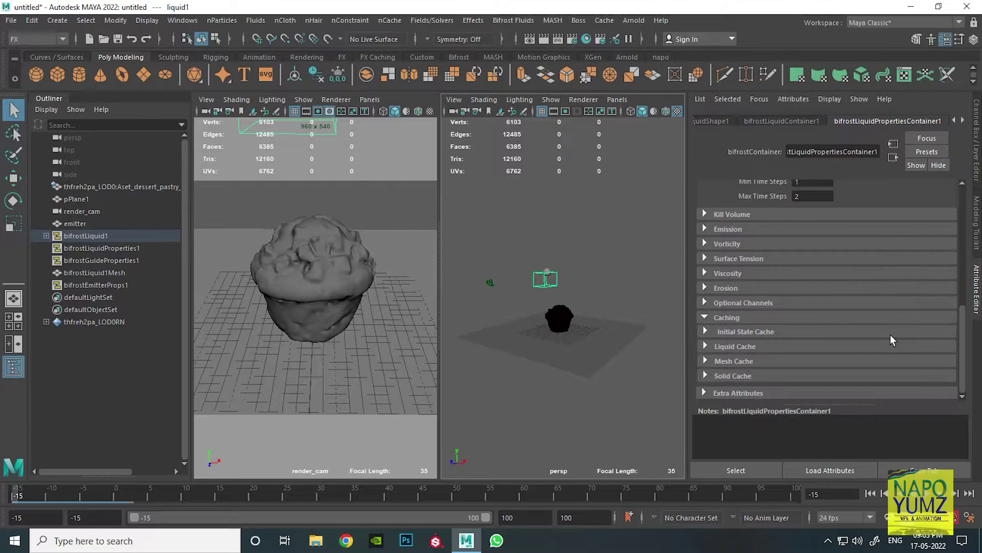
- Review bifrostLiquidProperties1's tabs, then show bifrostEmitterProps1's attributes
left_click(128, 249)
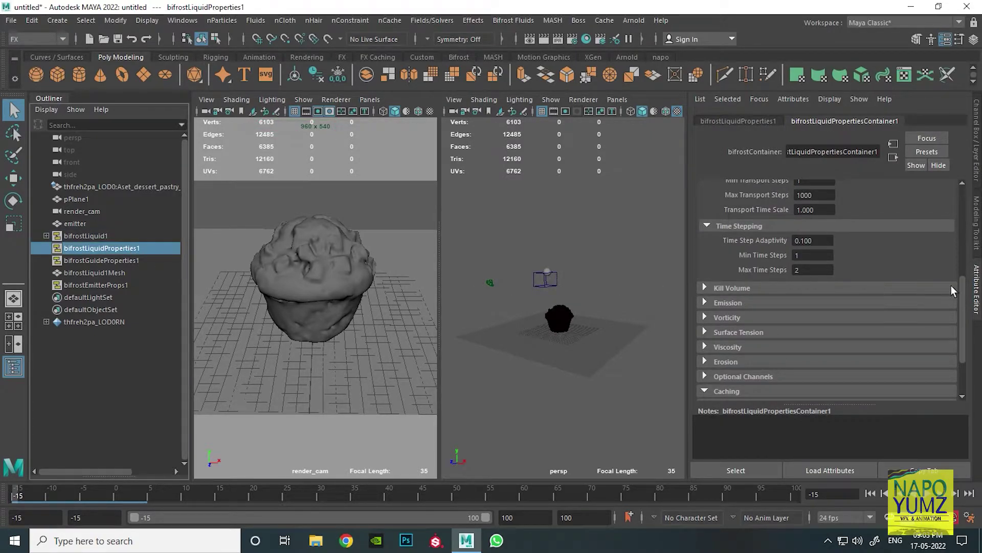
left_click(769, 121)
left_click(830, 122)
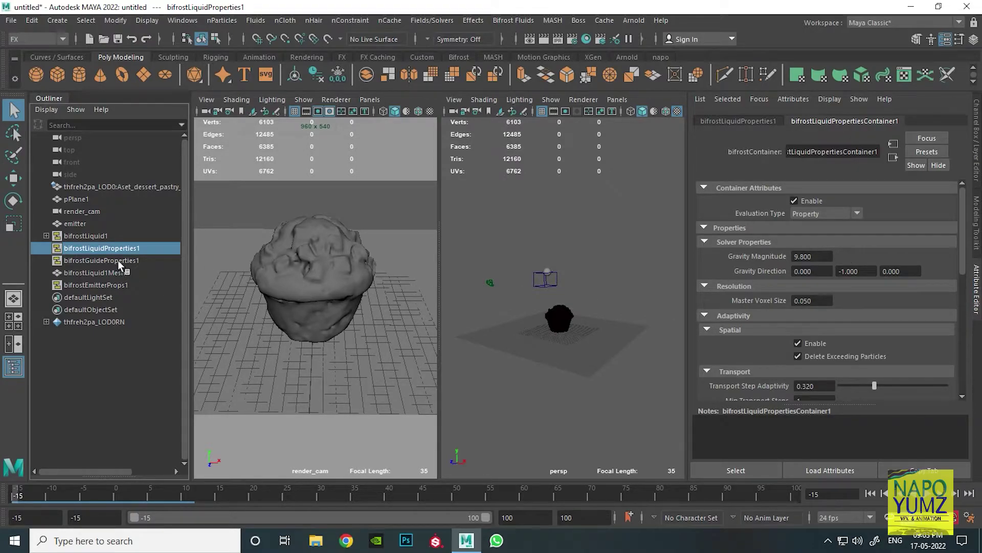
left_click(113, 284)
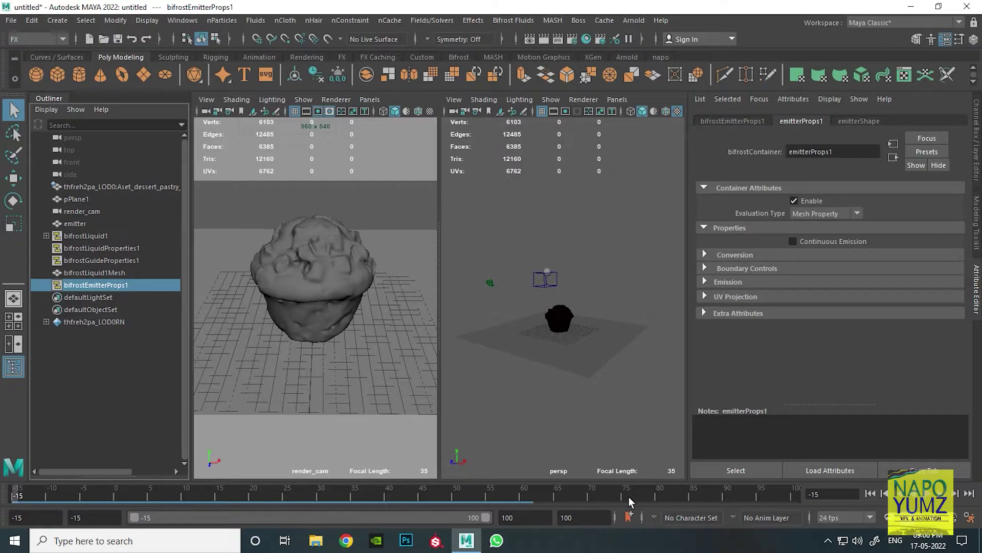
- Make the muffin mesh a Bifrost collider for bifrostLiquid1
left_click(544, 285)
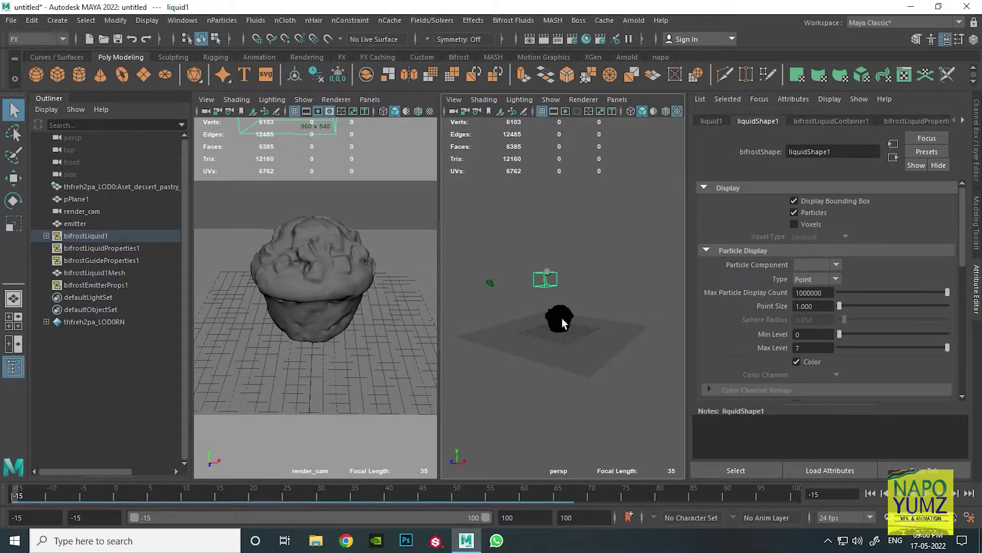
left_click(562, 317)
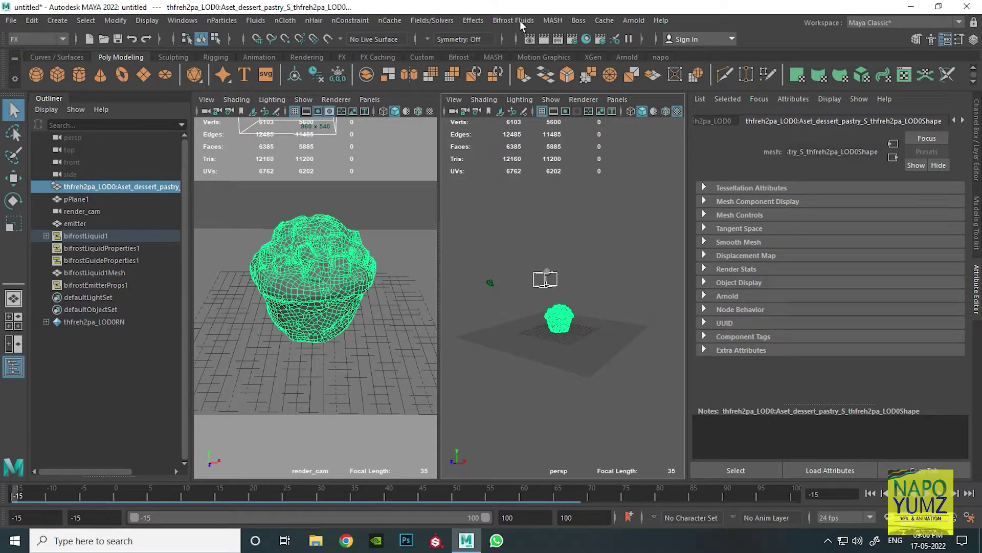
left_click(520, 20)
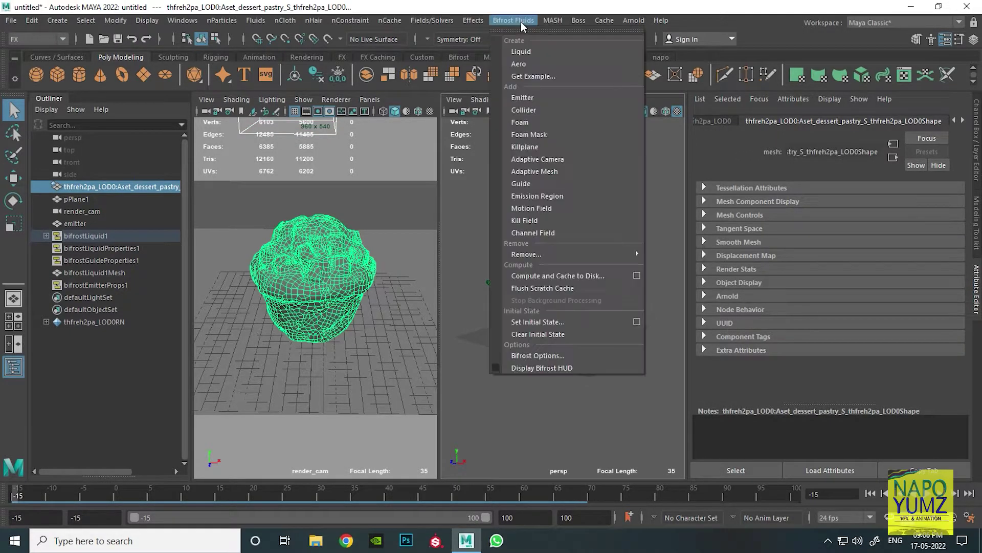
left_click(531, 108)
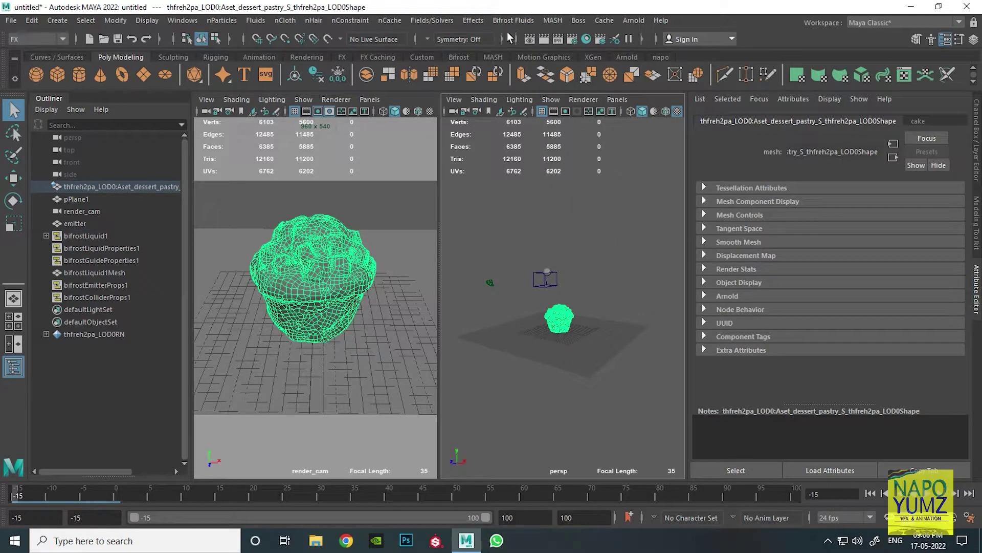
left_click(513, 21)
left_click(528, 146)
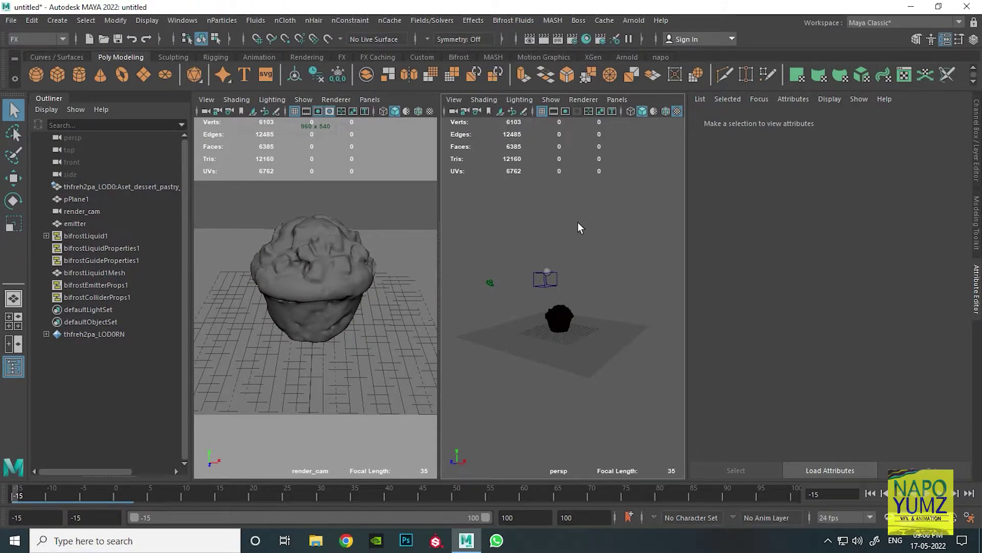
- Review bifrostGuideProperties1 and bifrostEmitterProps1, then go to frame -1
left_click(550, 270)
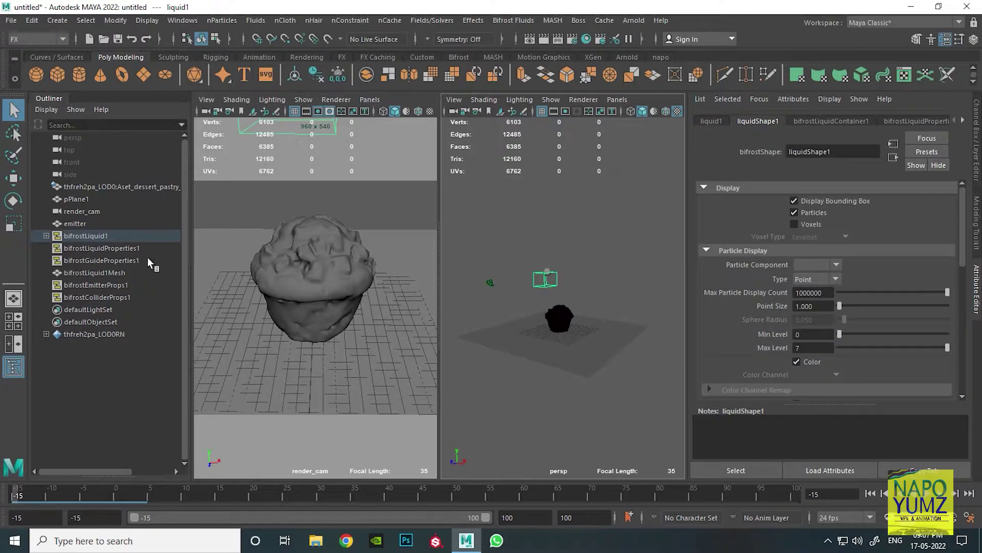
left_click(104, 259)
left_click(732, 122)
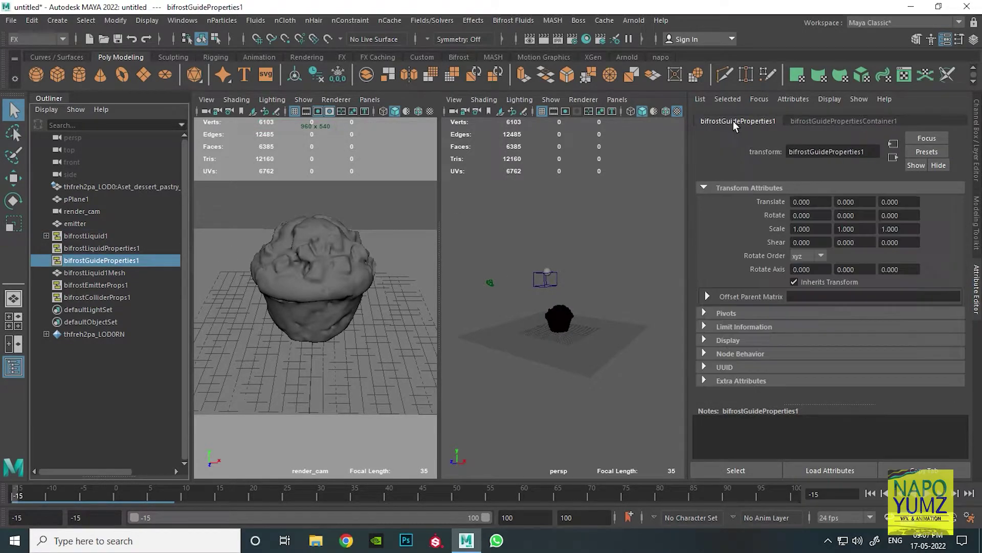
left_click(793, 120)
left_click(90, 284)
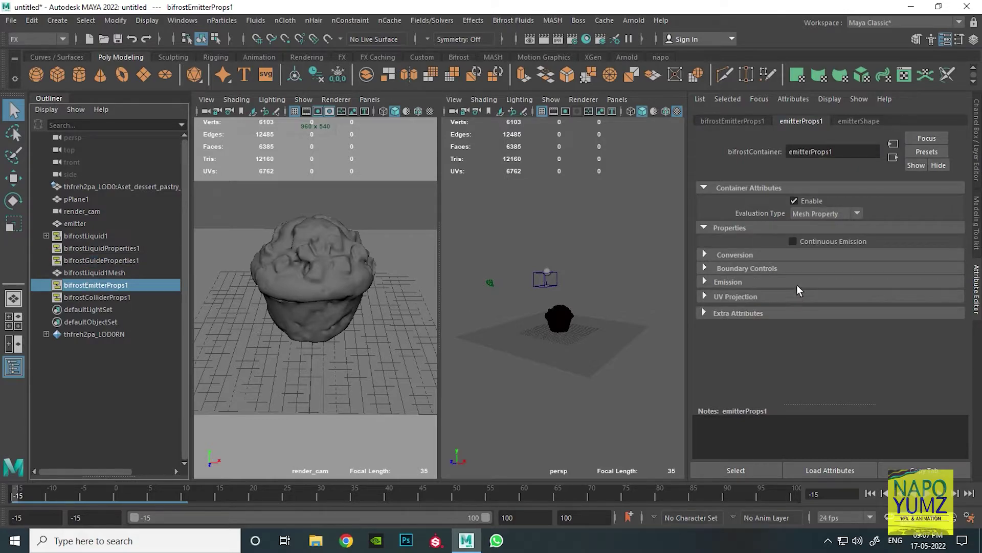
left_click(110, 500)
- Key Continuous Emission turned on at frame -3
right_click(831, 241)
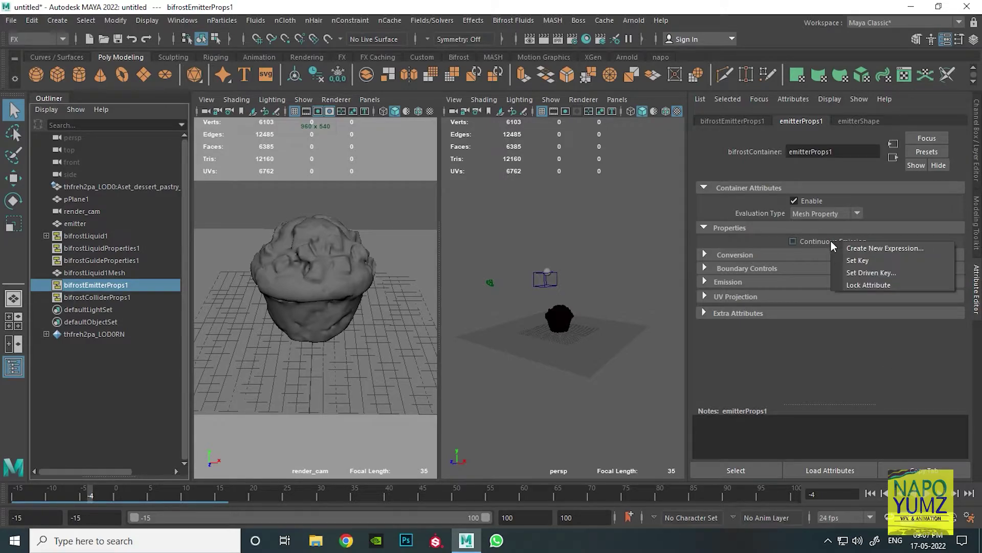
left_click(850, 261)
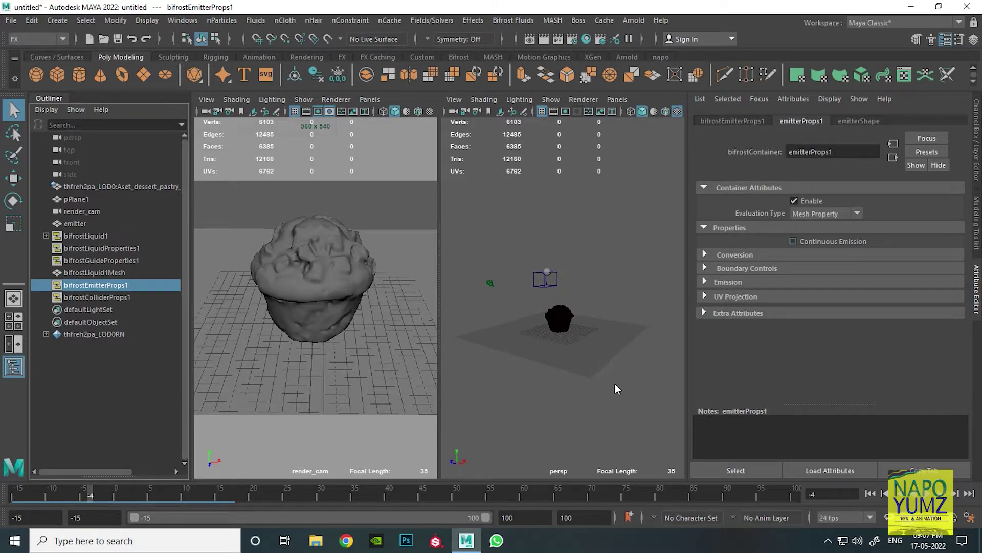
left_click(955, 494)
left_click(793, 241)
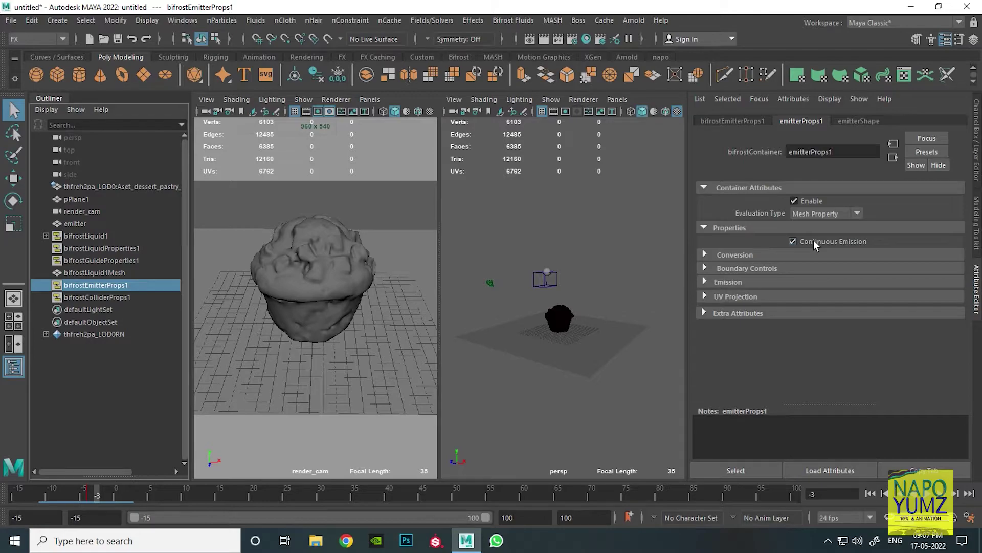
right_click(814, 241)
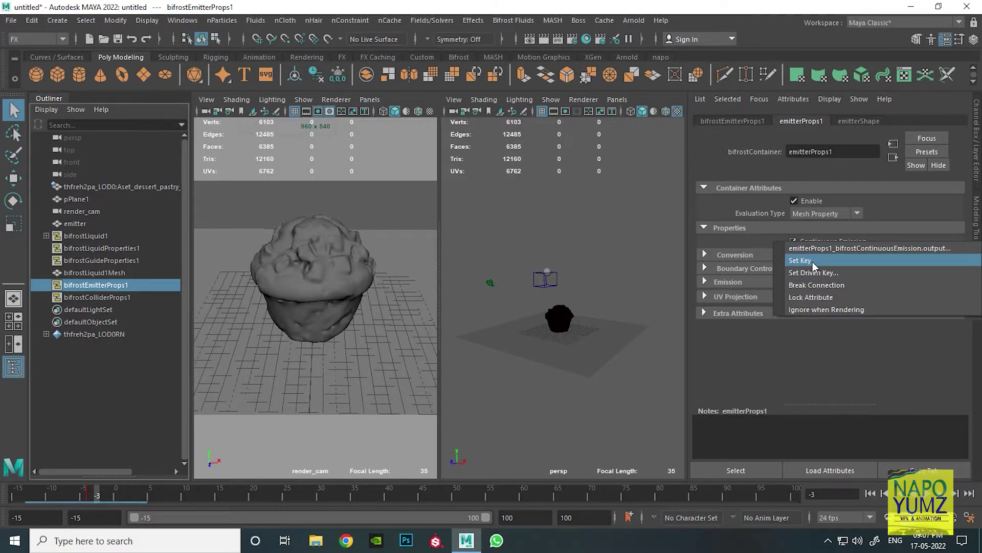
left_click(812, 262)
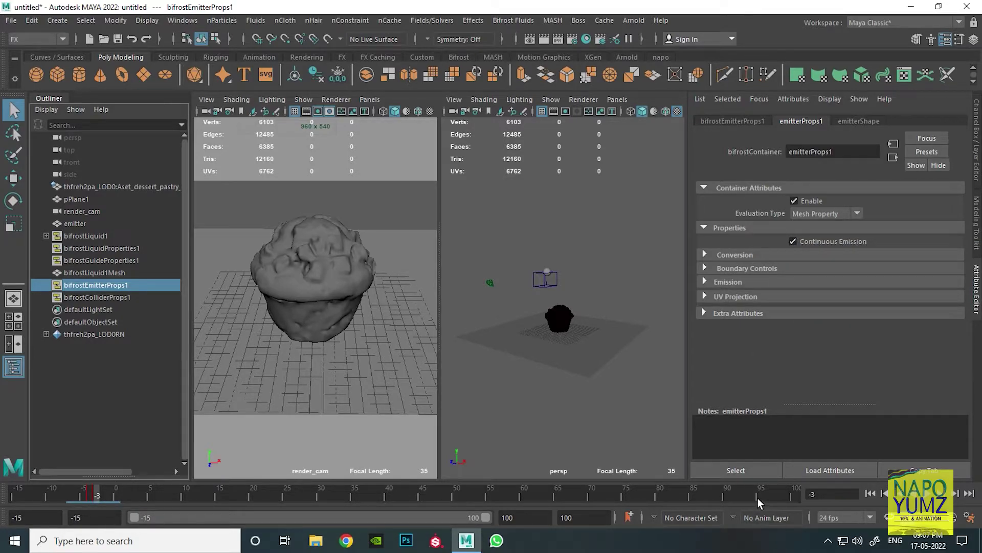
- Reselect the emitter properties and key Continuous Emission at frame 70
left_click(688, 495)
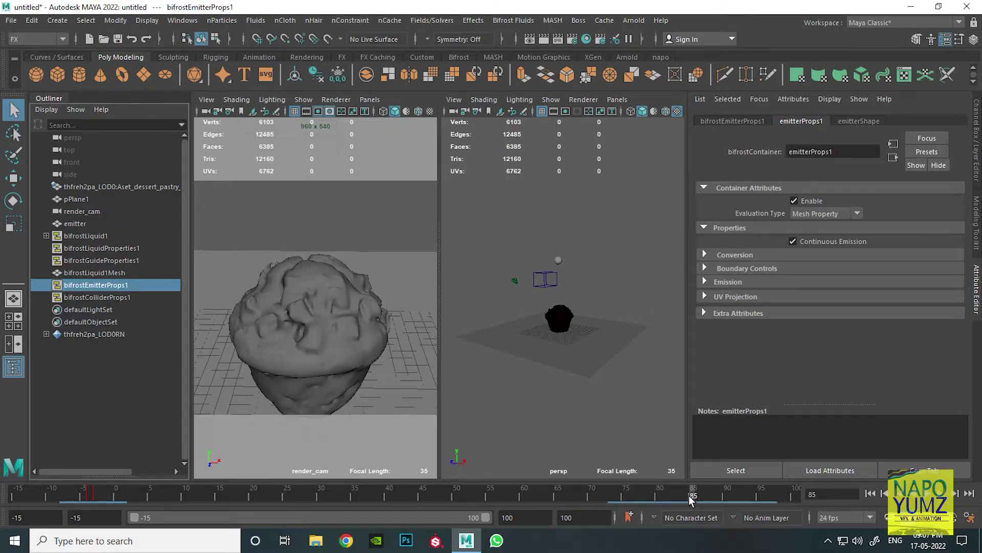
left_click(557, 260)
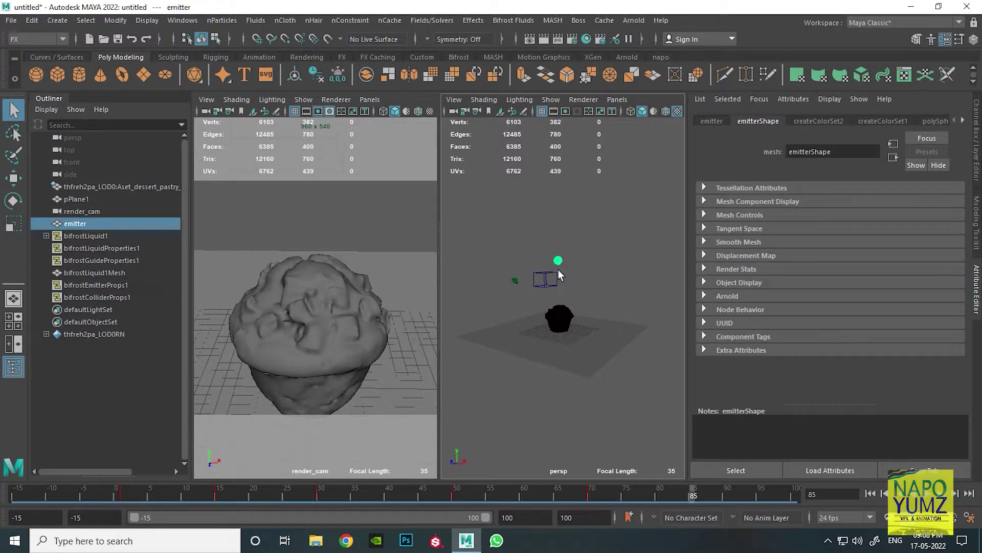
left_click(591, 496)
left_click(117, 285)
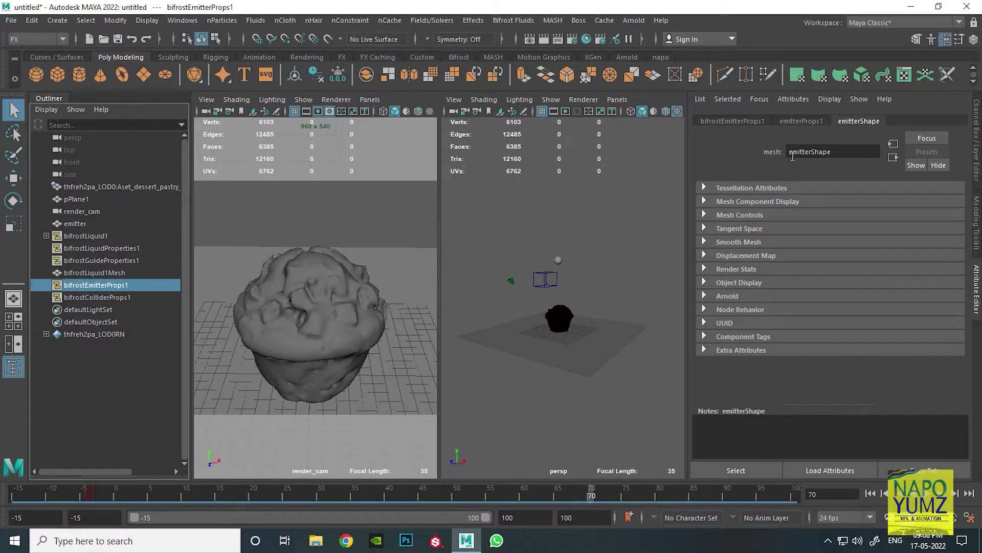
left_click(793, 121)
right_click(829, 244)
left_click(830, 262)
- Key Continuous Emission turned off at frame 71, then rewind
left_click(956, 494)
left_click(802, 241)
right_click(802, 241)
left_click(818, 261)
left_click(870, 493)
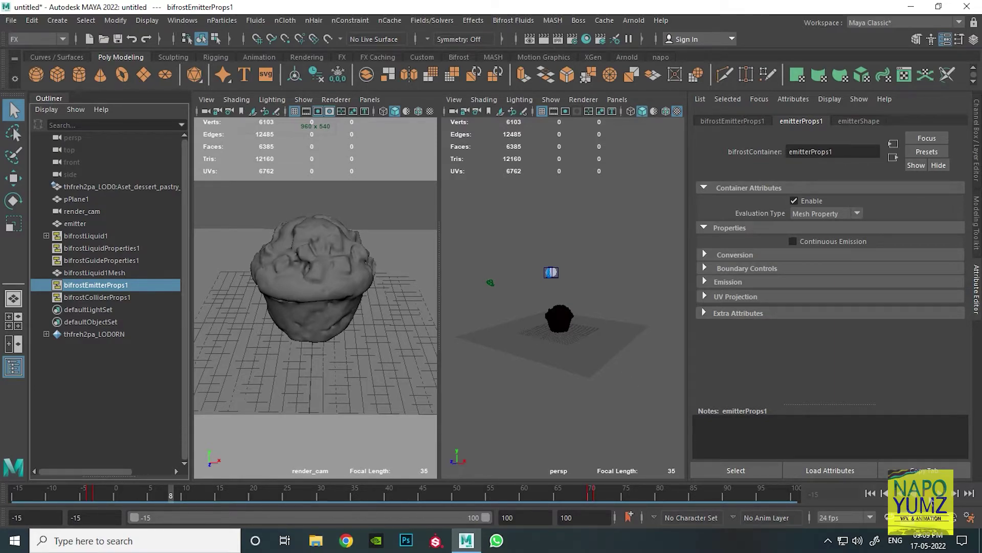
- Set bifrostLiquidProperties1's Master Voxel Size to 0.03
left_click(615, 422)
left_click(870, 492)
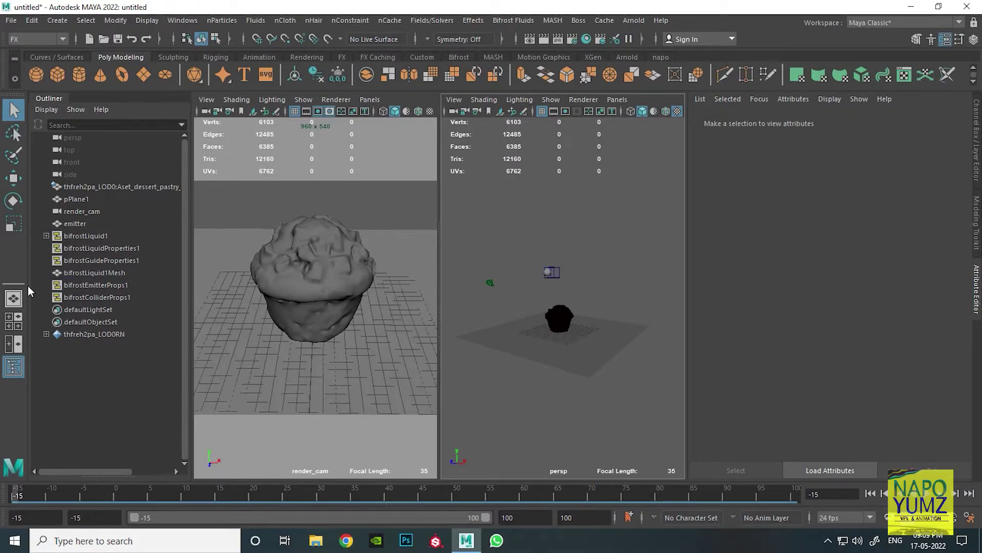
left_click(96, 285)
left_click(97, 247)
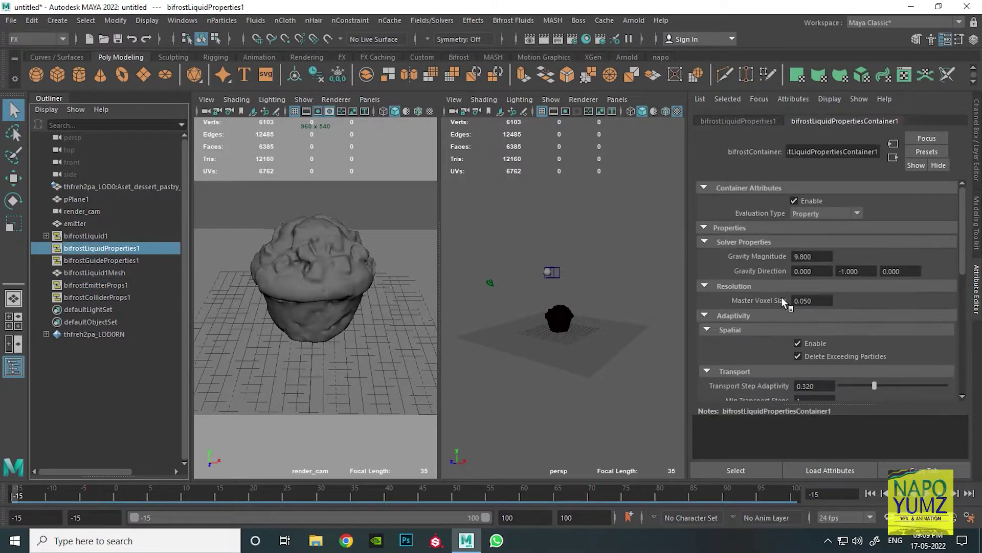
left_click_drag(813, 302, 803, 305)
type("03")
key("Return")
- Set Viscosity to 500, play the simulation, and return to the first frame
scroll(867, 317, "down", 5)
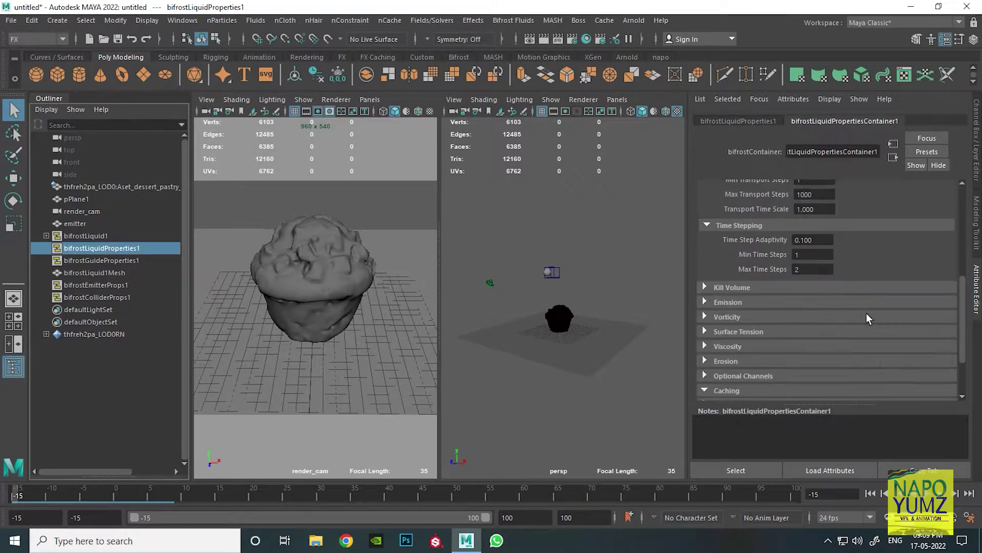
left_click(706, 345)
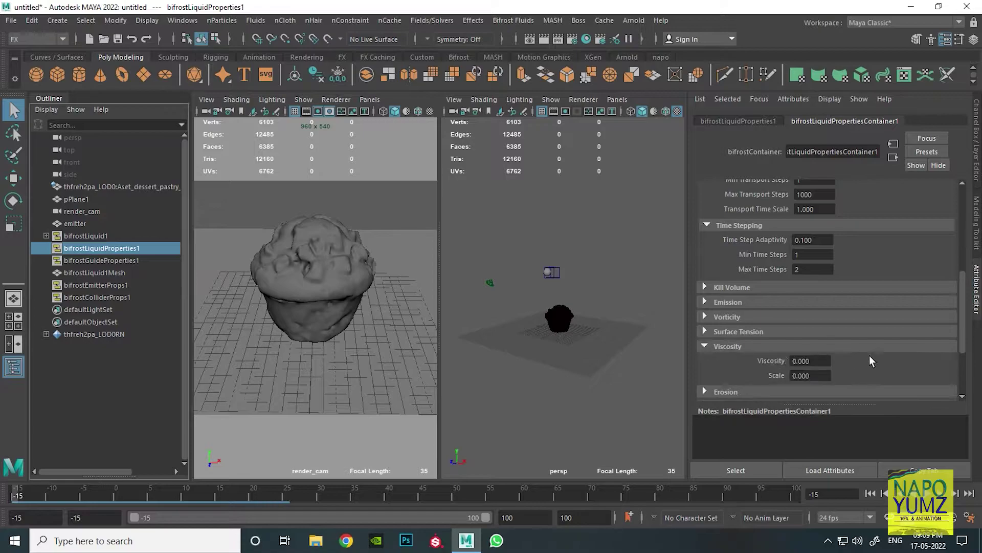
scroll(872, 360, "down", 3)
double_click(810, 287)
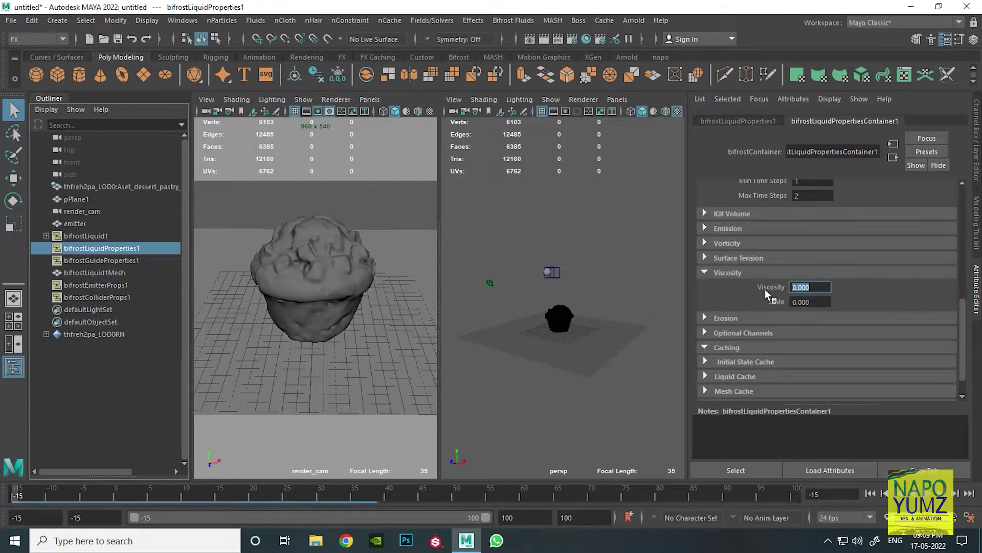
type("500")
key("Return")
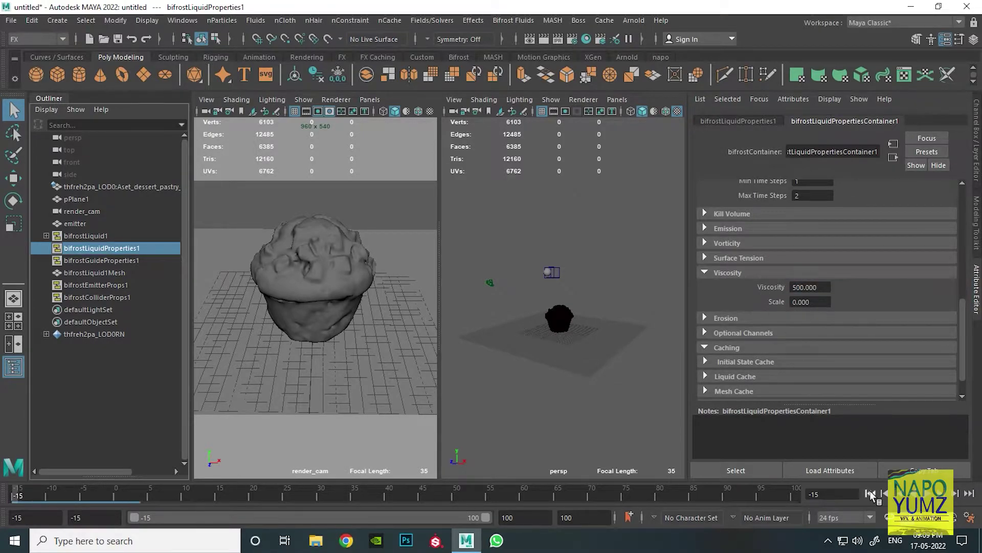
left_click(924, 492)
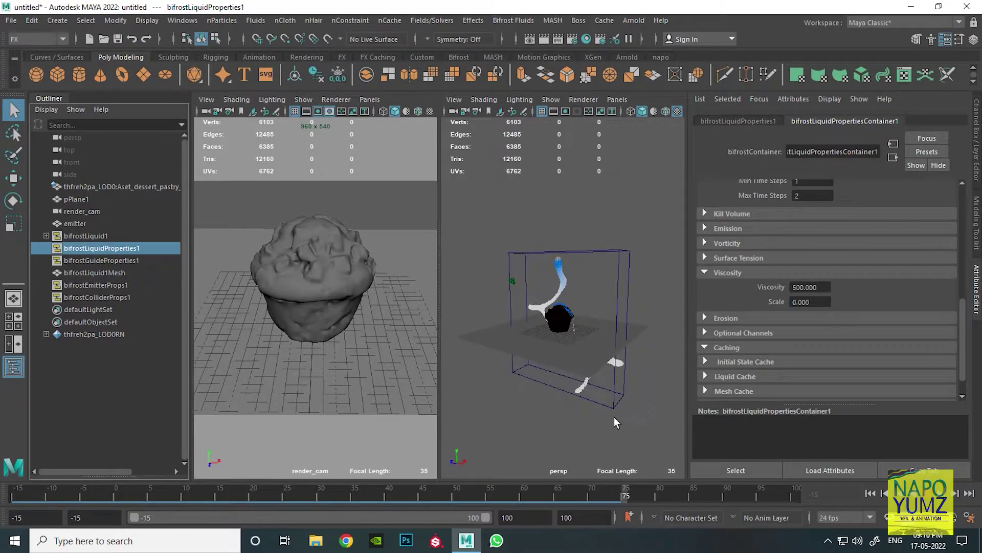
key("alt+shift+v")
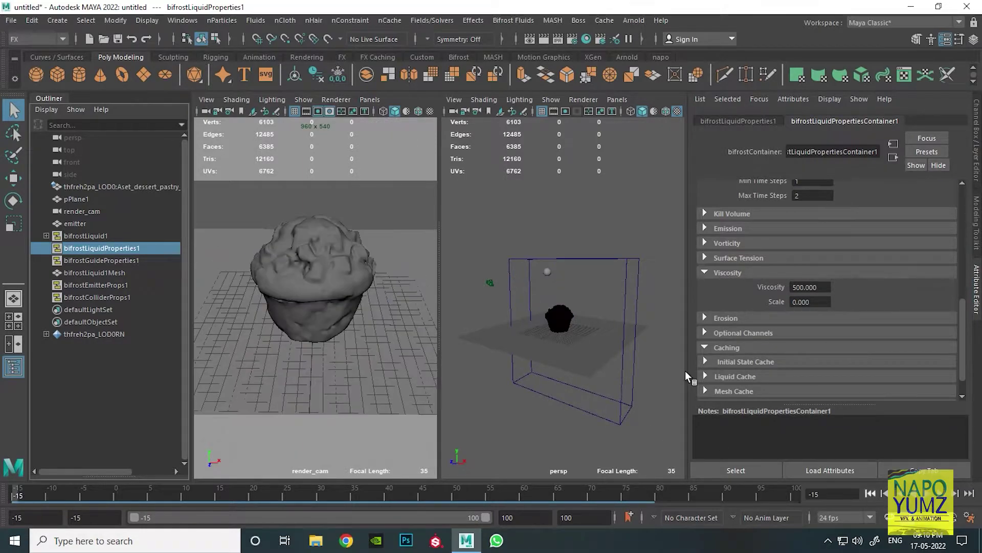
- Add a Bifrost kill plane, bifrostKillplane1, to the selected liquid
left_click(624, 304)
left_click(516, 20)
left_click(533, 137)
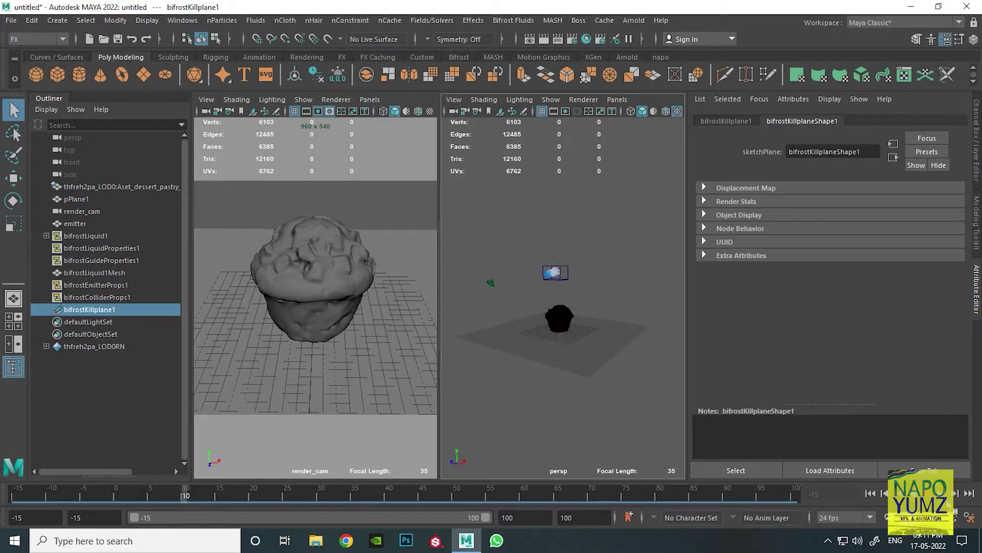
- Open the liquid's Compute and Cache to Disk options with the time slider range
left_click(556, 272)
left_click(513, 20)
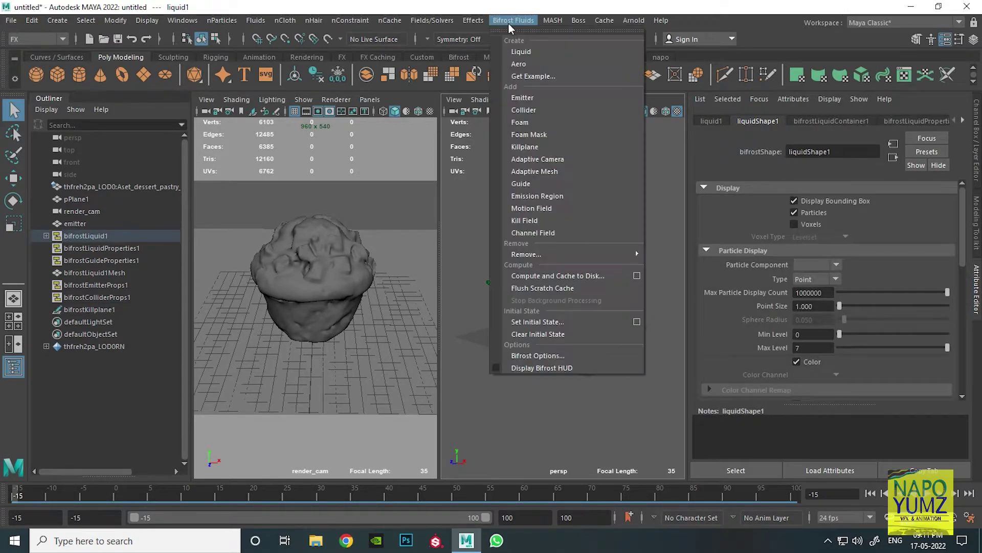
left_click(636, 275)
left_click_drag(566, 182, 609, 85)
left_click(501, 261)
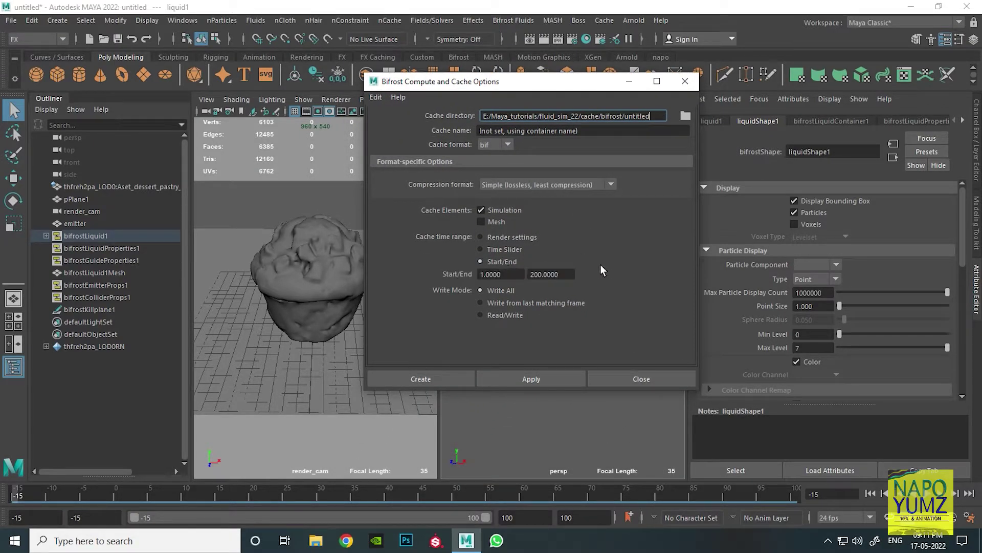
left_click(516, 249)
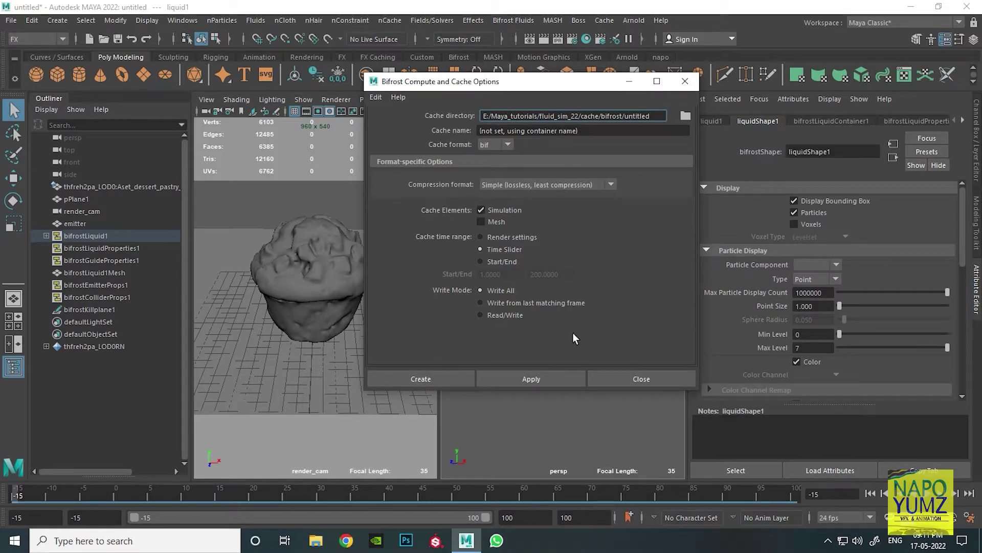
left_click_drag(552, 87, 294, 59)
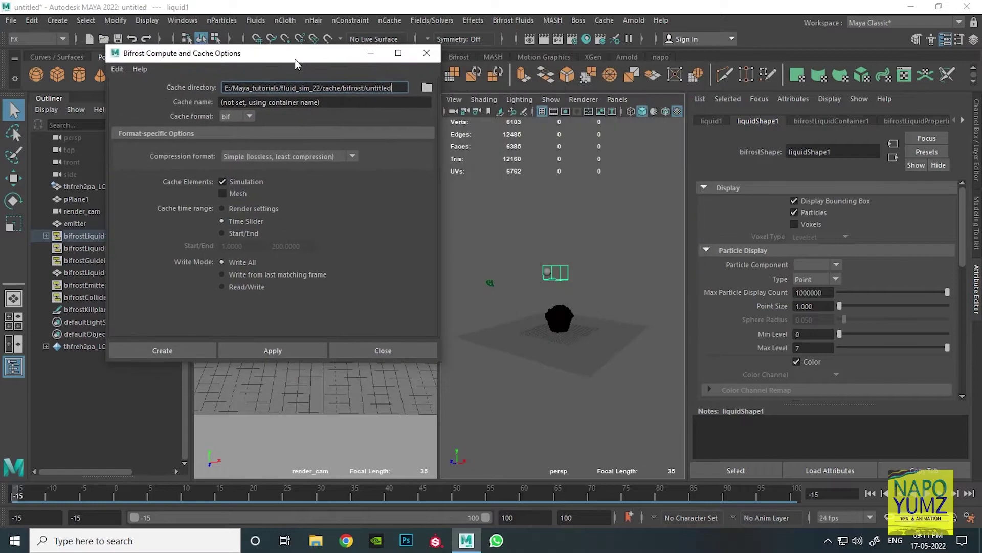
left_click(377, 53)
- Adjust the viewport layout, restore the cache options window, and write the cache
key("space")
left_click_drag(601, 412, 570, 395)
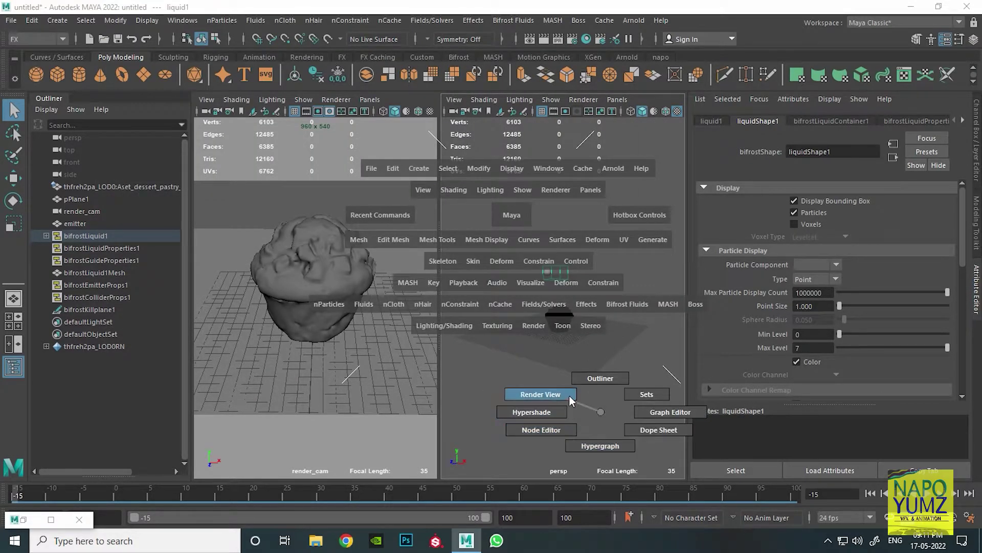
key("space")
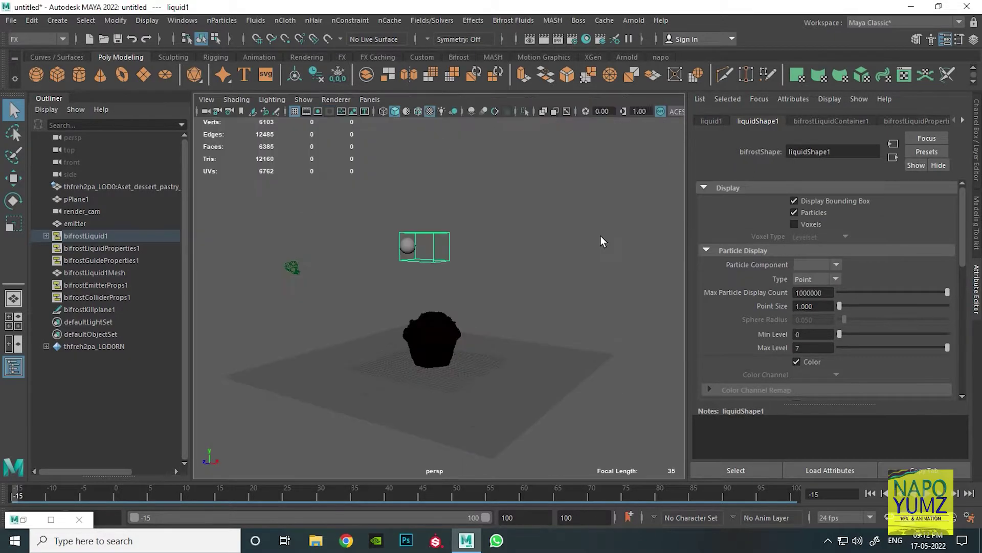
key("space")
left_click_drag(525, 190, 488, 176)
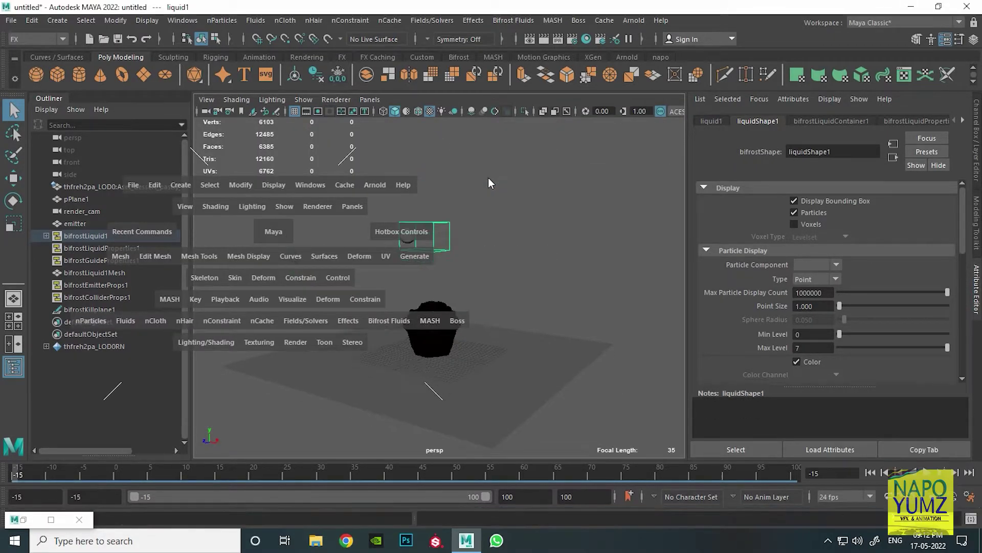
left_click(50, 519)
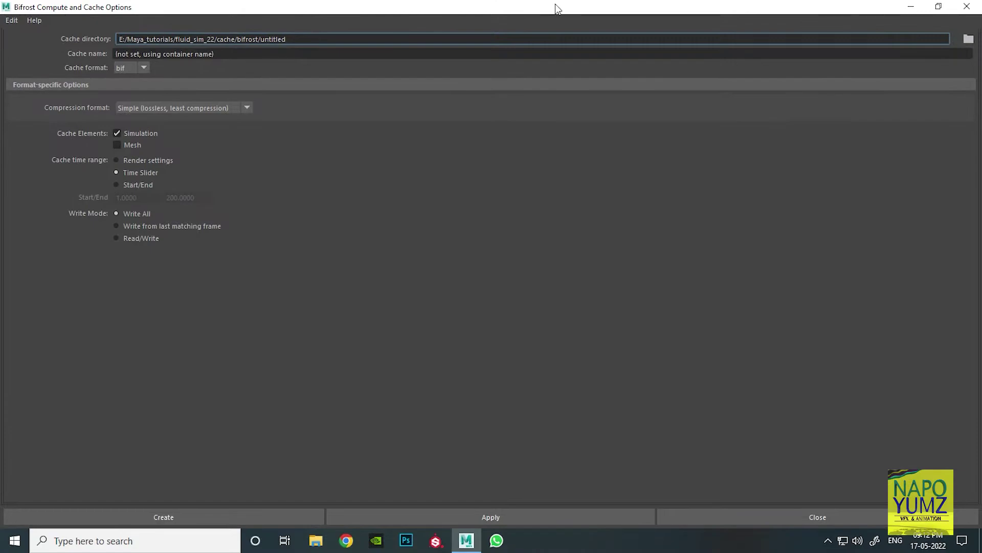
double_click(554, 5)
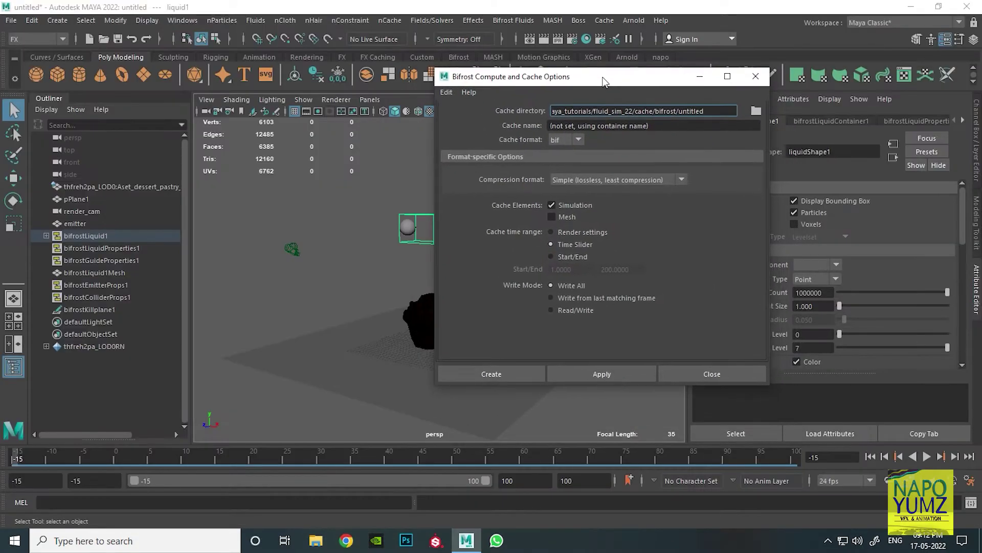
left_click(529, 376)
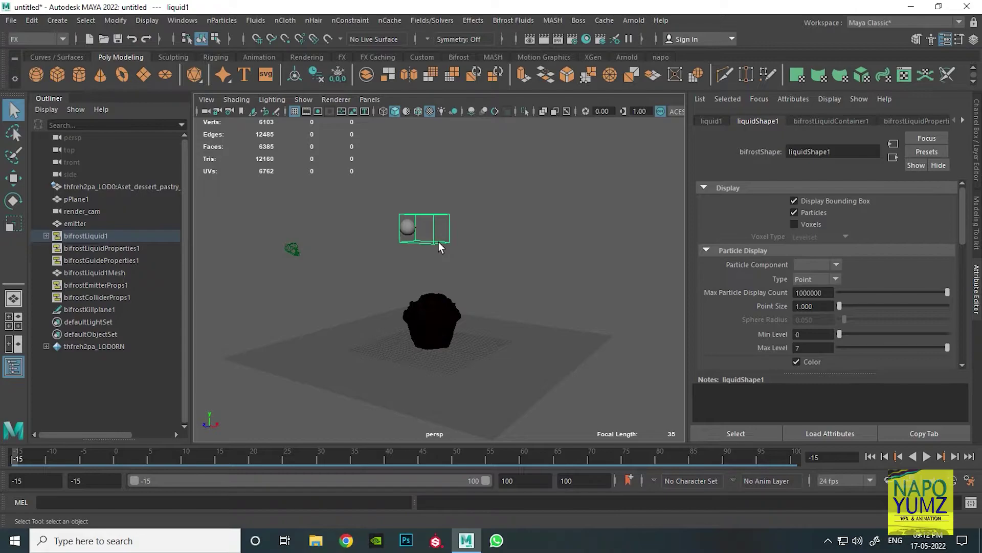
- Recompute and cache the liquid to disk in bif format
left_click(108, 239)
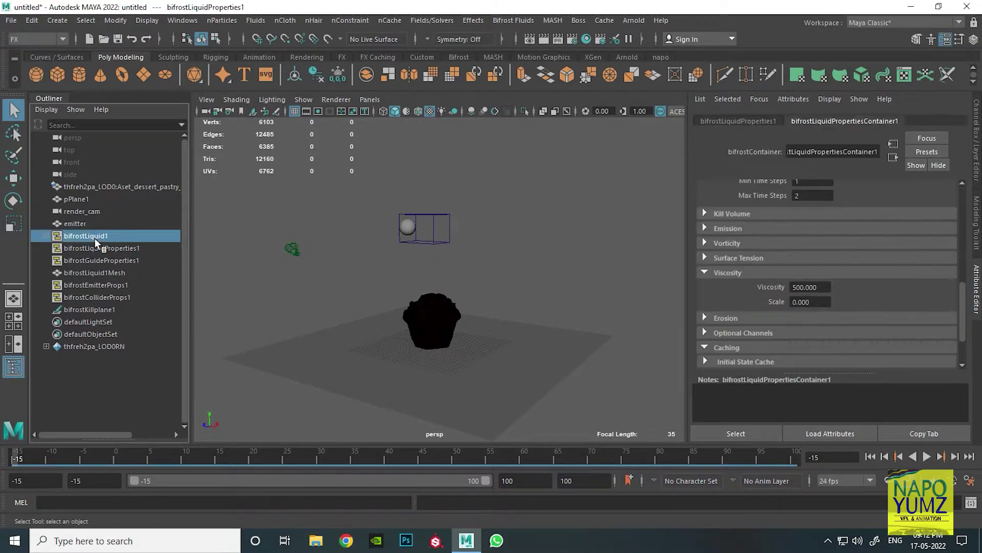
left_click(513, 20)
left_click(637, 275)
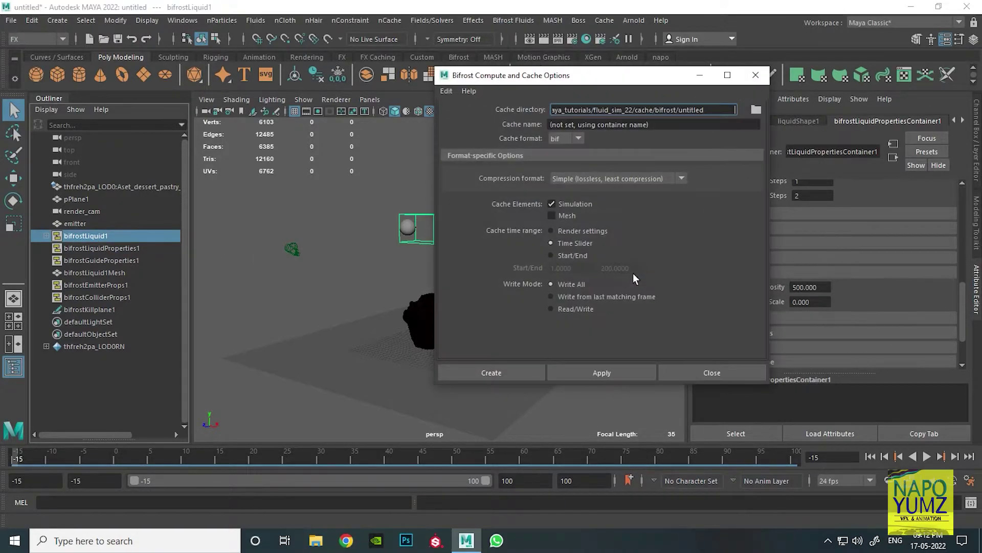
left_click(567, 138)
left_click(620, 140)
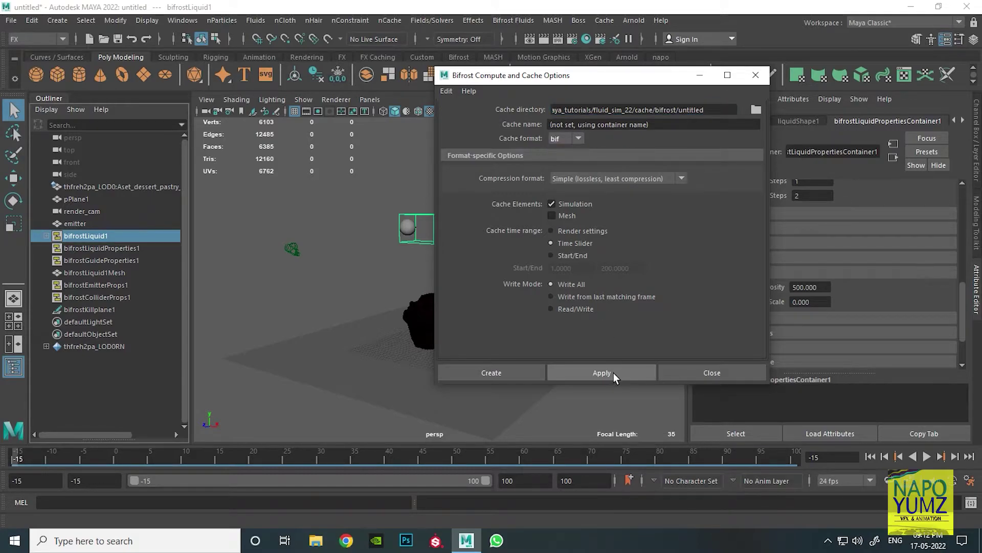
left_click(614, 373)
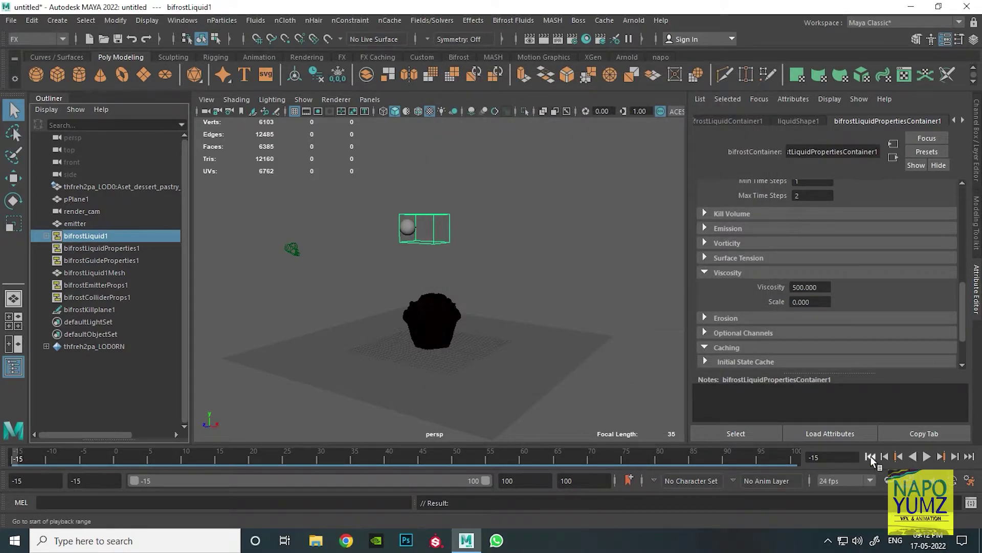
- Play the cached liquid to frame 27, then scroll to the Master Voxel Size field
left_click(927, 457)
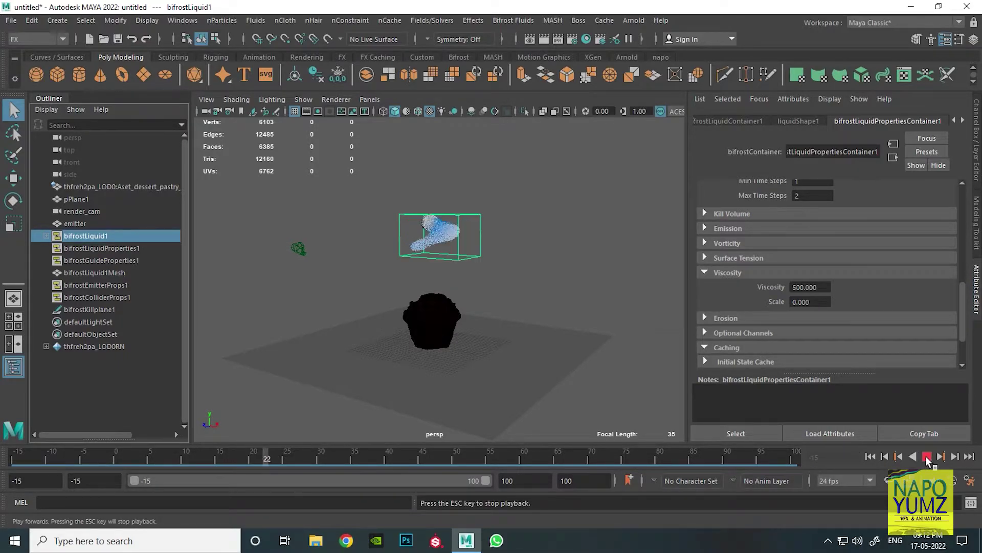
left_click(926, 457)
scroll(872, 309, "up", 5)
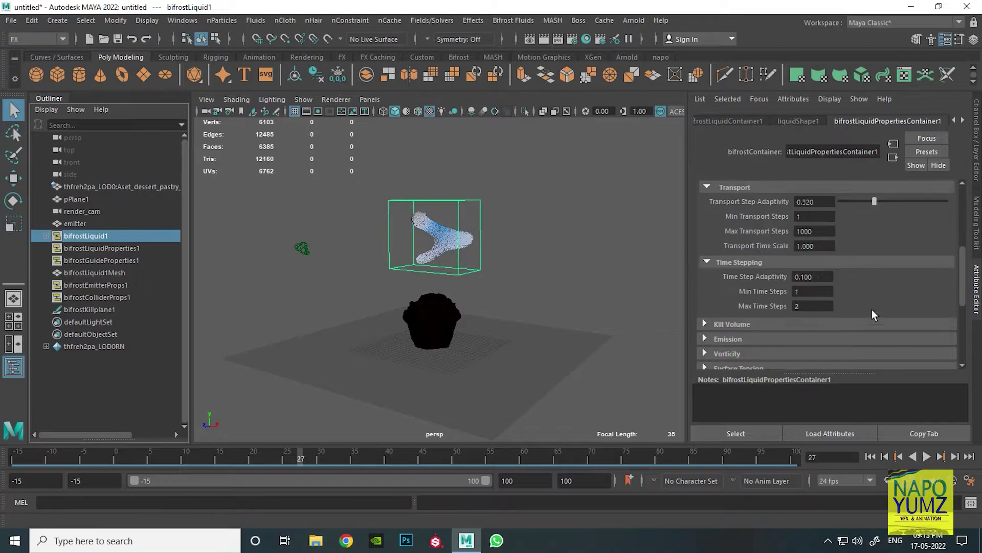
scroll(872, 309, "up", 5)
double_click(802, 301)
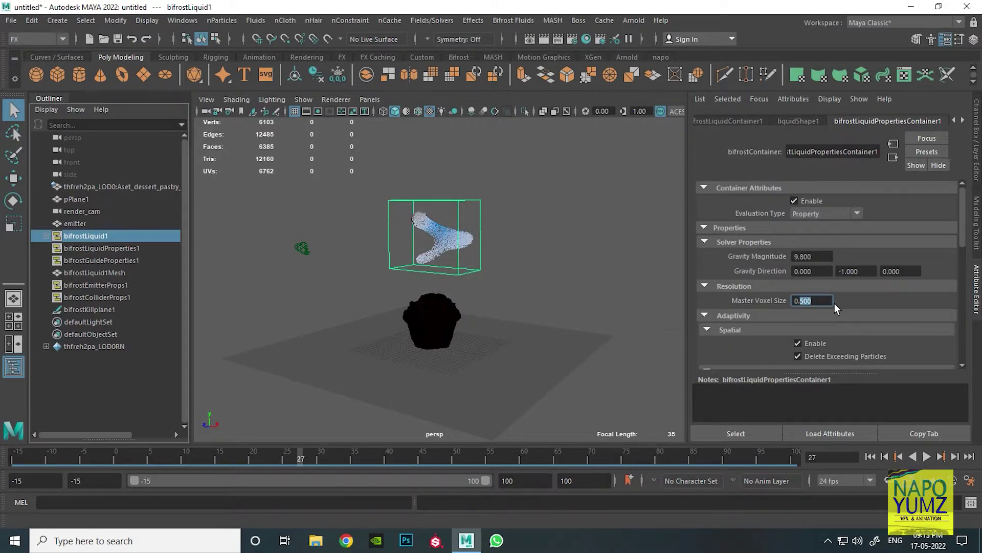
- Set Master Voxel Size to 0.100 and rewind to the start frame
type("1")
key("Return")
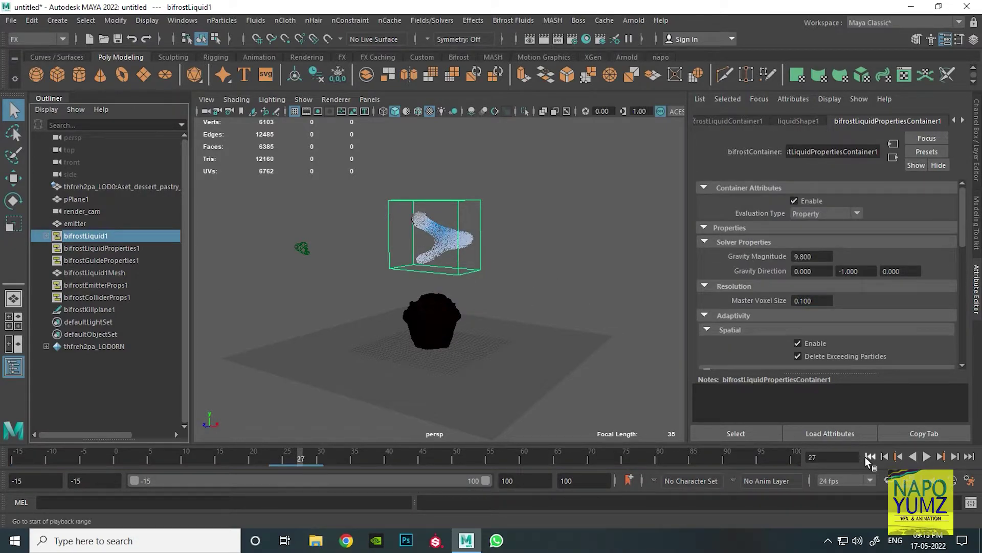
left_click(869, 456)
- Review Cached Playback preferences without changes, then select bifrostLiquid1
right_click(658, 452)
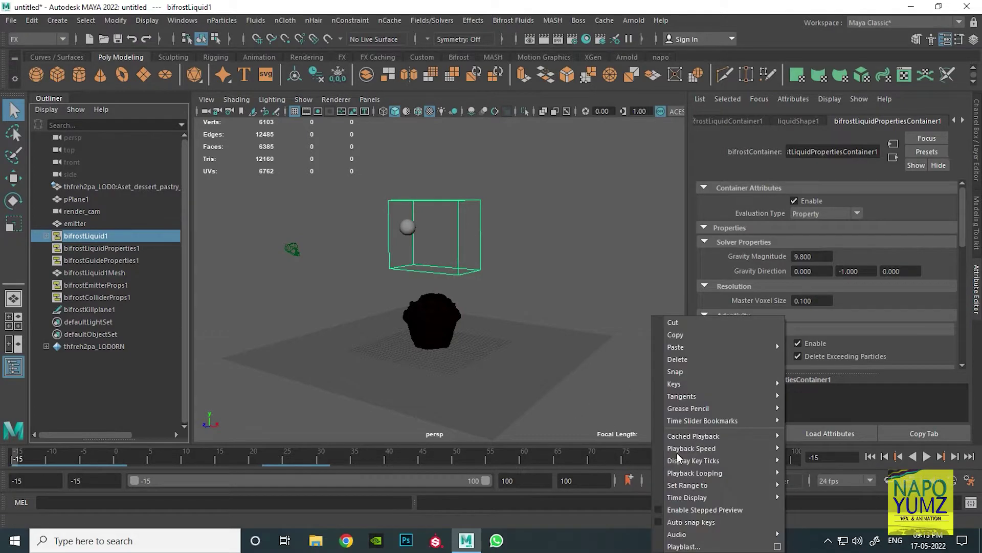
mouse_move(693, 436)
left_click(821, 506)
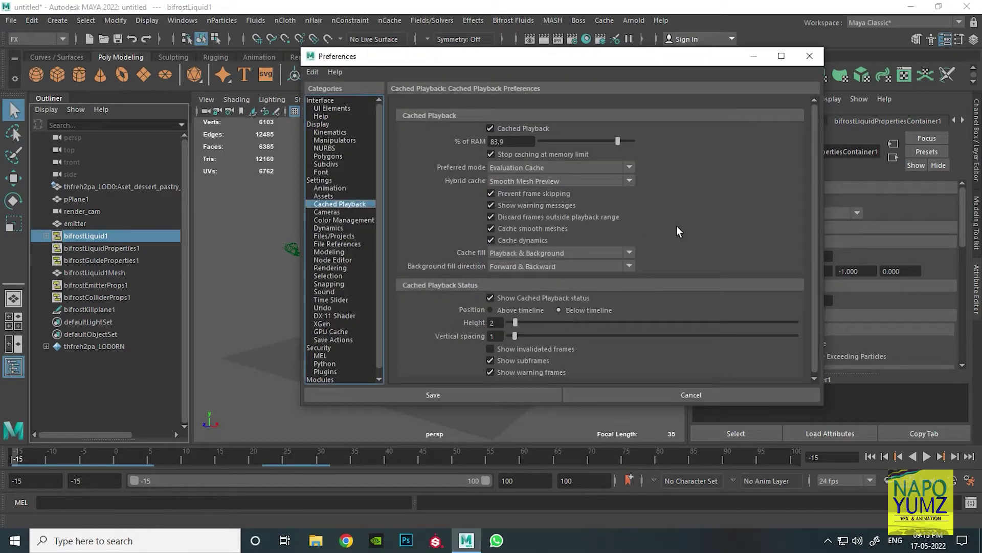
scroll(662, 218, "down", 1)
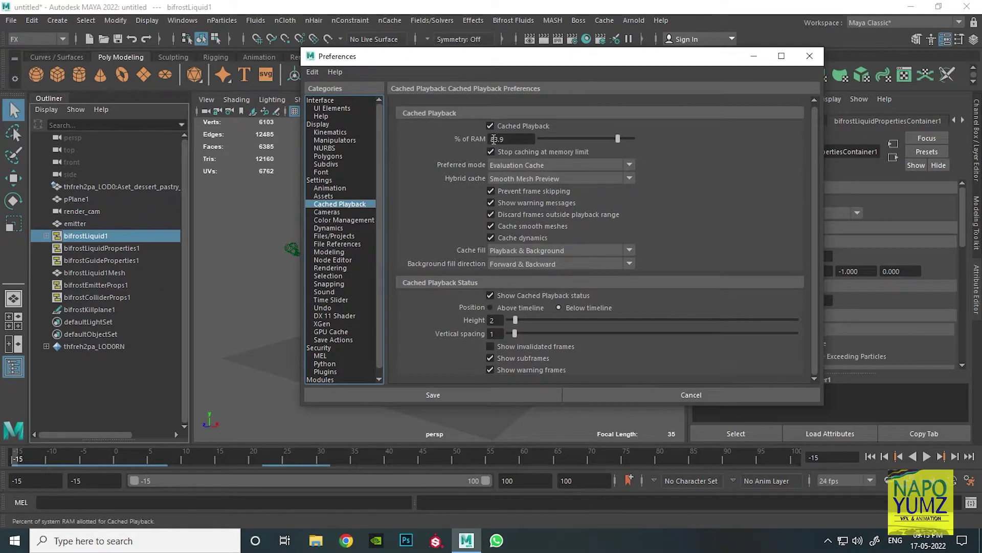
left_click(646, 396)
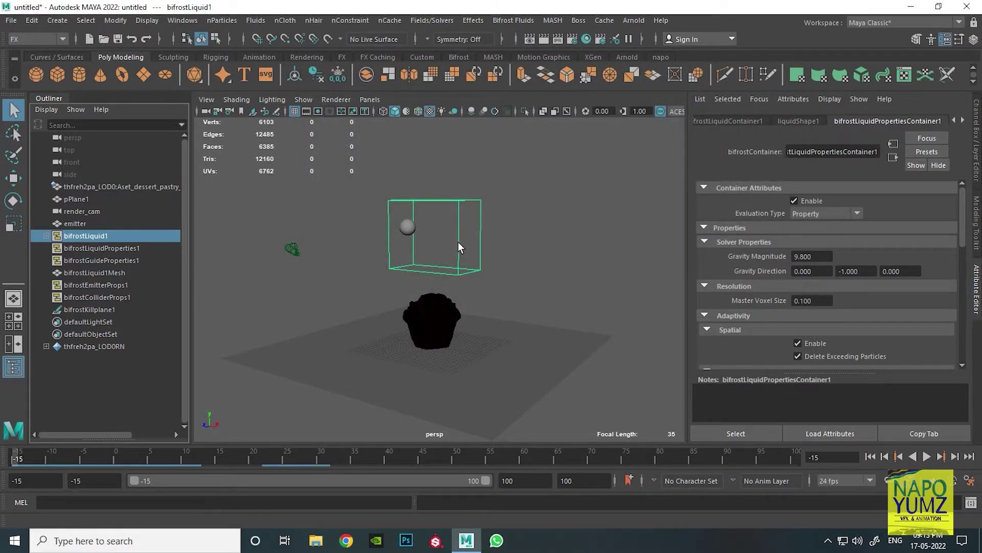
left_click(114, 237)
- Select liquid1 under bifrostLiquid1 and compute its cache to disk
left_click(46, 235)
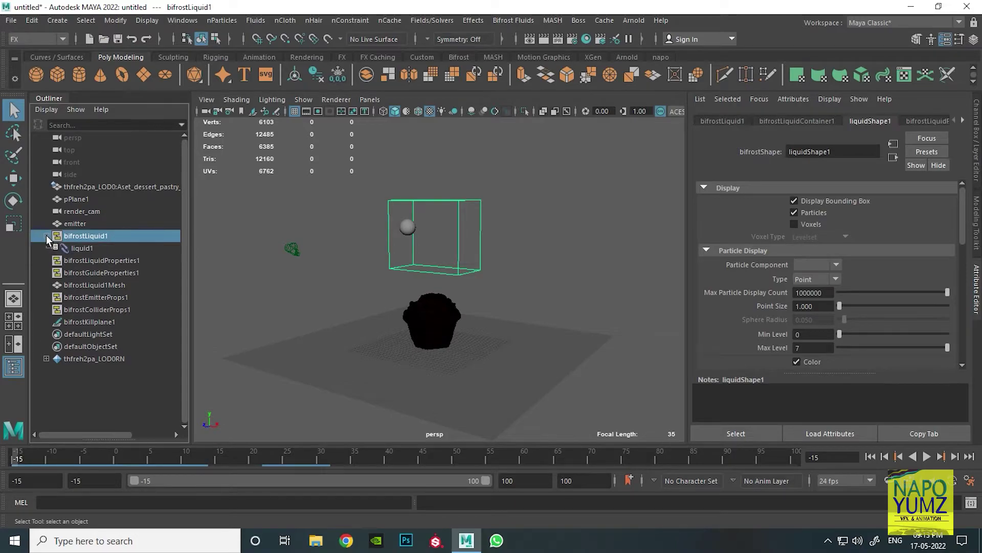
left_click(75, 248)
left_click(84, 236)
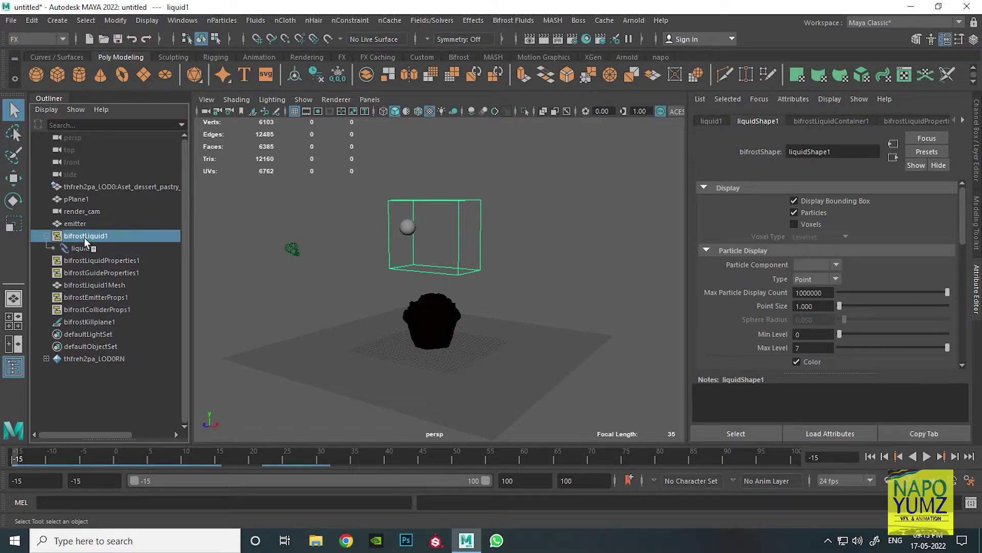
left_click(84, 258)
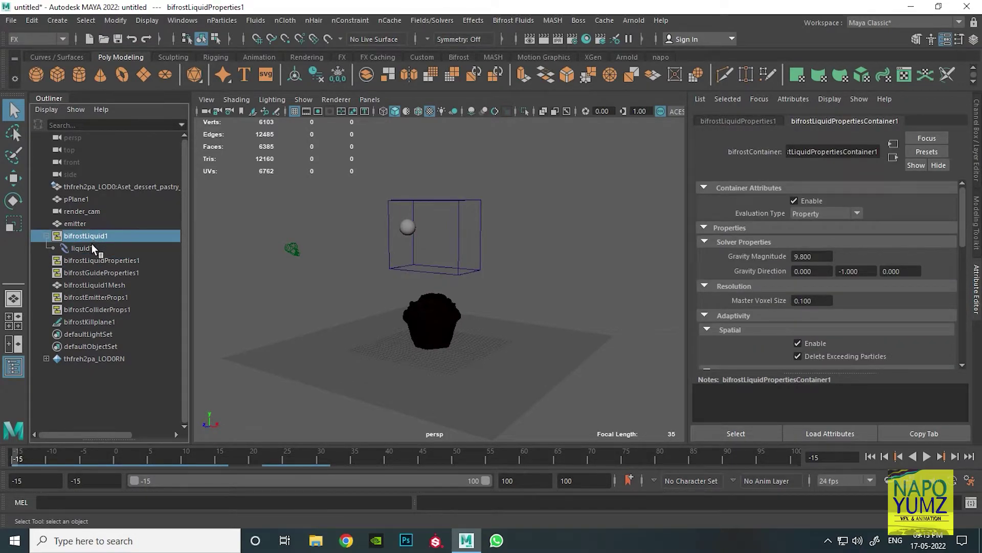
left_click(92, 248)
left_click(520, 19)
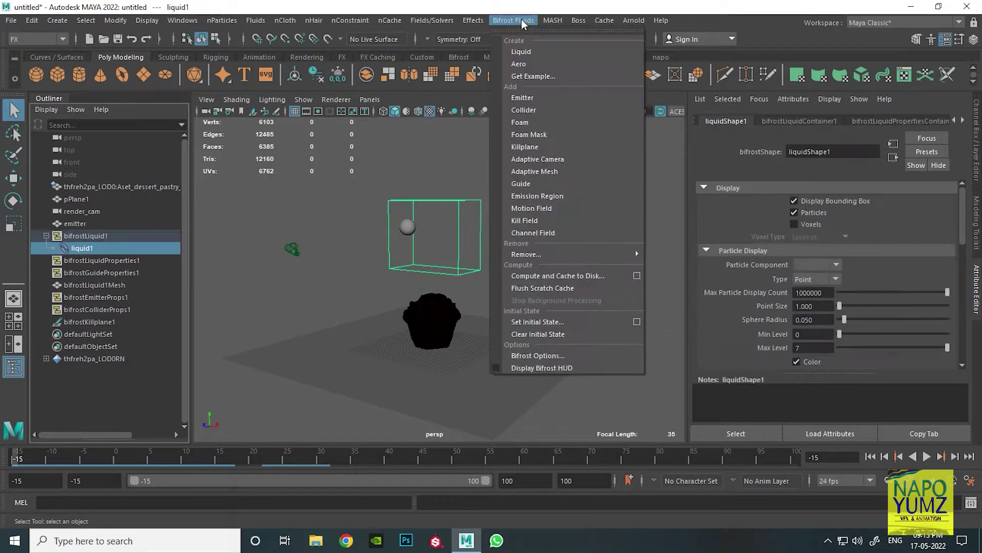
left_click(555, 275)
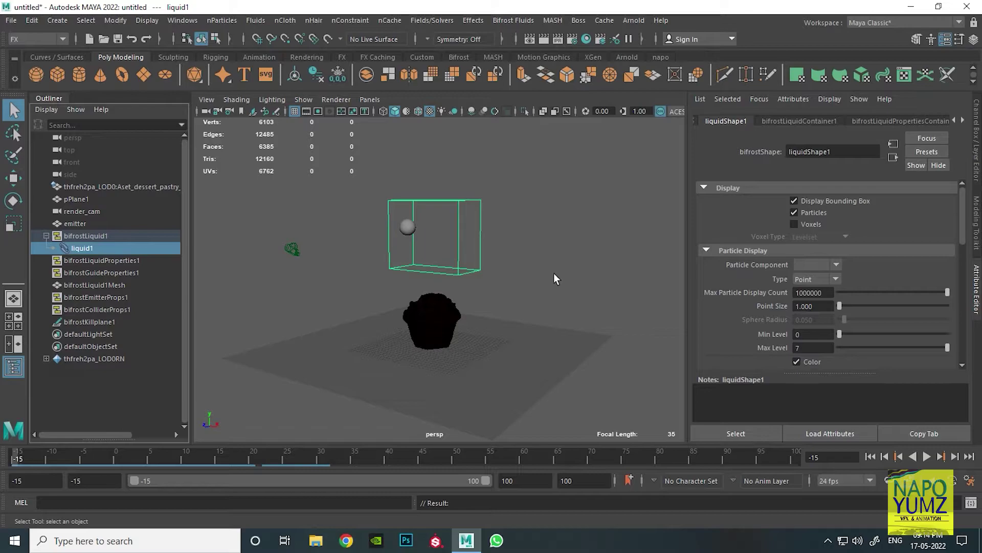
- Scrub the cached simulation, rewind, change the playback speed, and deselect
mouse_move(311, 466)
left_mouse_down()
mouse_move(535, 462)
mouse_move(213, 462)
left_mouse_up()
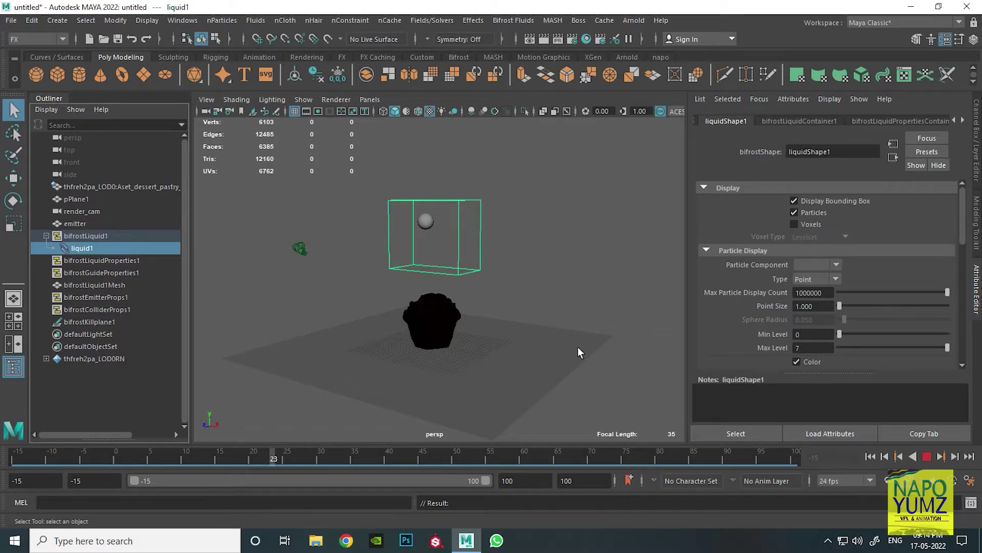
key("Escape")
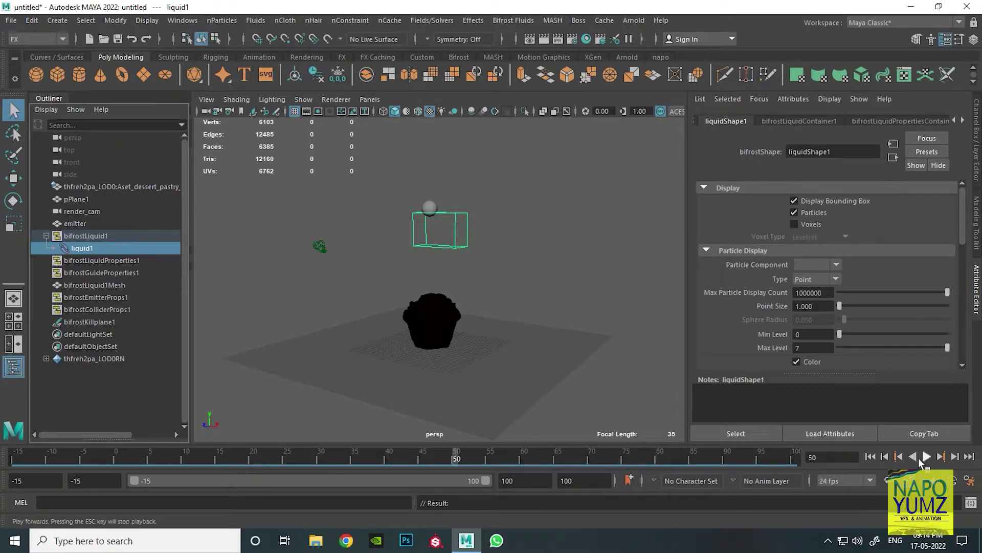
left_click(870, 456)
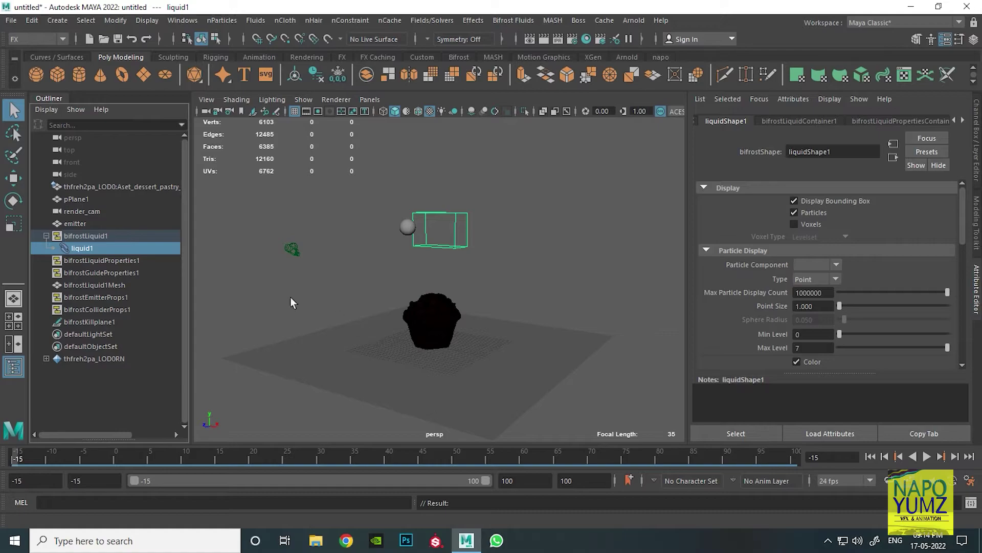
left_click(46, 236)
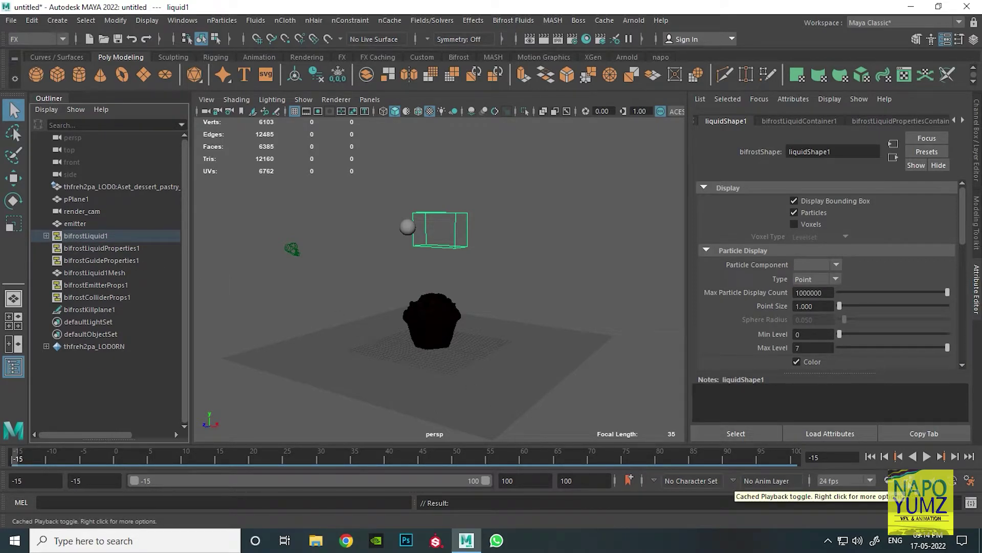
right_click(716, 456)
mouse_move(756, 351)
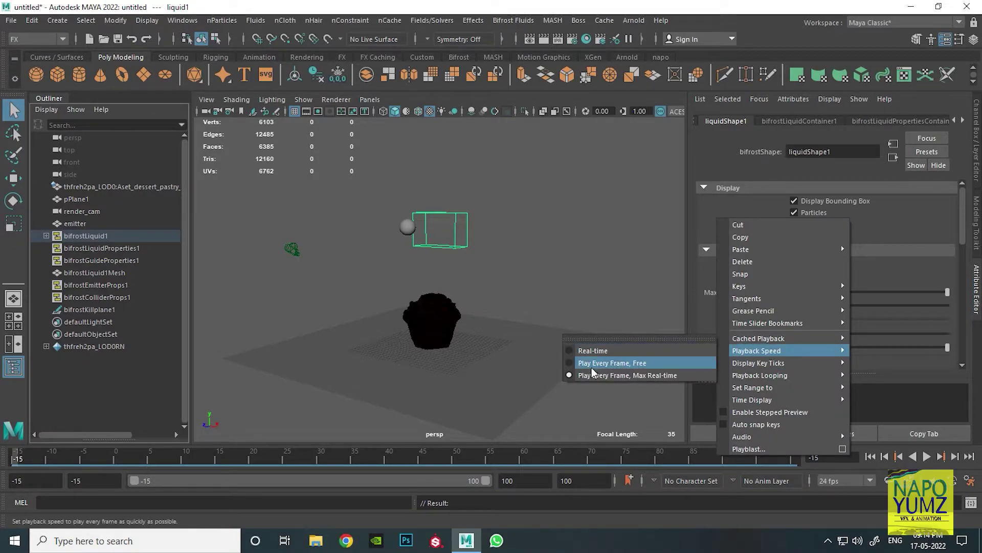
left_click(588, 350)
left_click(566, 278)
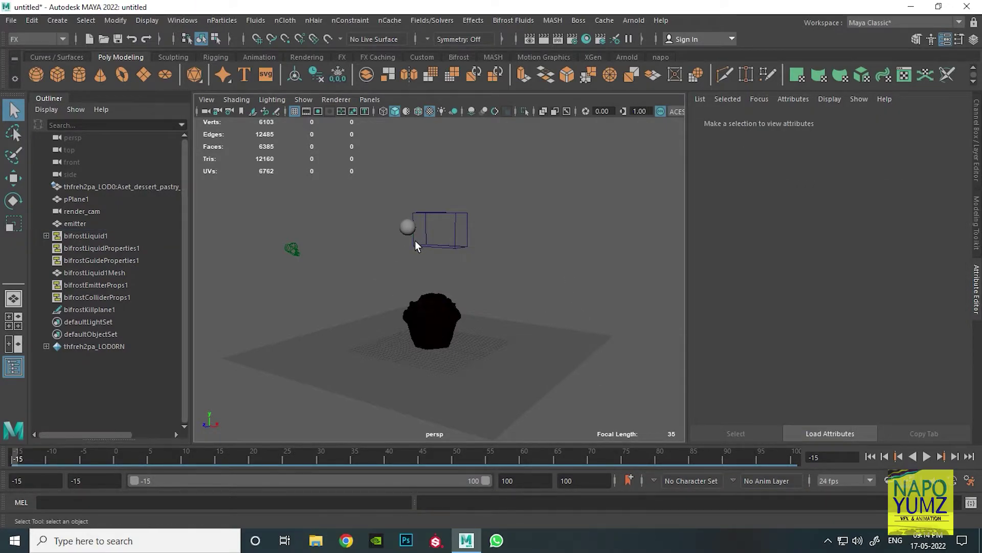
- Play the finer simulation from the start and stop at frame 5
left_click(969, 456)
left_click(870, 456)
left_click(927, 456)
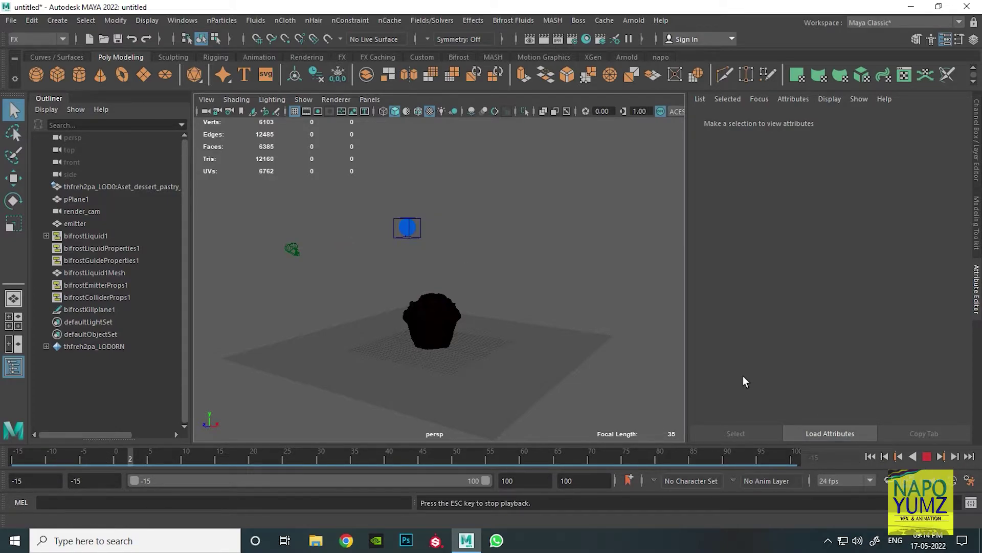
left_click(927, 458)
- Review bifrostLiquid1's particle display attributes and open the Compute and Cache options
left_click(420, 236)
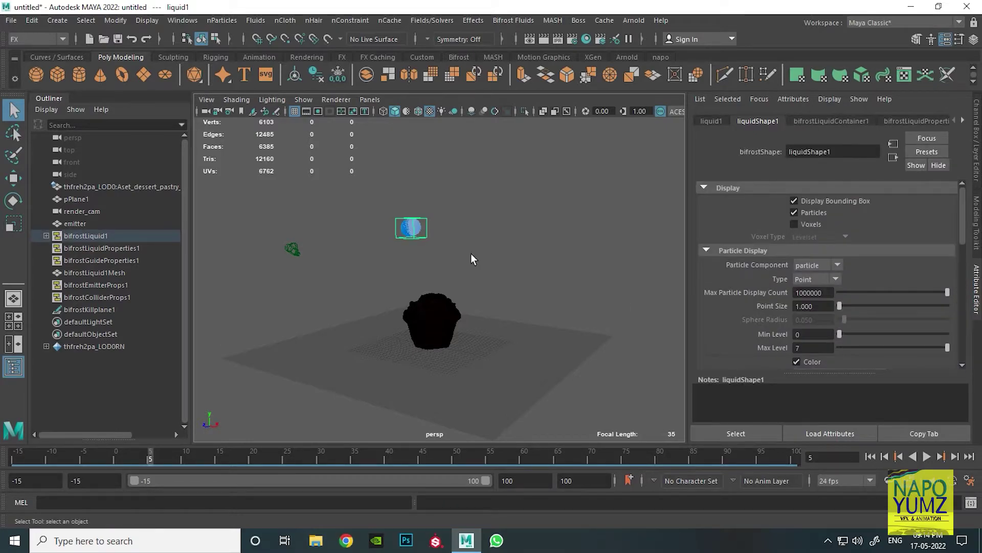
scroll(881, 258, "down", 5)
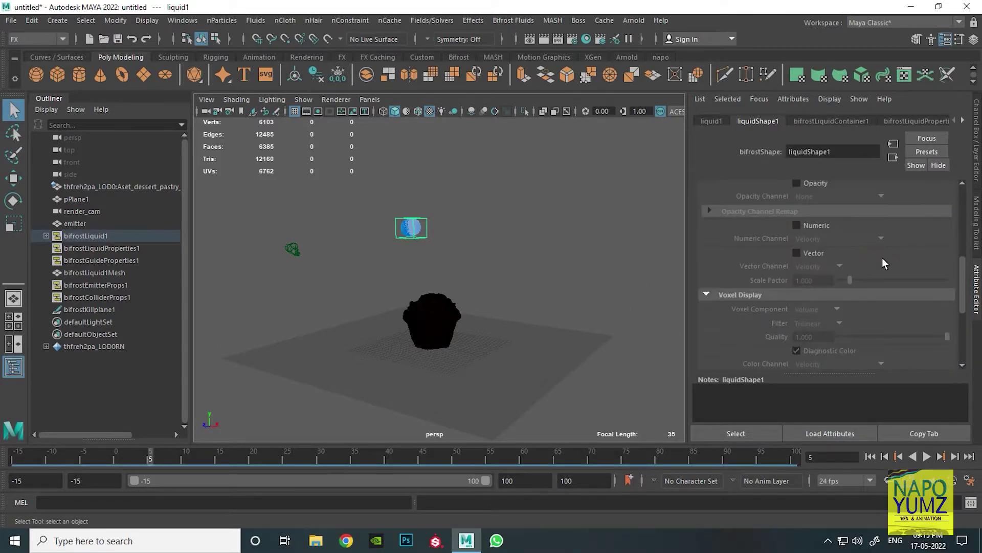
scroll(882, 258, "down", 5)
scroll(883, 259, "up", 5)
scroll(883, 259, "up", 3)
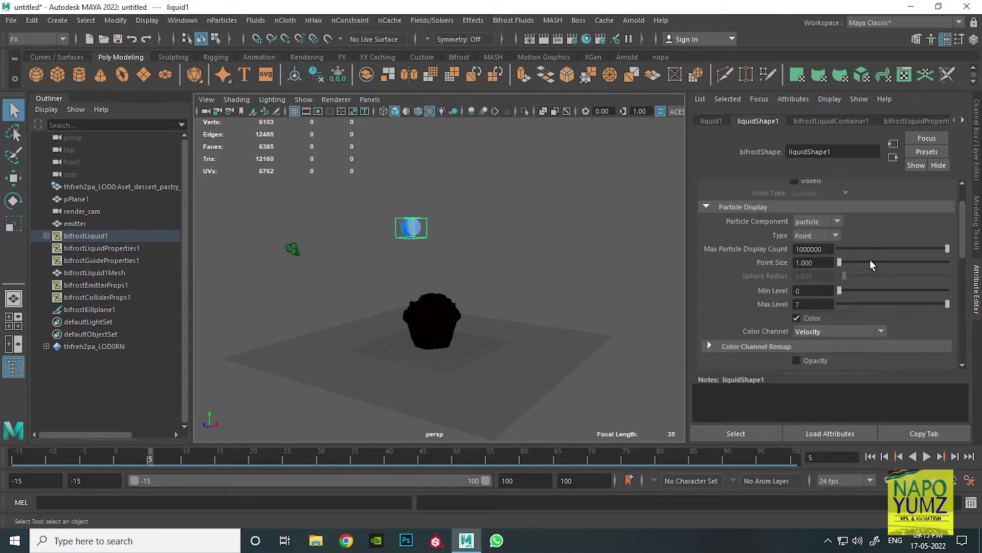
left_click(513, 20)
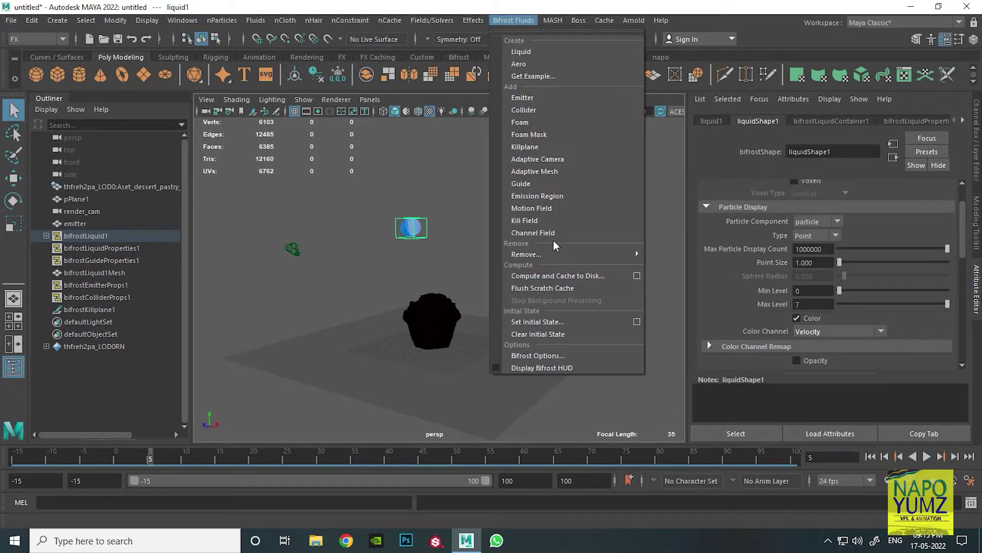
left_click(637, 277)
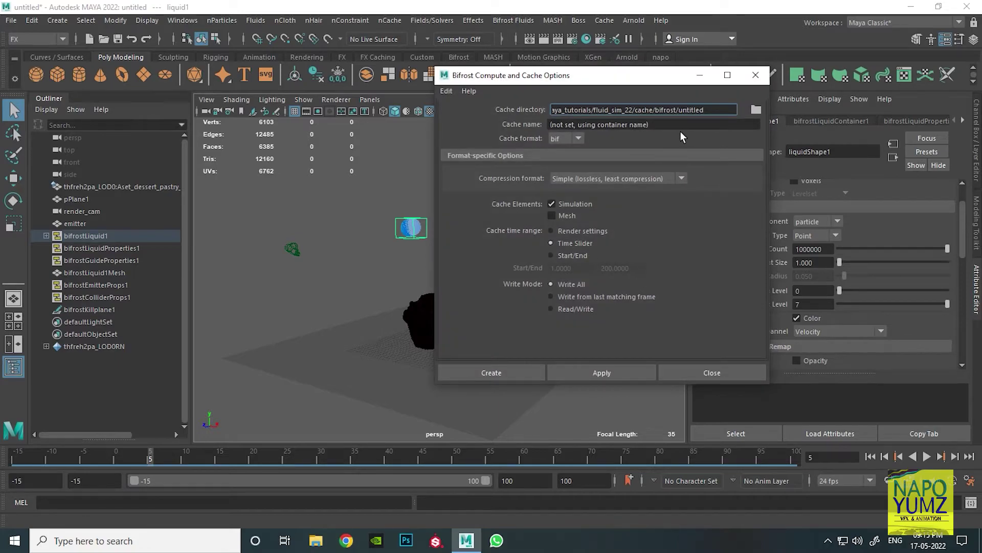
- Set render output to name.#.ext frame naming with an end frame of 100
left_click_drag(600, 73, 554, 163)
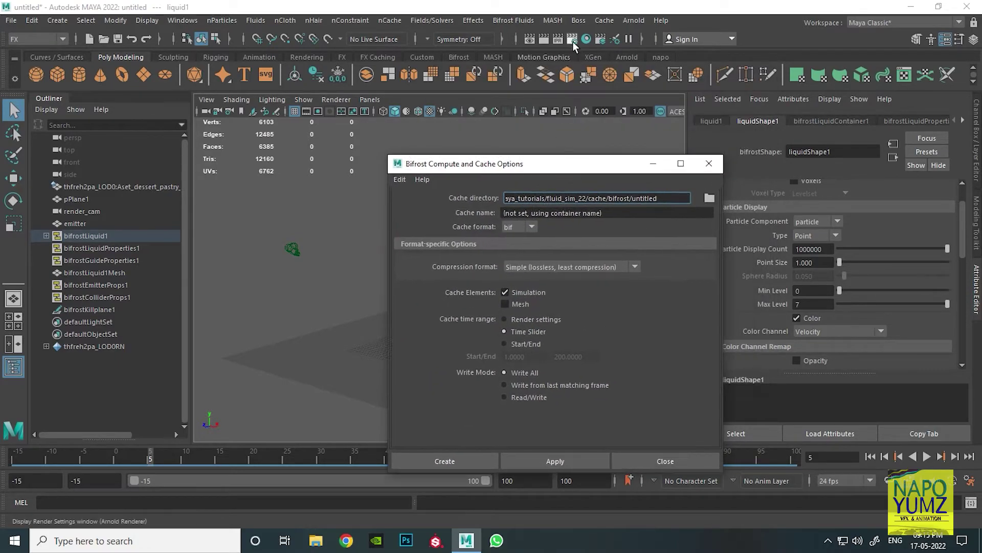
left_click(573, 39)
scroll(731, 271, "down", 4)
scroll(747, 302, "down", 3)
scroll(767, 310, "up", 4)
scroll(774, 306, "up", 3)
left_click(762, 299)
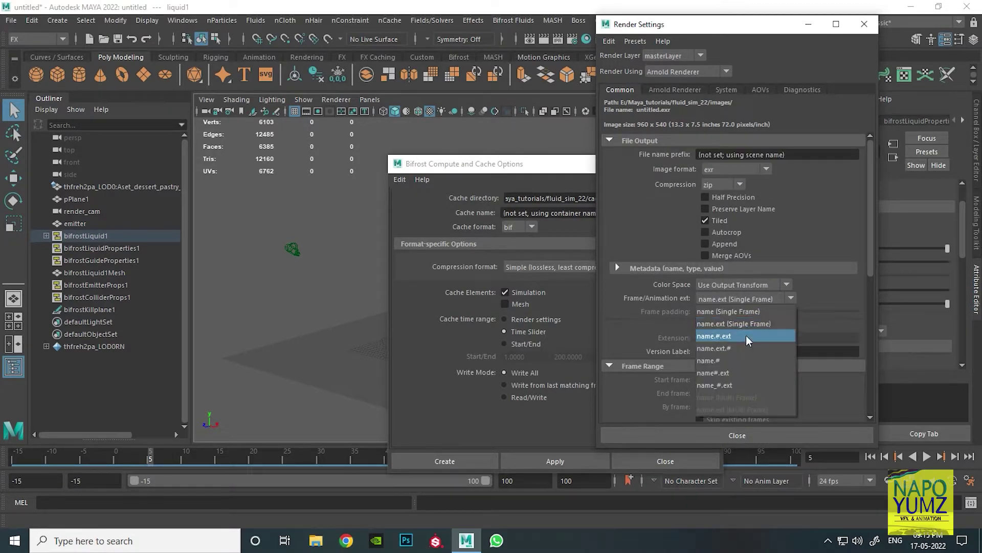
left_click(746, 335)
scroll(766, 334, "down", 3)
left_click_drag(719, 320, 705, 319)
type("100")
key("Return")
left_click(731, 436)
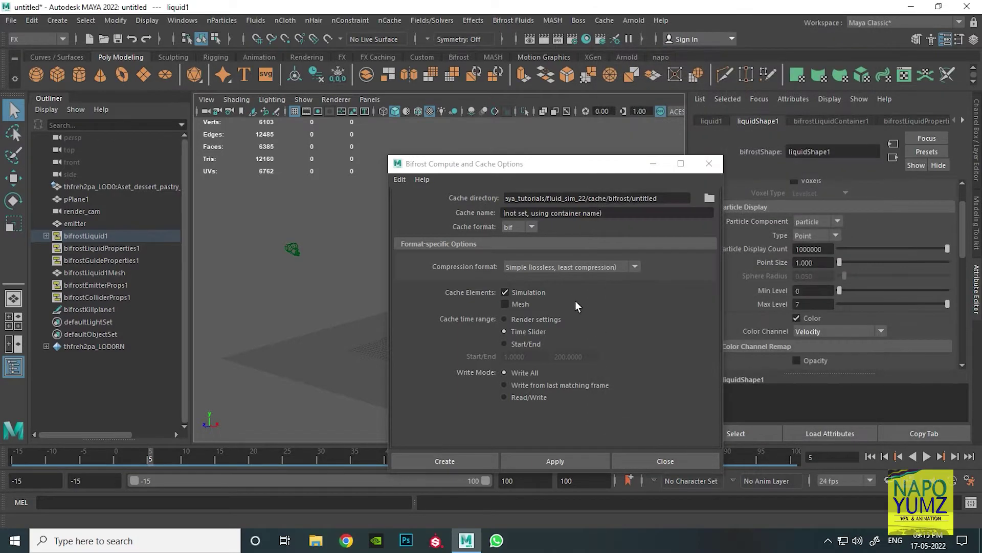
- Compute the Bifrost liquid cache over the Render settings frame range
left_click(532, 319)
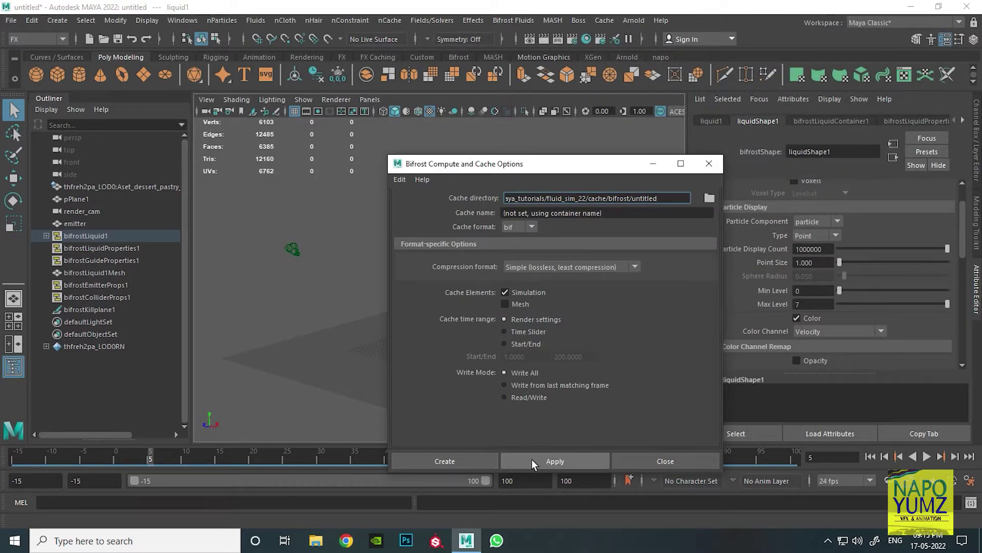
left_click(534, 462)
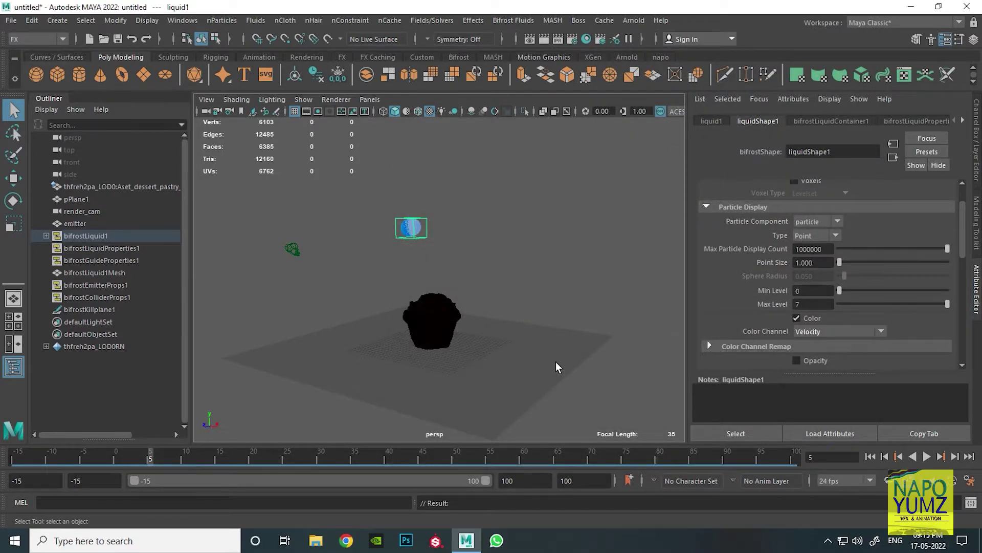
left_click(416, 232)
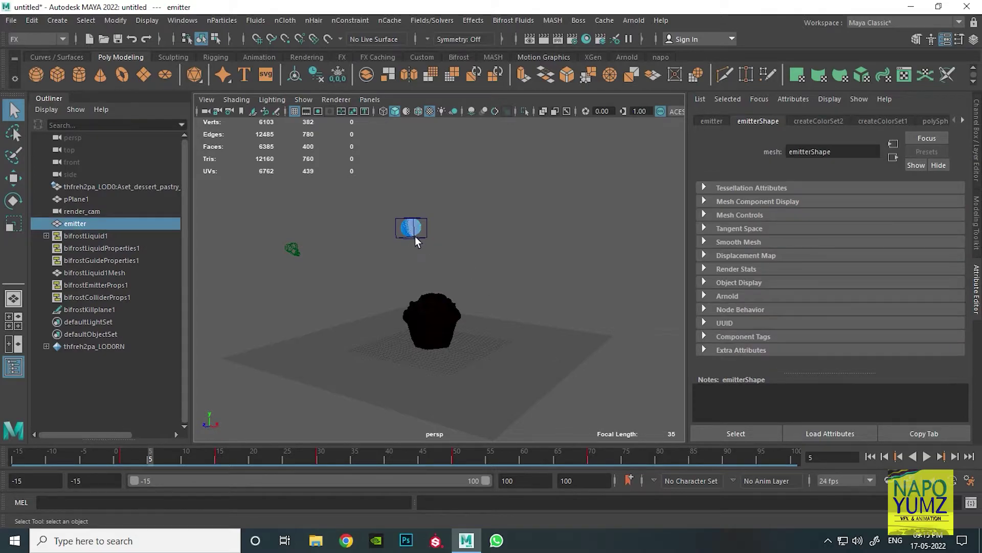
- Select liquid1 and turn off its particle display
left_click(414, 235)
left_click(46, 235)
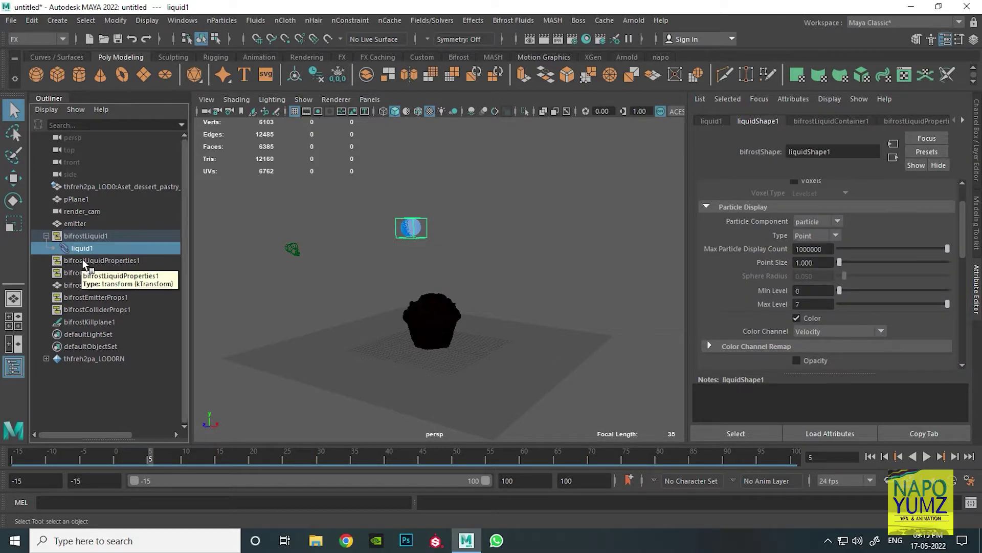
left_click(519, 23)
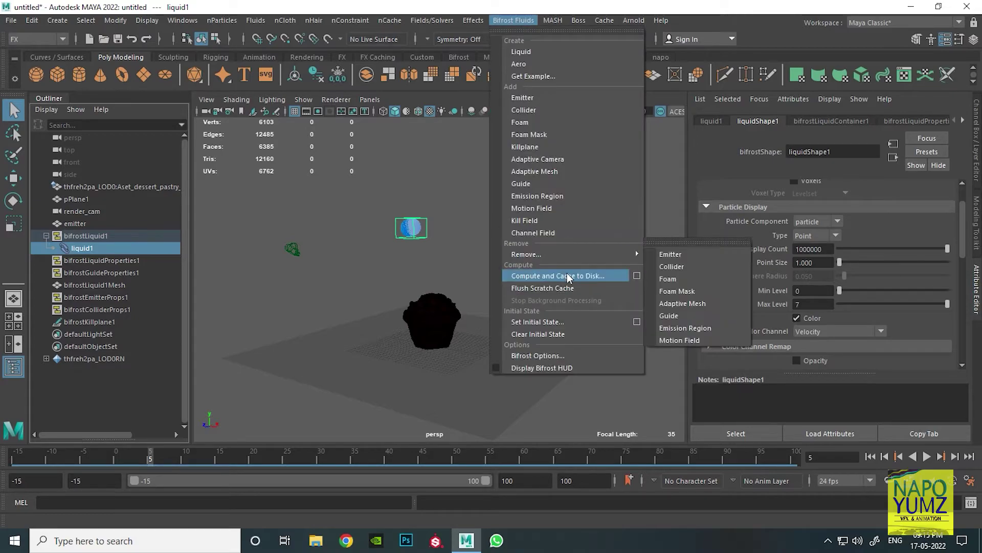
left_click(568, 278)
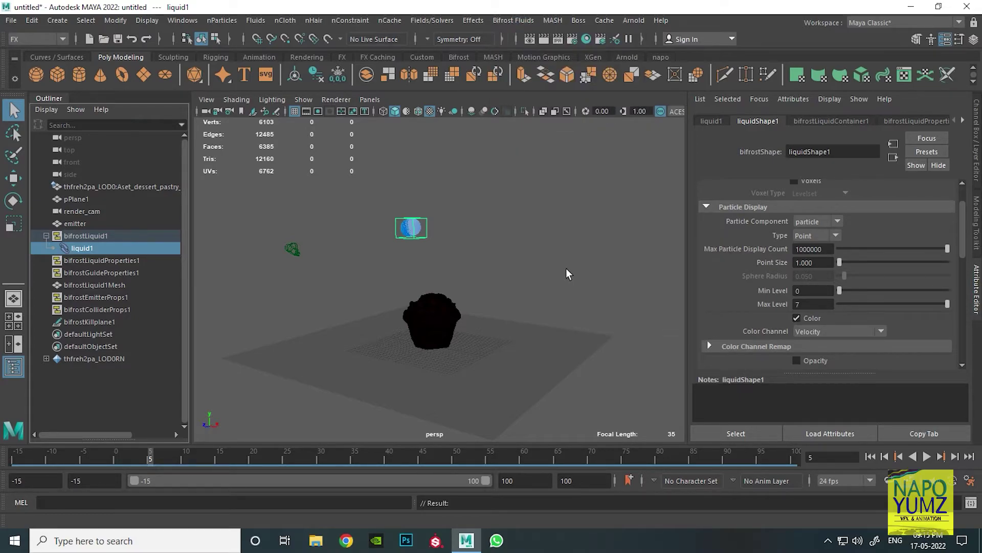
scroll(699, 277, "up", 2)
left_click(798, 211)
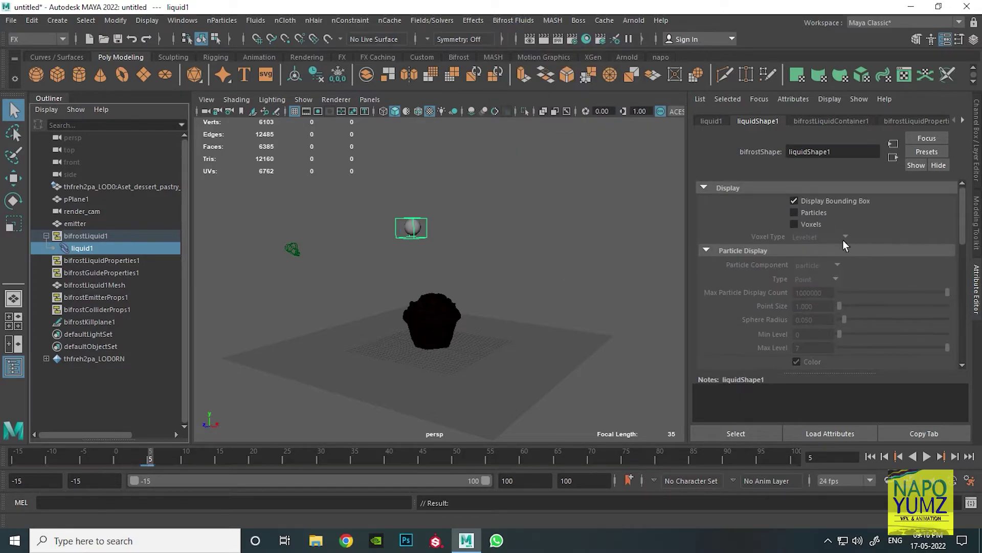
- Enable Bifrost Meshing on liquid1 so it shows as a mesh
scroll(839, 238, "down", 4)
scroll(853, 247, "down", 5)
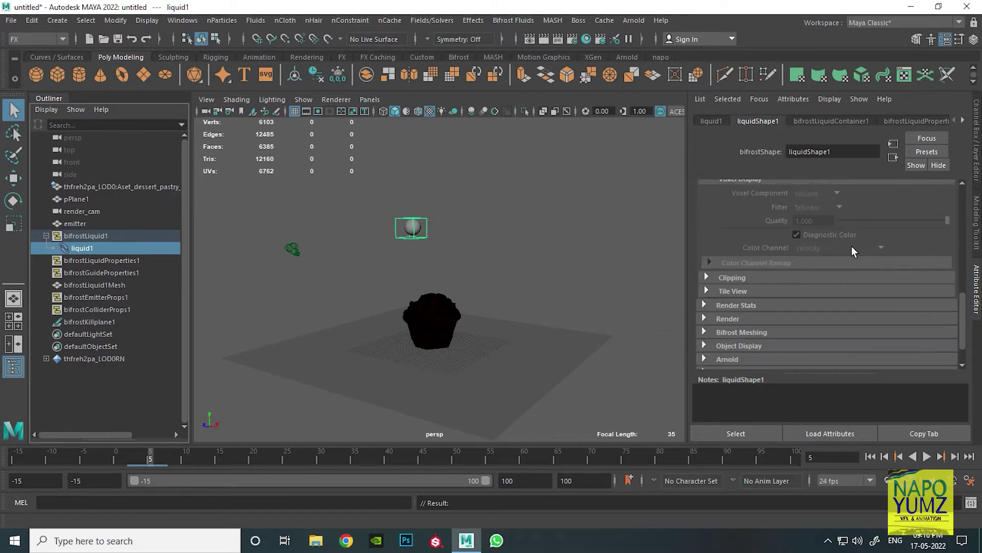
left_click(711, 331)
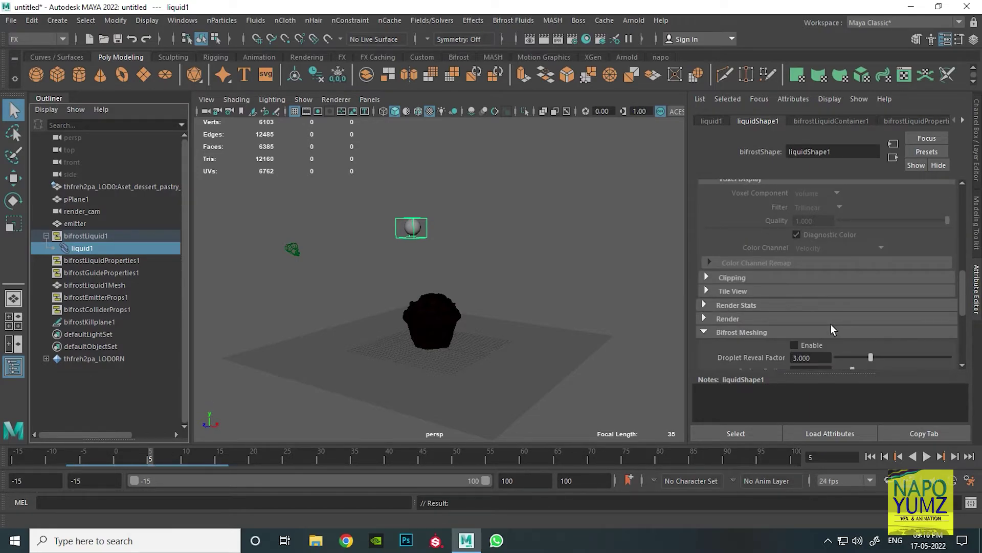
scroll(818, 307, "down", 2)
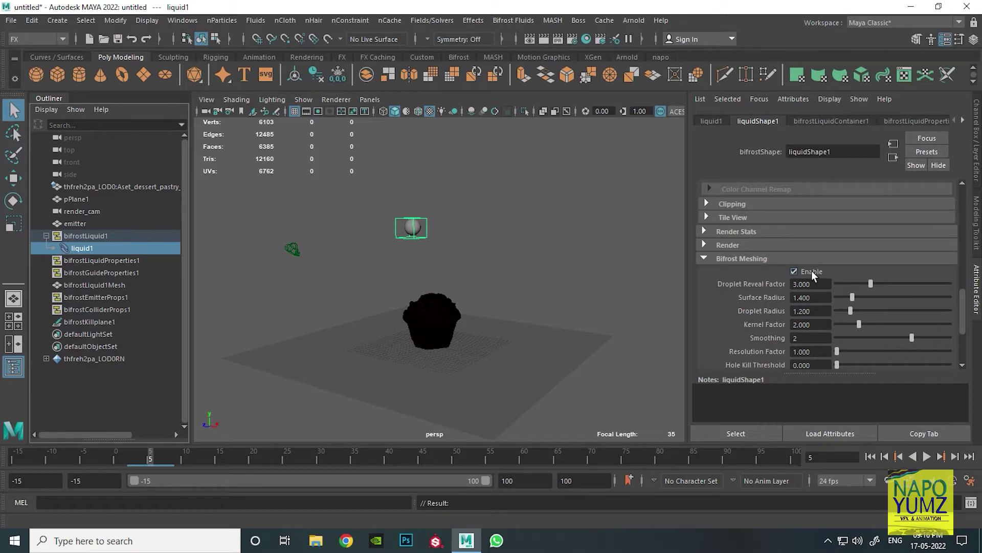
scroll(763, 302, "down", 2)
key("alt+v")
- Play the simulation to frame 79, then select bifrostLiquid1Mesh
left_click(870, 456)
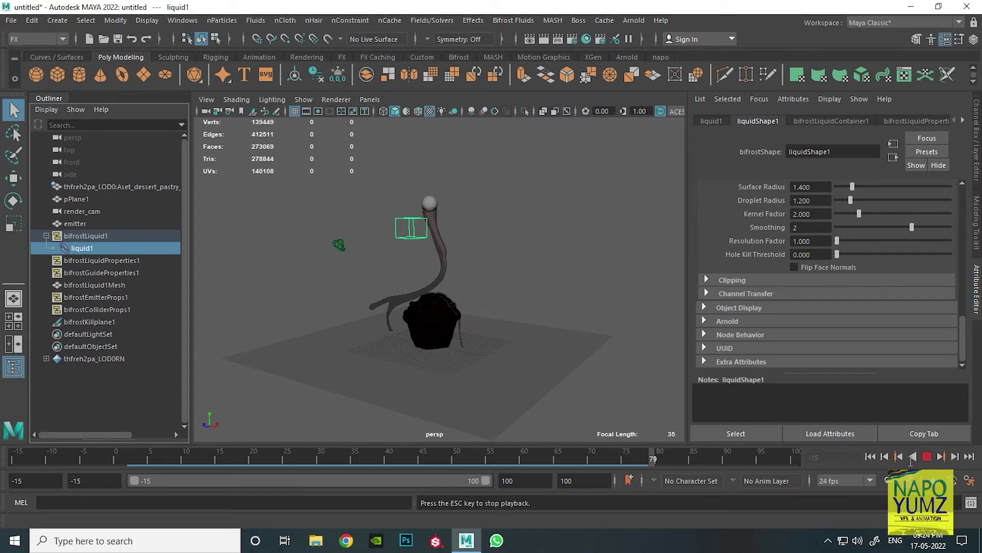
left_click(927, 456)
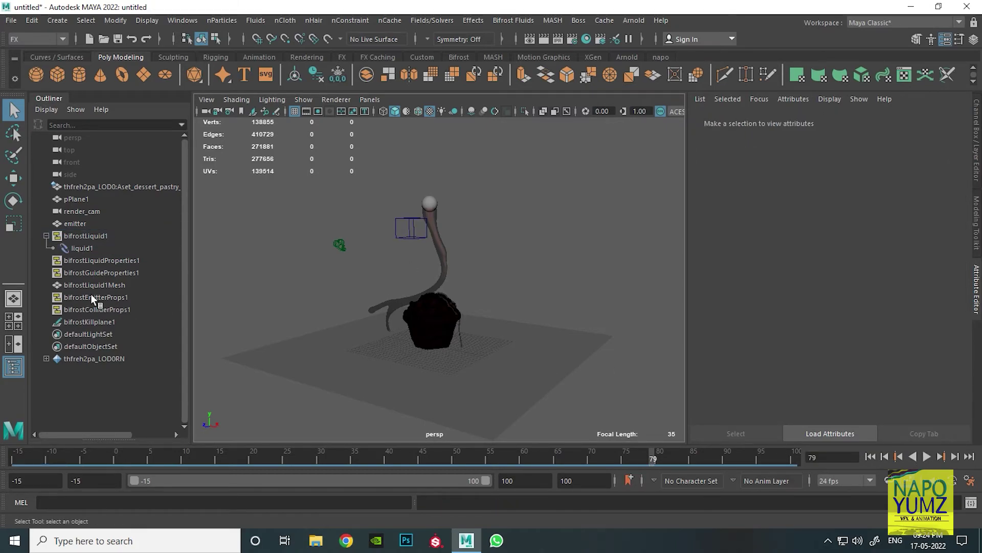
left_click(94, 284)
left_click(603, 21)
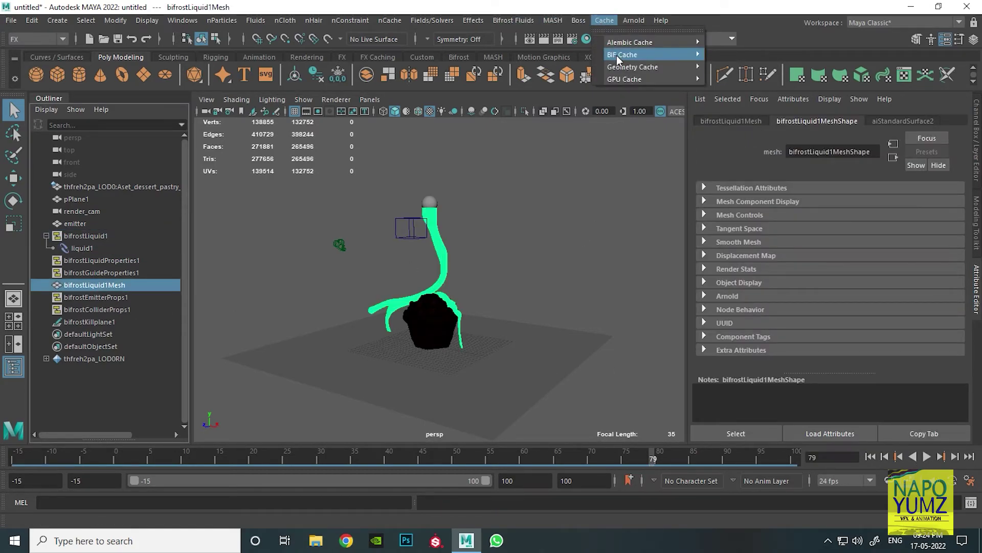
mouse_move(629, 42)
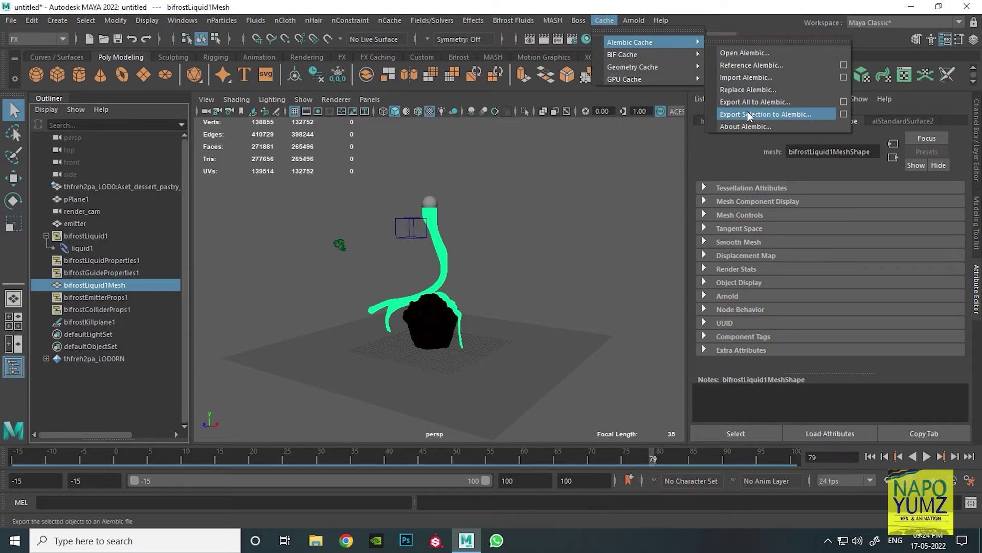
- Export bifrostLiquid1Mesh over the time slider range as Alembic file fluid_cache
left_click(843, 114)
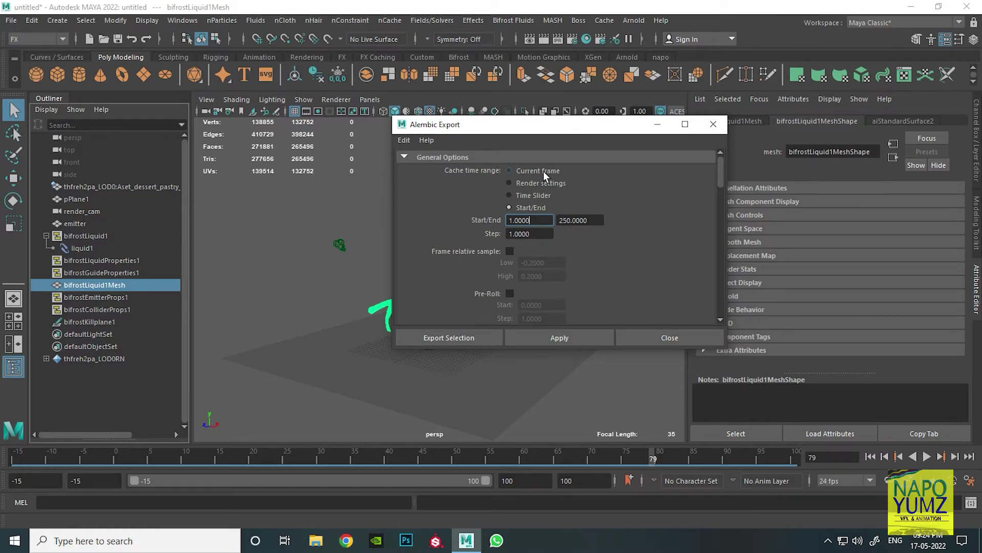
left_click(542, 196)
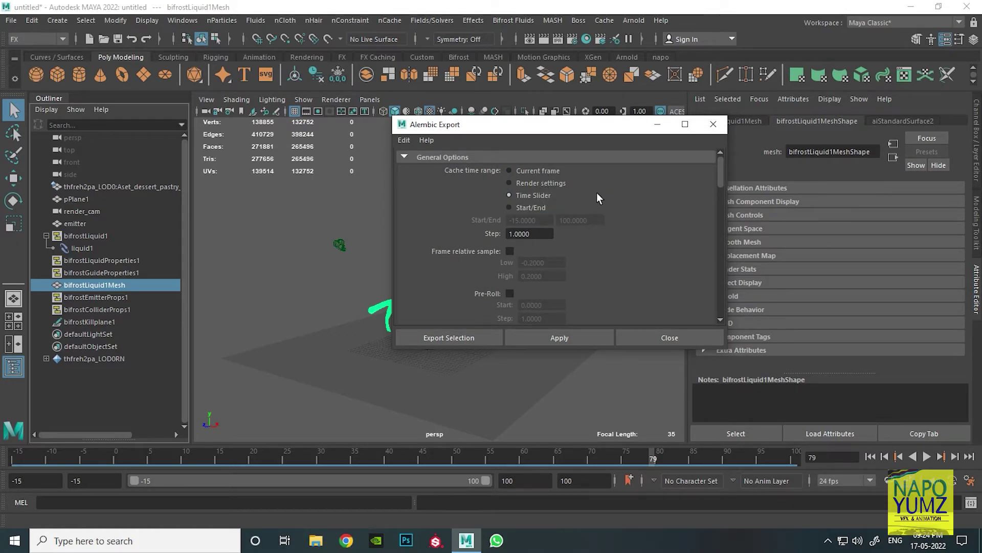
left_click(476, 336)
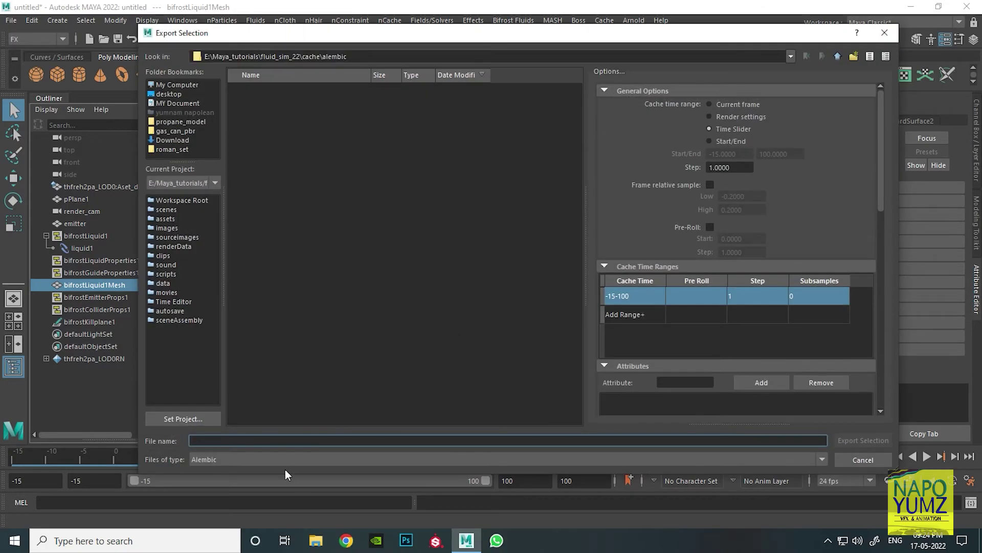
type("fluid_cache")
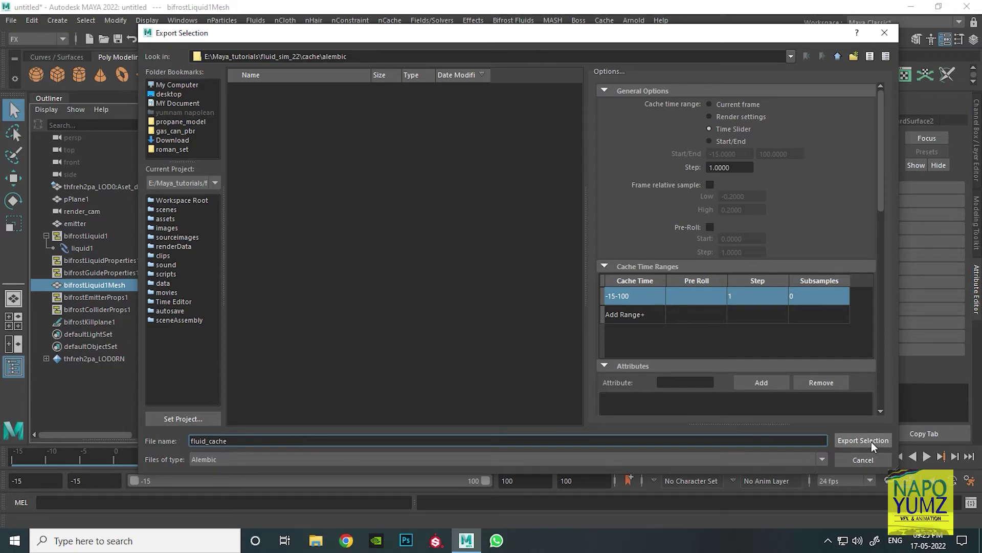
left_click(864, 440)
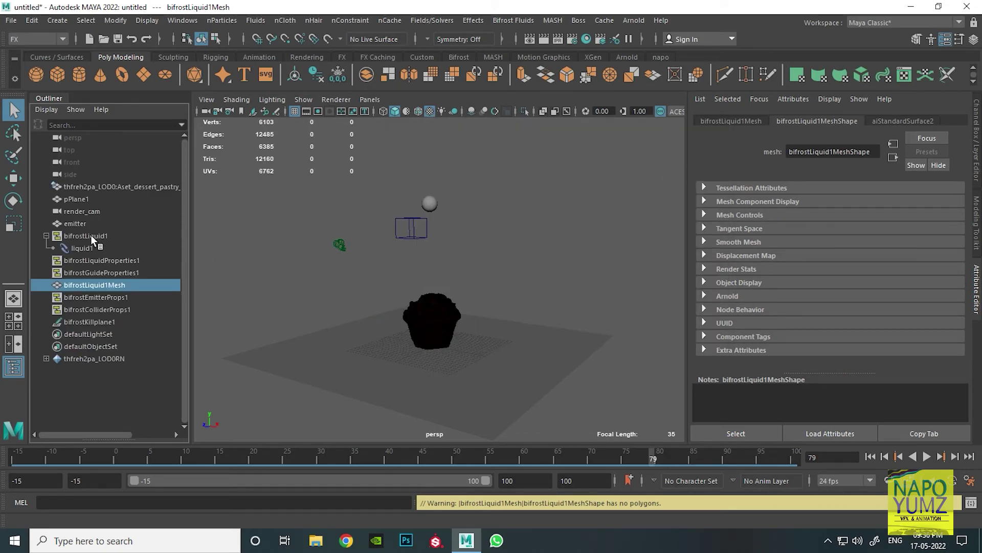
- Open the Alembic import options, then cancel the file import
left_click(91, 235)
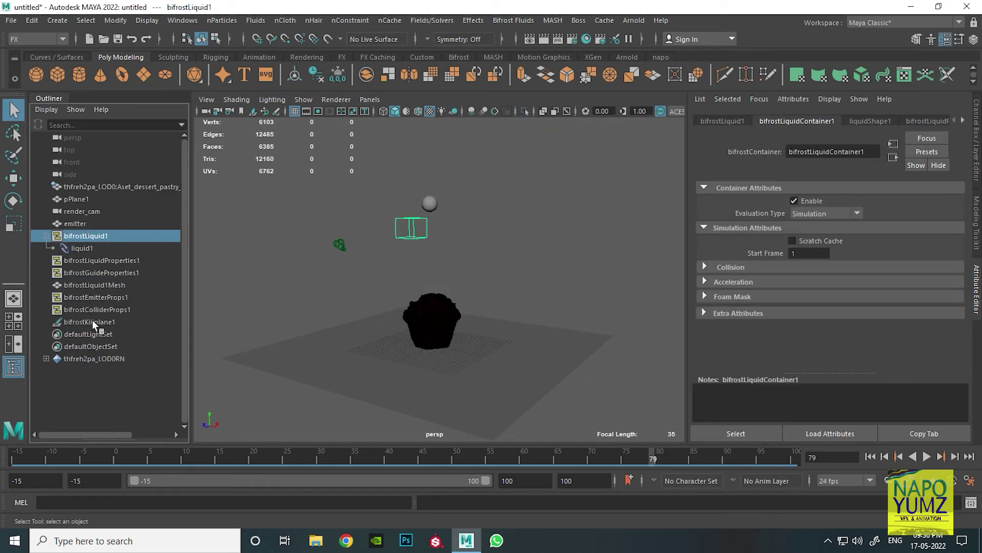
left_click(92, 320, "shift")
left_click(529, 272)
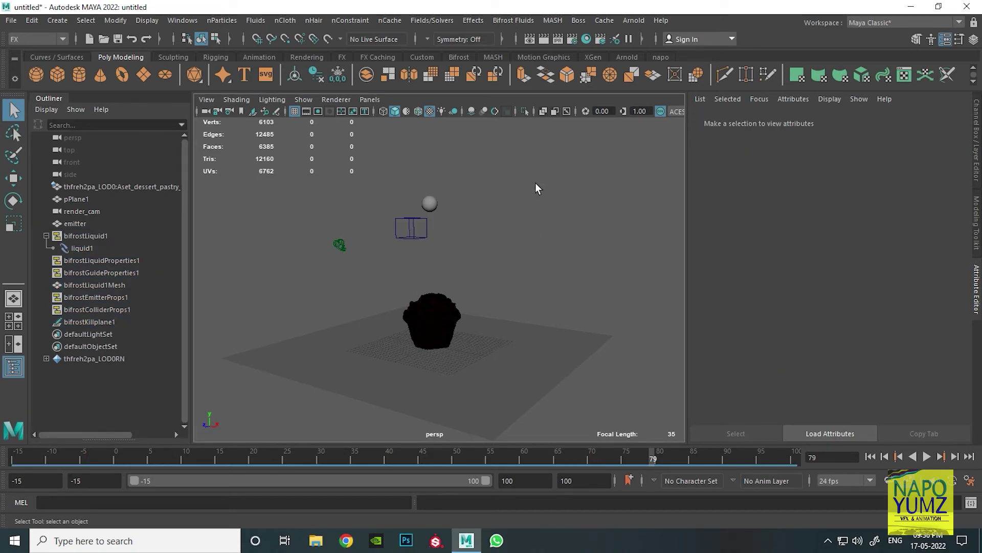
left_click(603, 20)
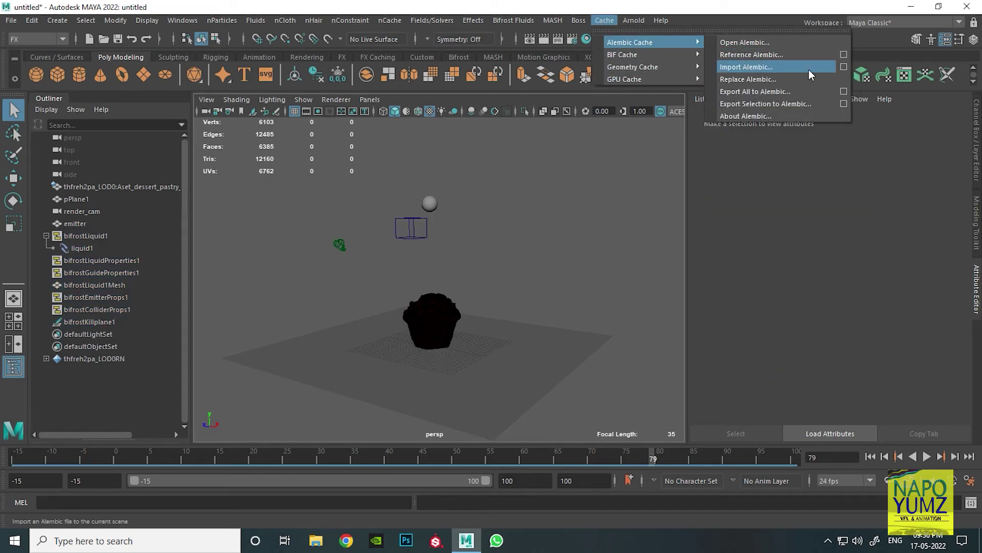
left_click(843, 67)
left_click(471, 339)
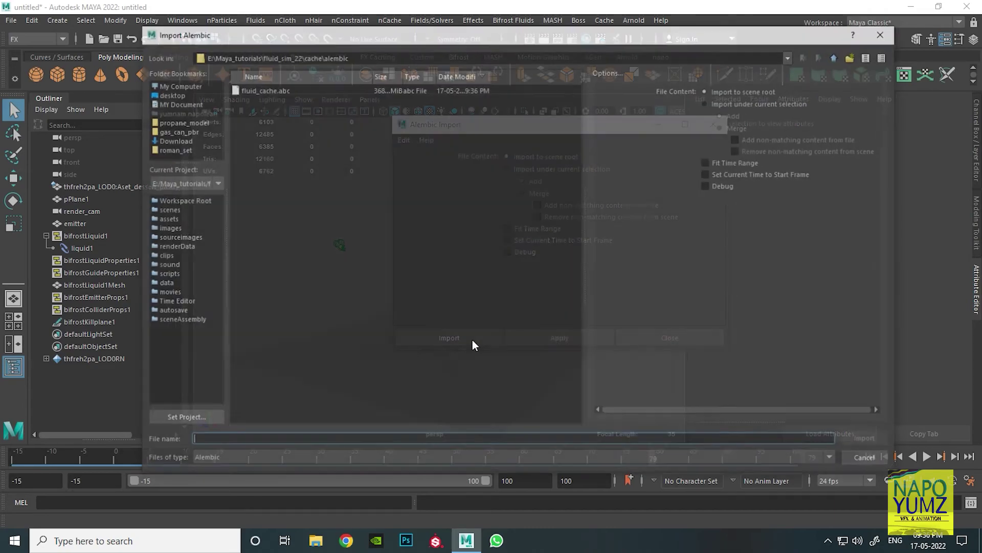
left_click(880, 34)
- Delete bifrostLiquid1 through bifrostKillplane1 in the Outliner
left_click(68, 235)
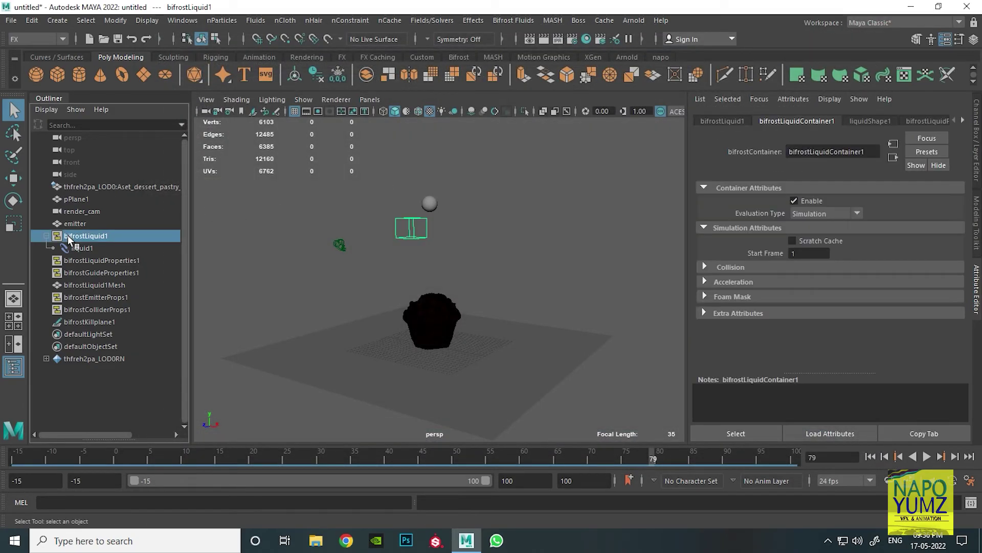
left_click(89, 321, "shift")
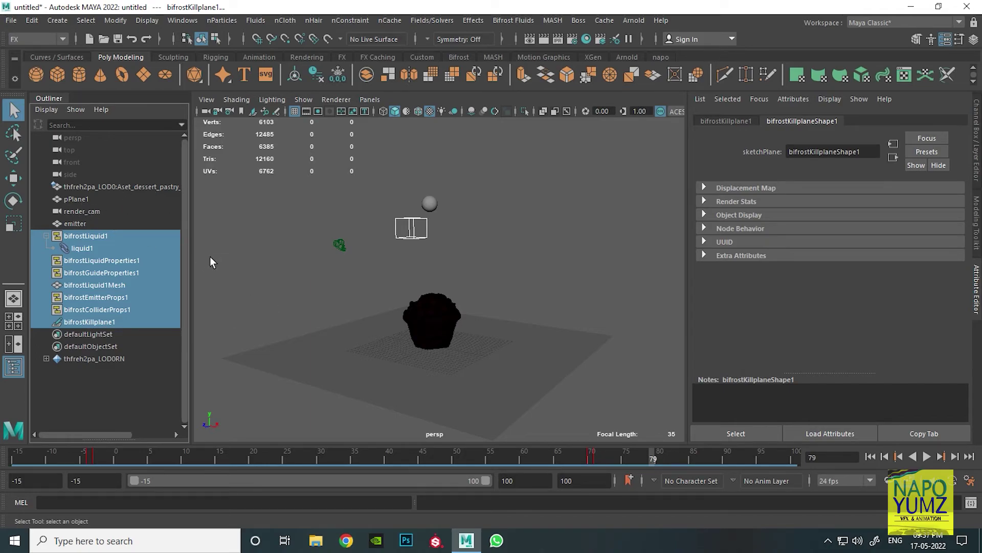
key("Delete")
left_click(600, 20)
mouse_move(629, 42)
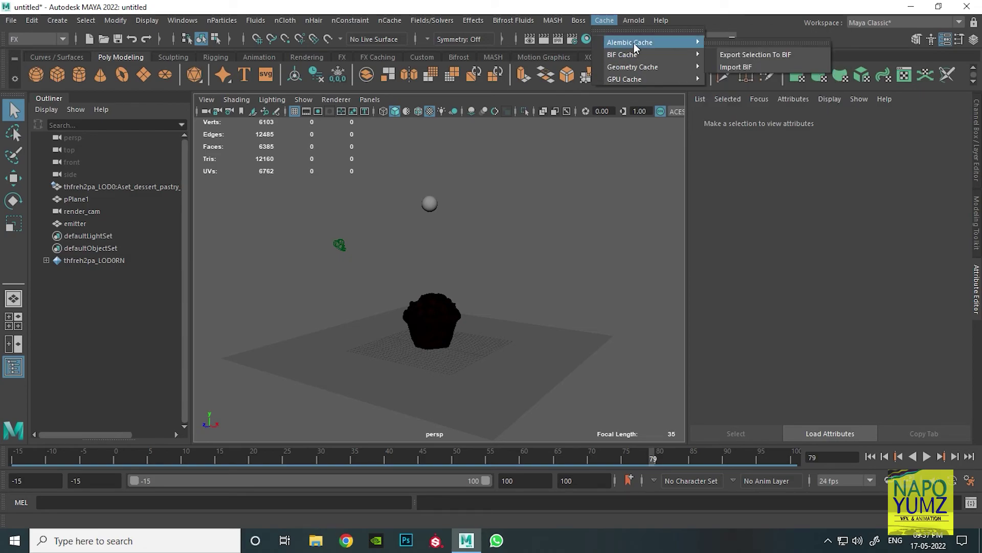
- Import fluid_cache.abc as an Alembic cache and scrub back to preview it
left_click(748, 67)
left_click(868, 440)
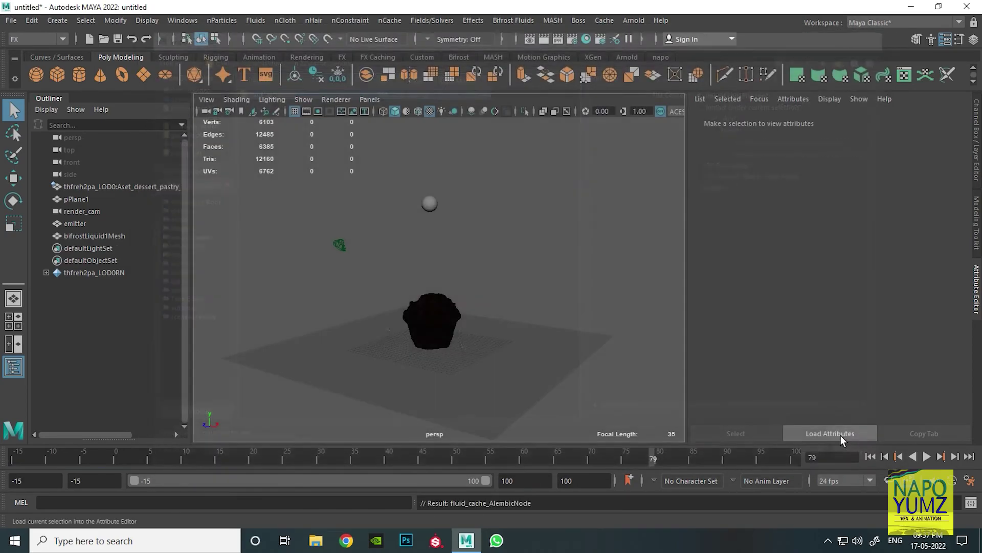
mouse_move(609, 456)
left_mouse_down()
mouse_move(133, 464)
mouse_move(497, 458)
left_mouse_up()
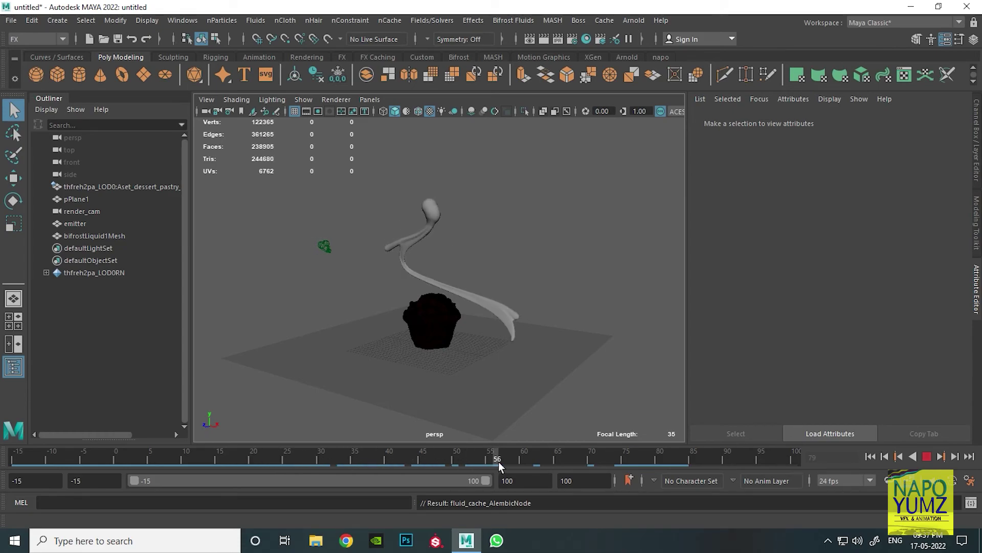
- Hide the emitter and reframe the perspective view on the scene
left_click(77, 223)
key("ctrl+h")
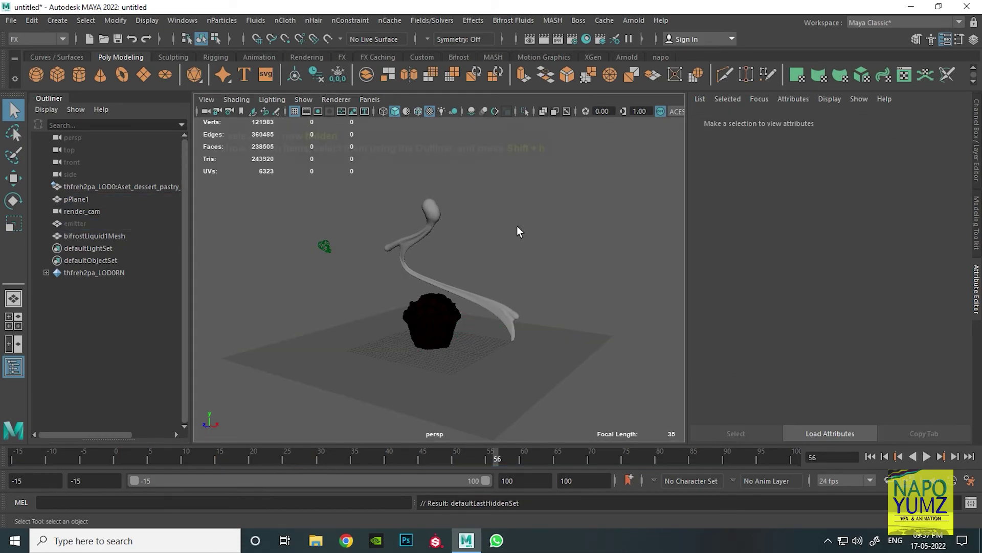
left_click_drag(478, 456, 499, 469)
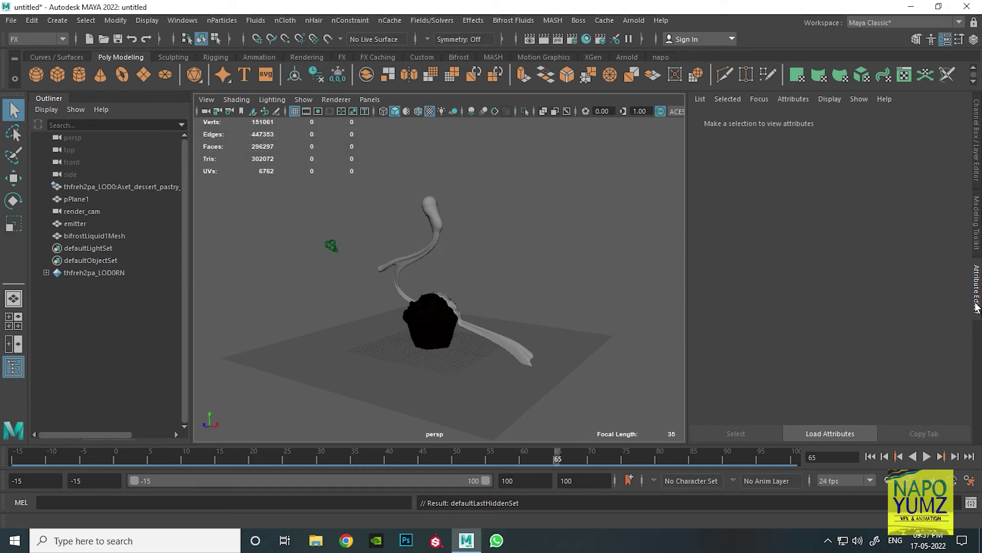
scroll(699, 309, "up", 3)
left_click_drag(700, 309, 689, 394, "alt")
middle_click_drag(688, 394, 604, 342, "alt")
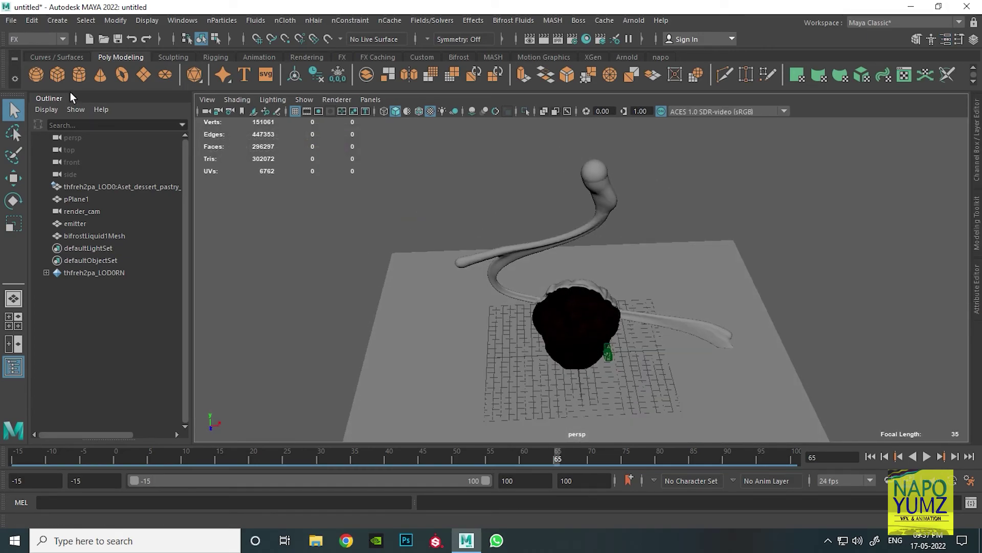
- Use a two-pane layout with render_cam in the left pane
left_click(14, 367)
left_click(16, 344)
left_click(218, 99)
left_click(366, 124)
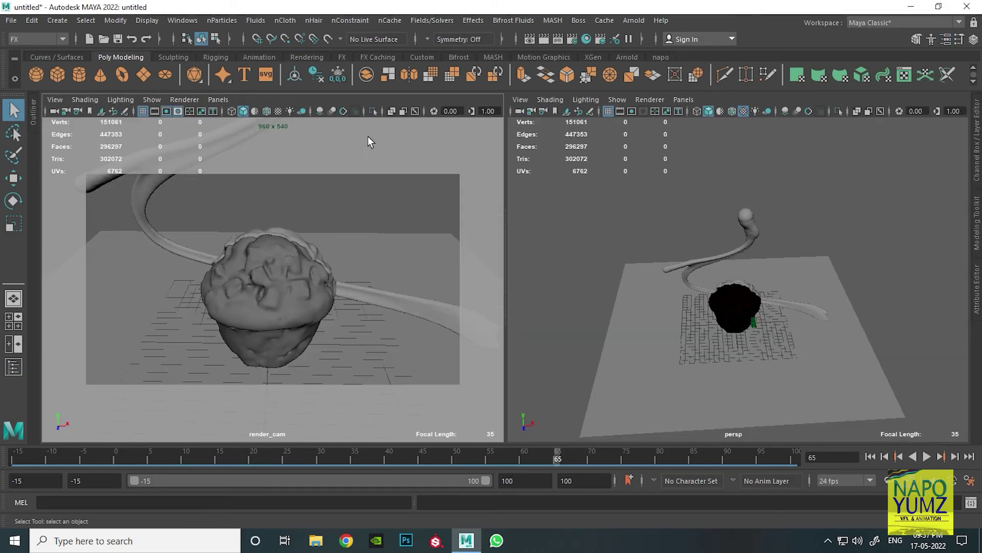
- Scale the ground plane up about 100 times and play back the liquid animation
right_click_drag(584, 333, 666, 361, "shift")
key("r")
left_click_drag(735, 324, 744, 328)
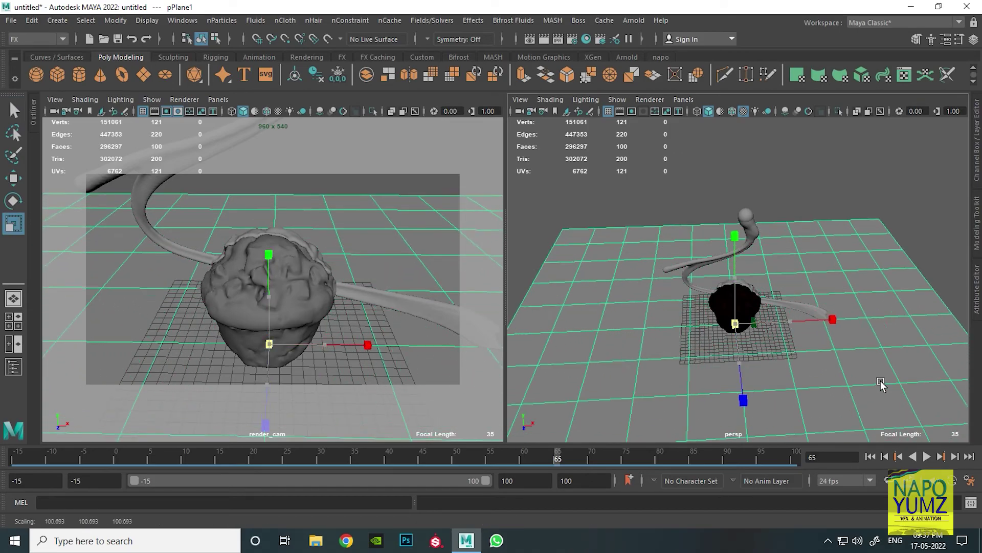
left_click(869, 456)
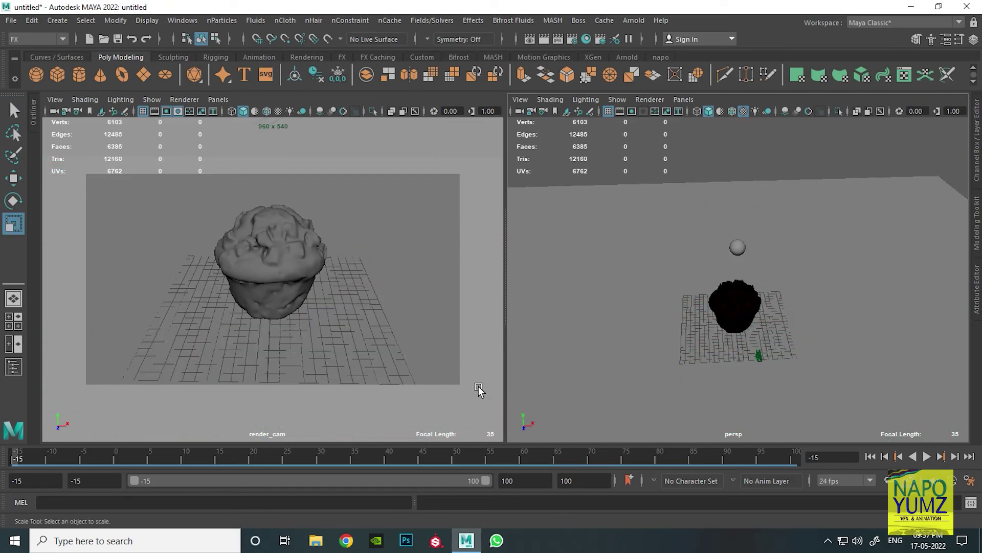
key("alt+v")
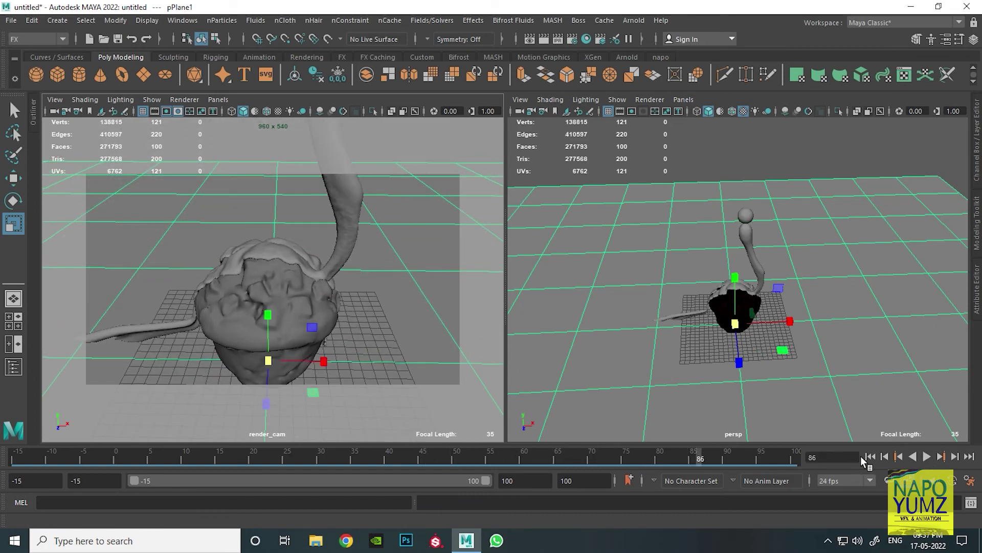
left_click(870, 456)
- Turn on anti-aliasing in the perspective view and jump to frame 76
left_click(725, 160)
left_click(809, 112)
left_click_drag(574, 456, 633, 457)
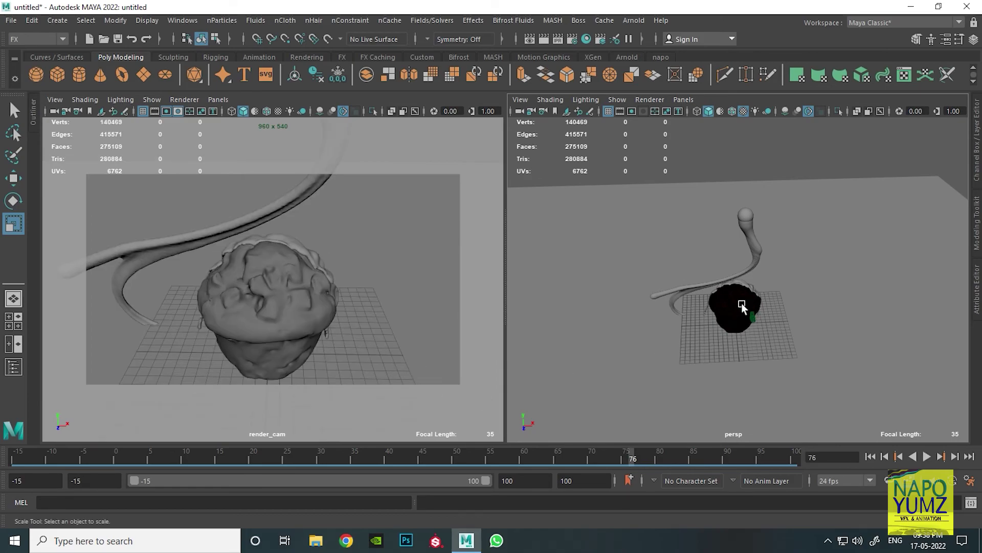
left_click(743, 306)
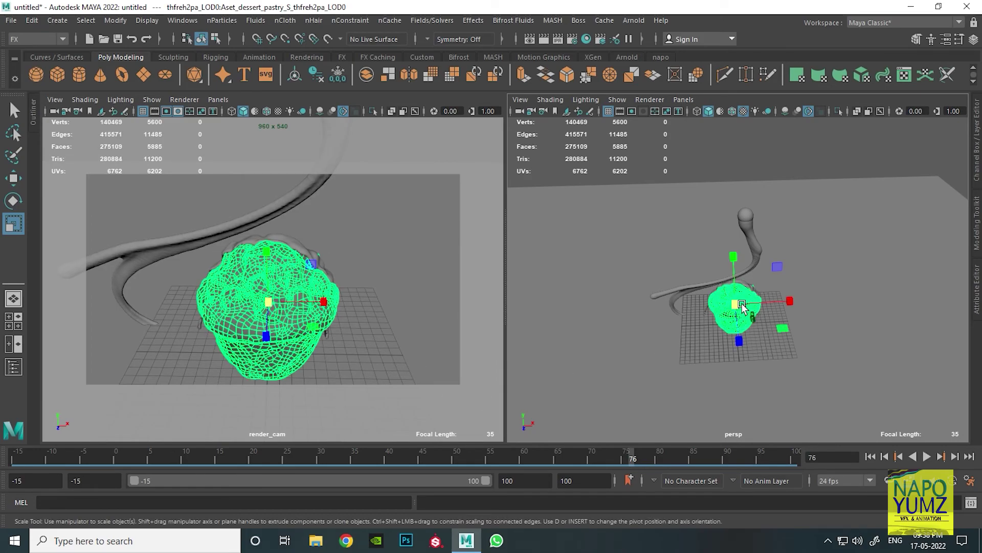
left_click(792, 159)
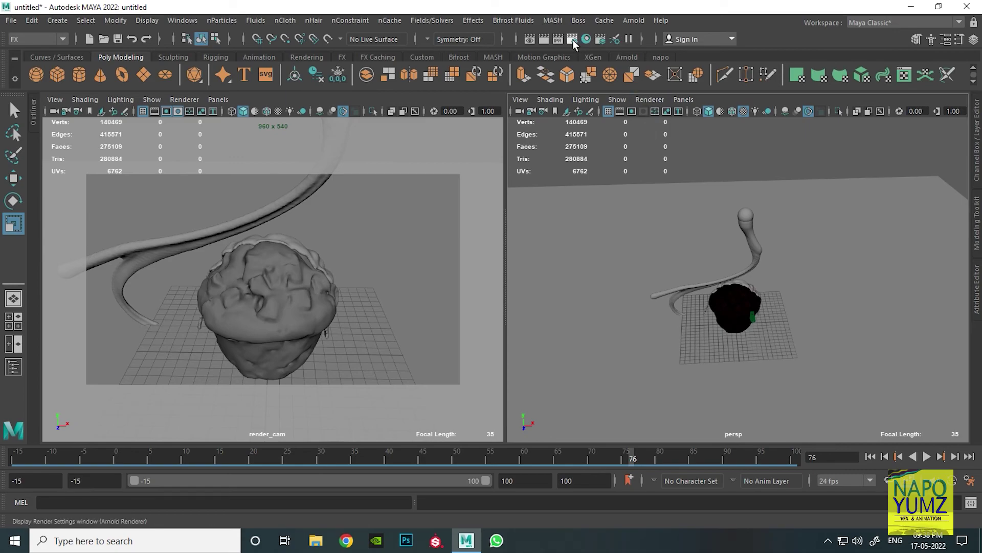
- Set the renderable camera to render_cam and the image size preset to HD_1080
left_click(572, 39)
scroll(805, 303, "down", 3)
scroll(808, 286, "down", 3)
left_click(770, 264)
left_click(764, 293)
scroll(776, 280, "down", 3)
left_click(780, 252)
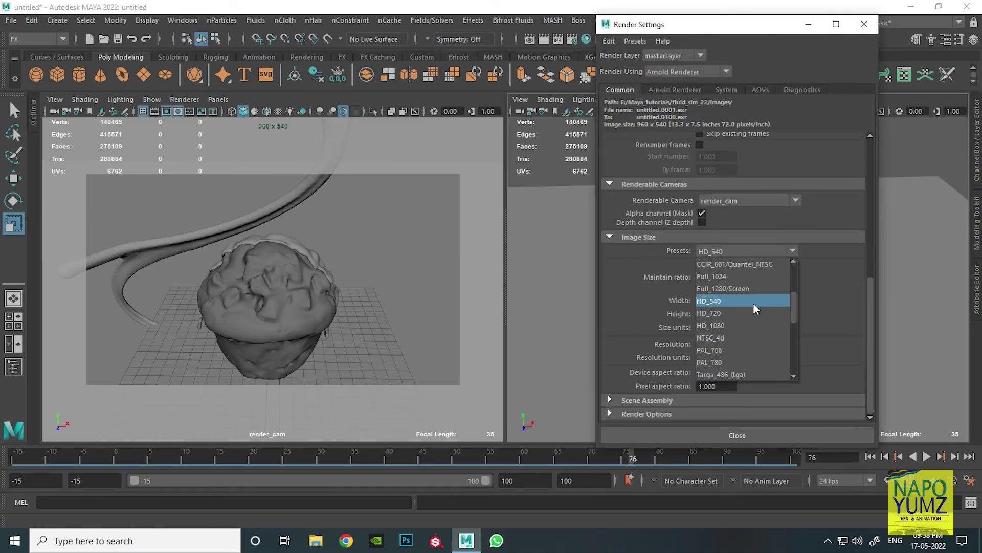
left_click(743, 330)
- Set Arnold Camera (AA) samples to 2 and Diffuse, Specular, Transmission, SSS to 1
scroll(798, 302, "up", 3)
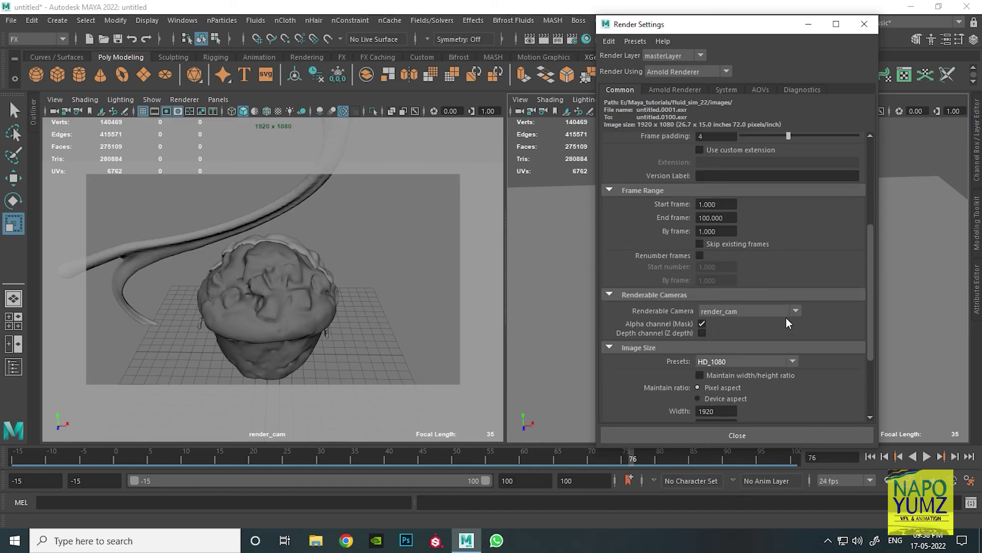
scroll(818, 265, "up", 3)
left_click(699, 91)
type("2\t1\t1\t1\t1")
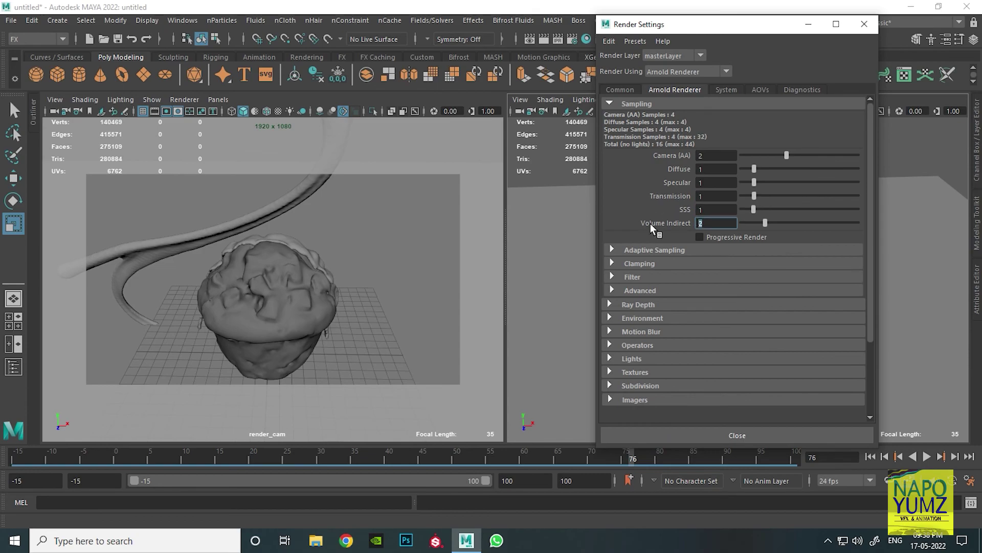
left_click(864, 24)
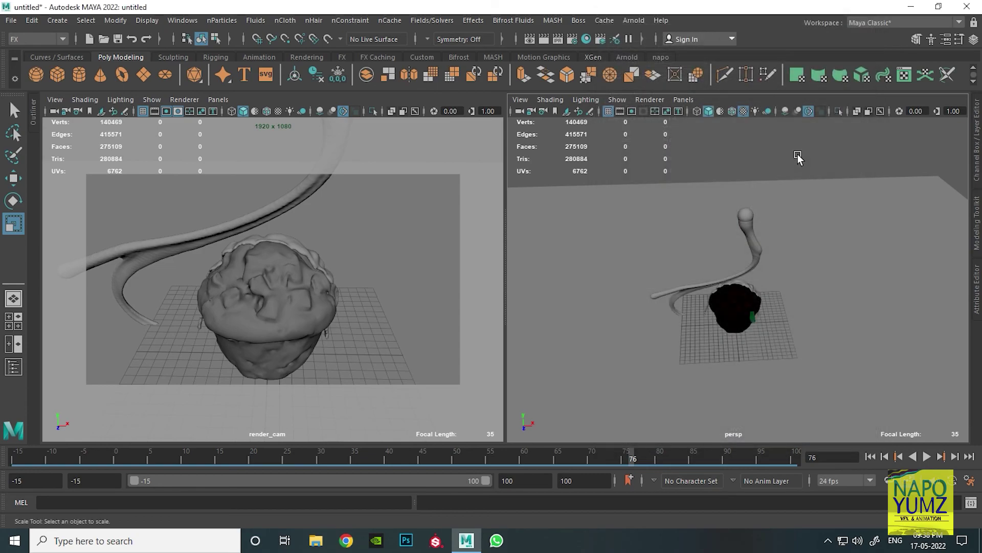
- Create an Arnold skydome light with a File texture loading studio_small_08_4k.exr as its colour
left_click(634, 20)
left_click(790, 94)
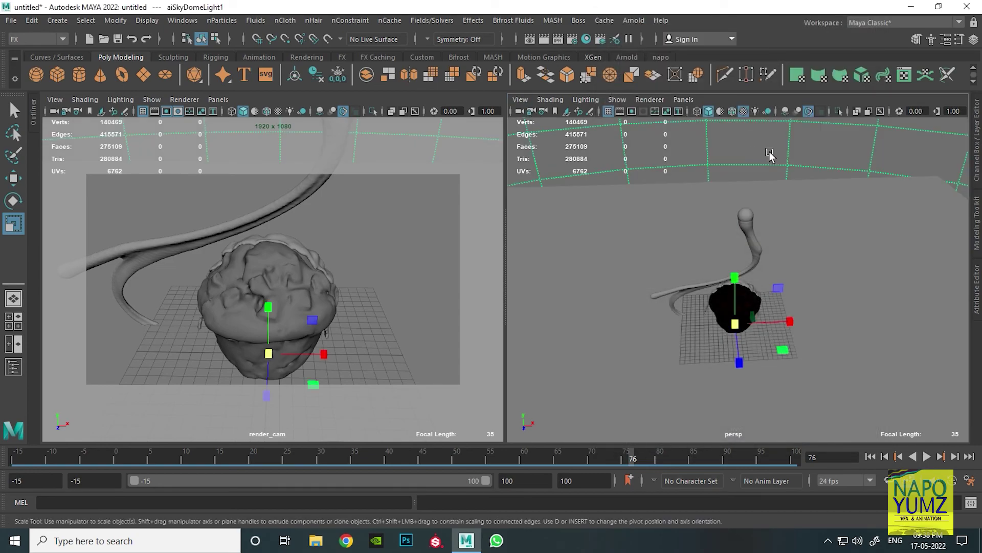
left_click(979, 279)
left_click(944, 249)
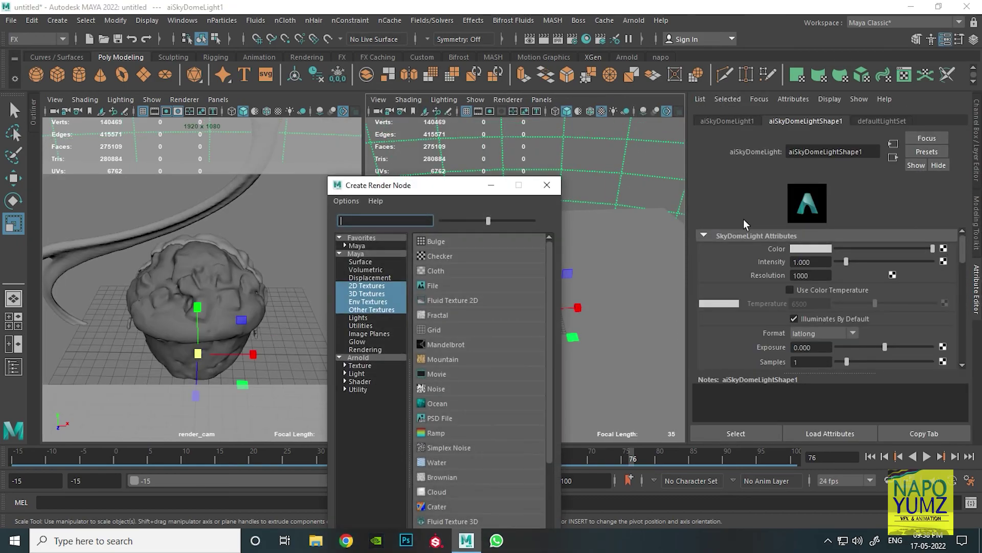
left_click(473, 283)
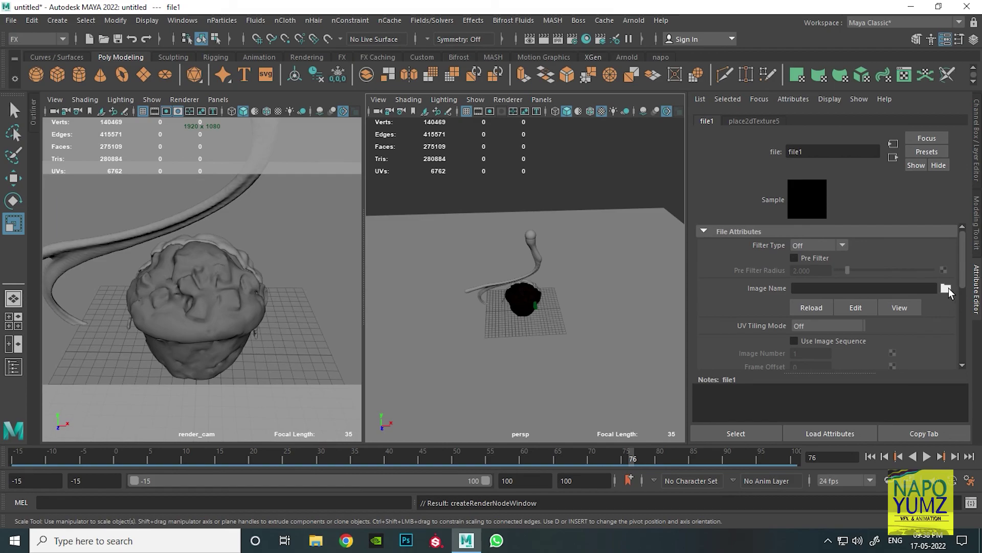
left_click(946, 288)
left_click(324, 90)
left_click(874, 440)
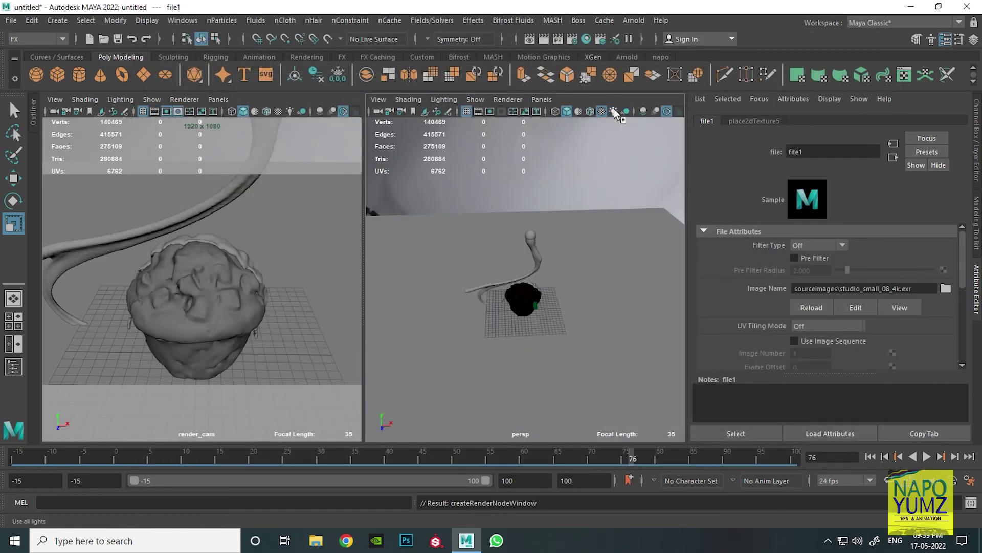
- Show textures in both viewports and start an Arnold render
left_click(277, 113)
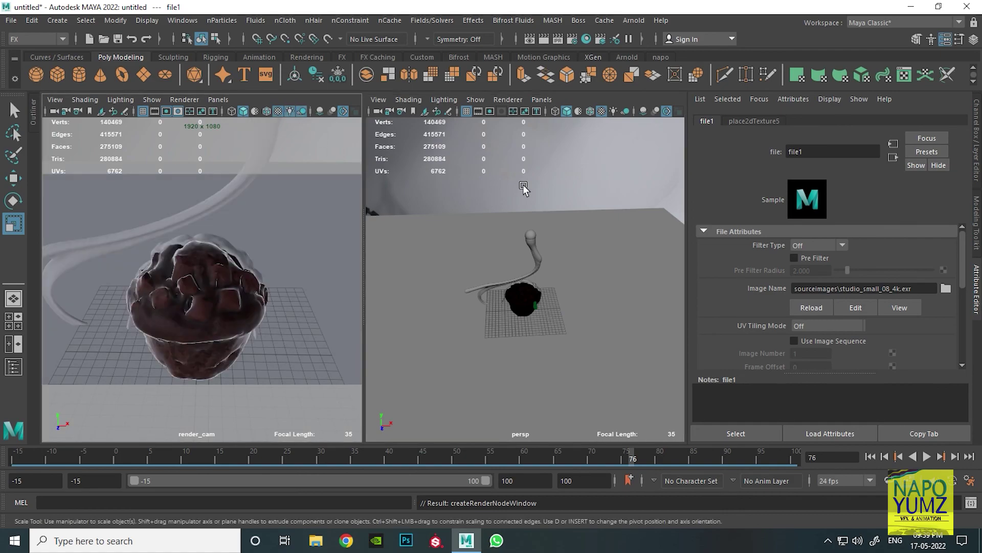
left_click(603, 112)
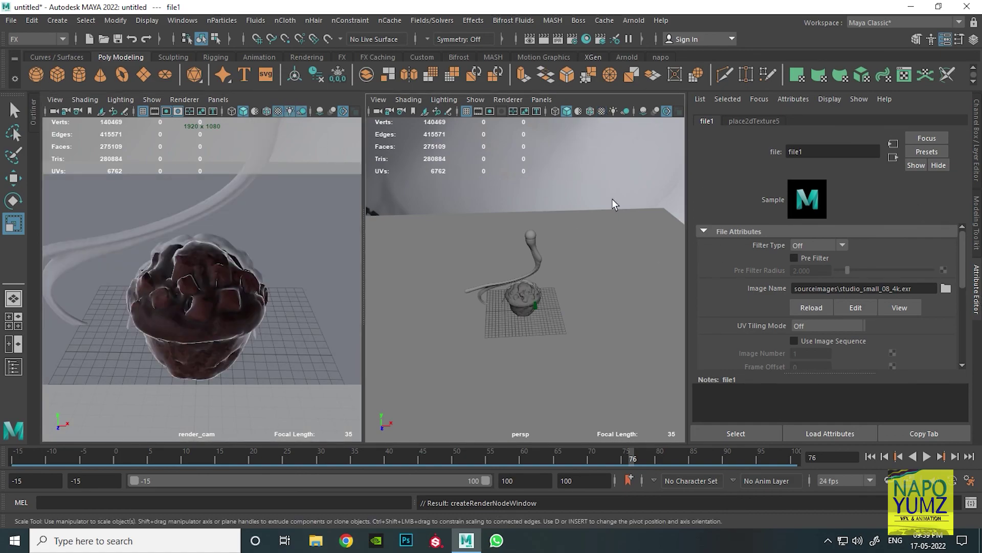
left_click(632, 211)
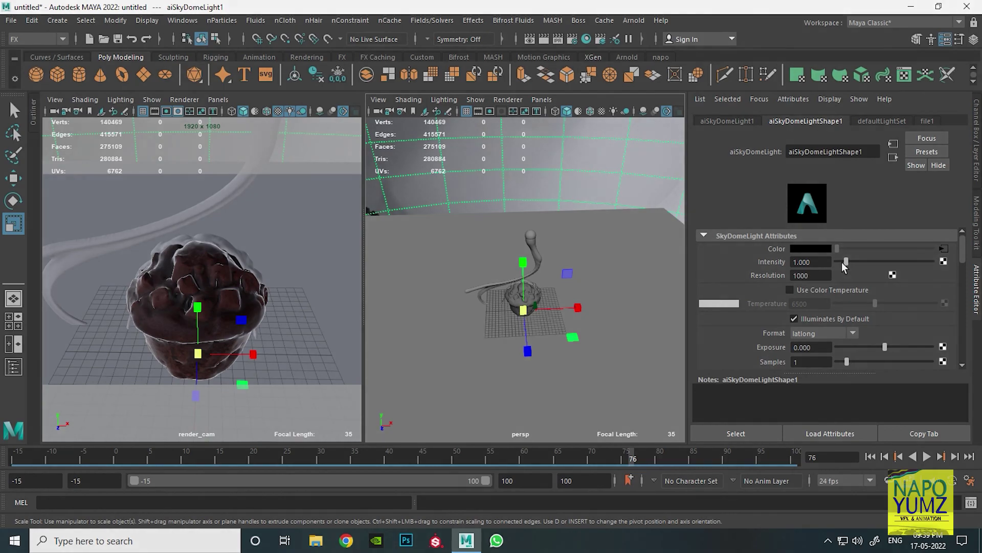
left_click(633, 20)
left_click(639, 42)
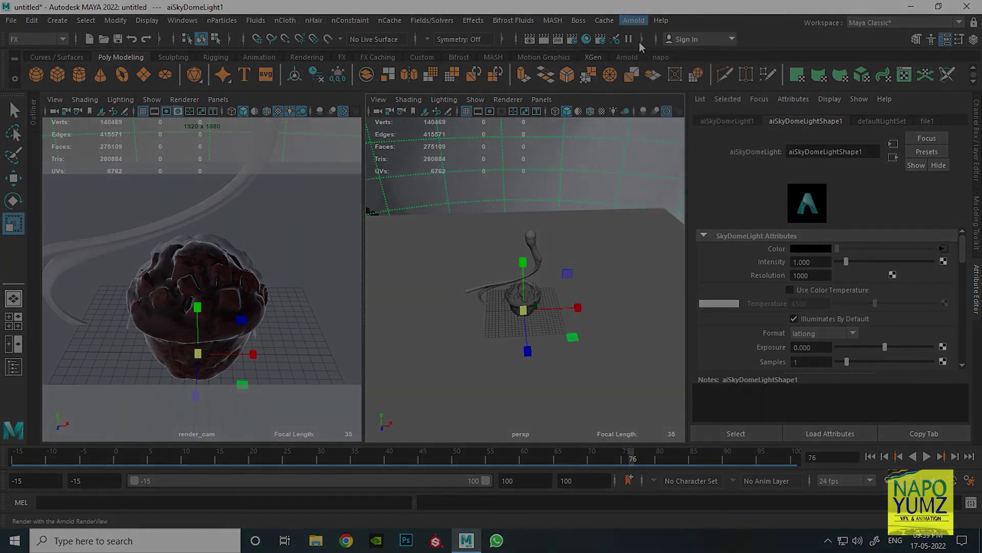